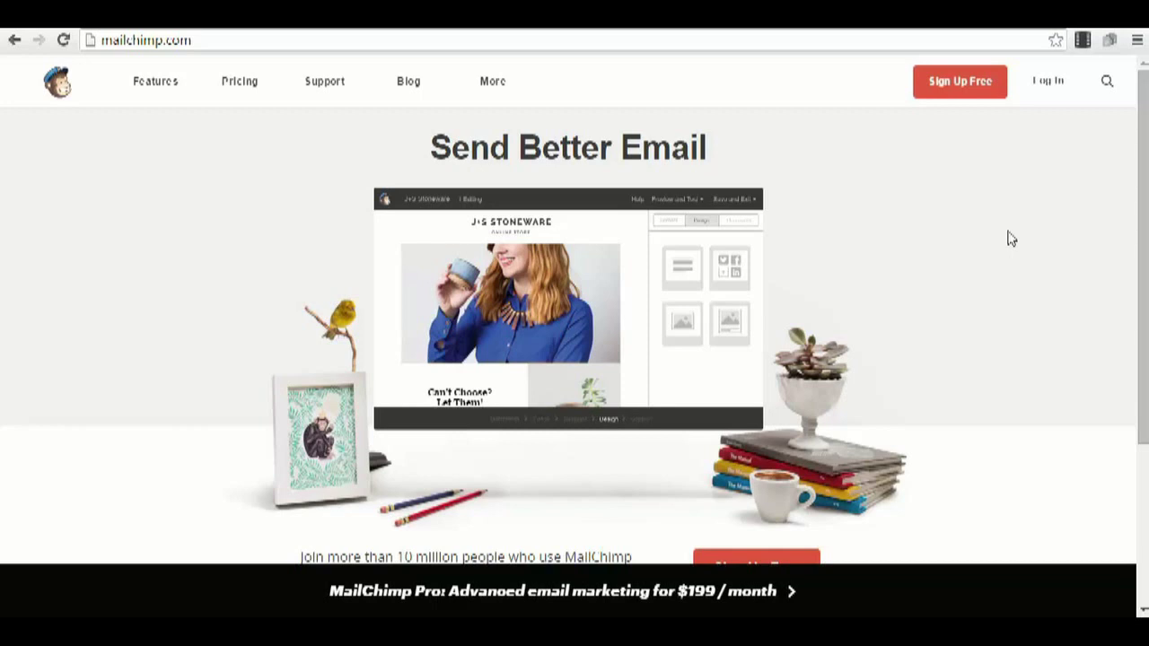
Look up the subscriber and monthly email limits of the free Starting Up plan on MailChimp's pricing pages.
{"action": "left_click", "coordinate": [213, 39]}
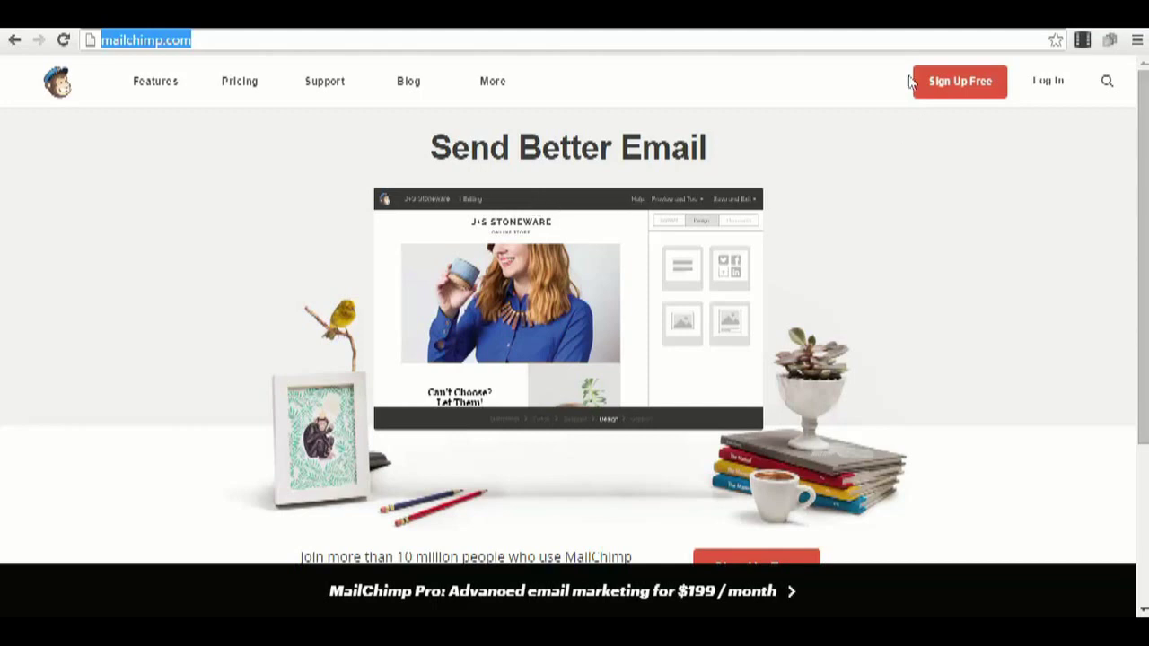
{"action": "left_click", "coordinate": [246, 80]}
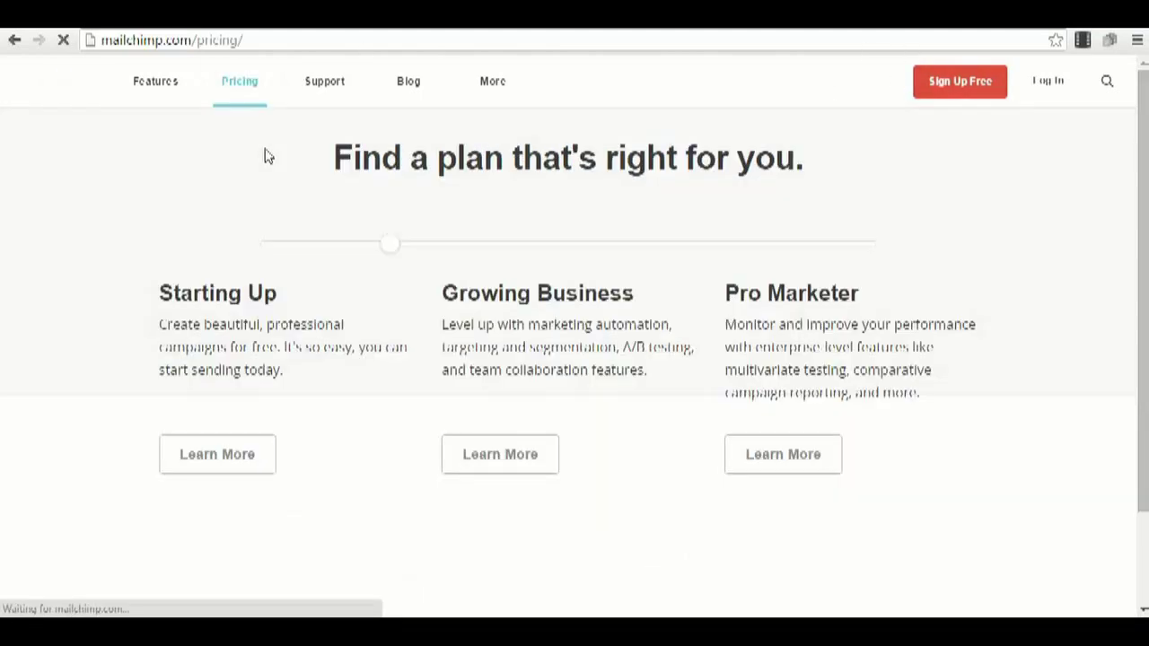
{"action": "scroll", "coordinate": [161, 396], "scroll_direction": "down", "scroll_amount": 3}
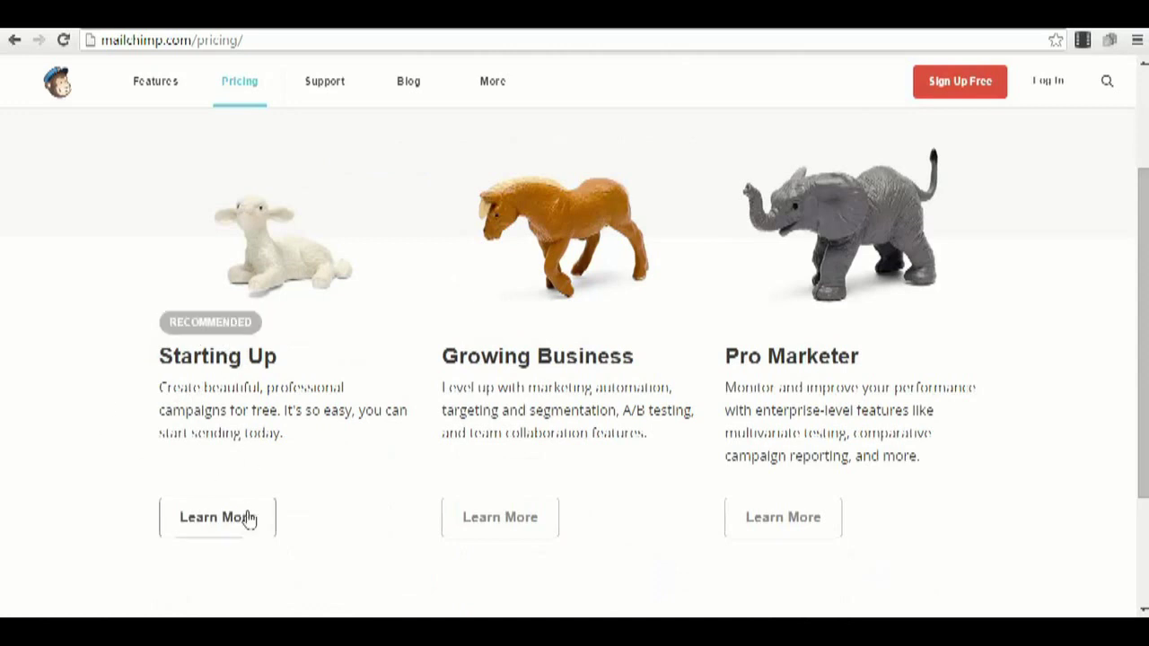
{"action": "left_click", "coordinate": [217, 518]}
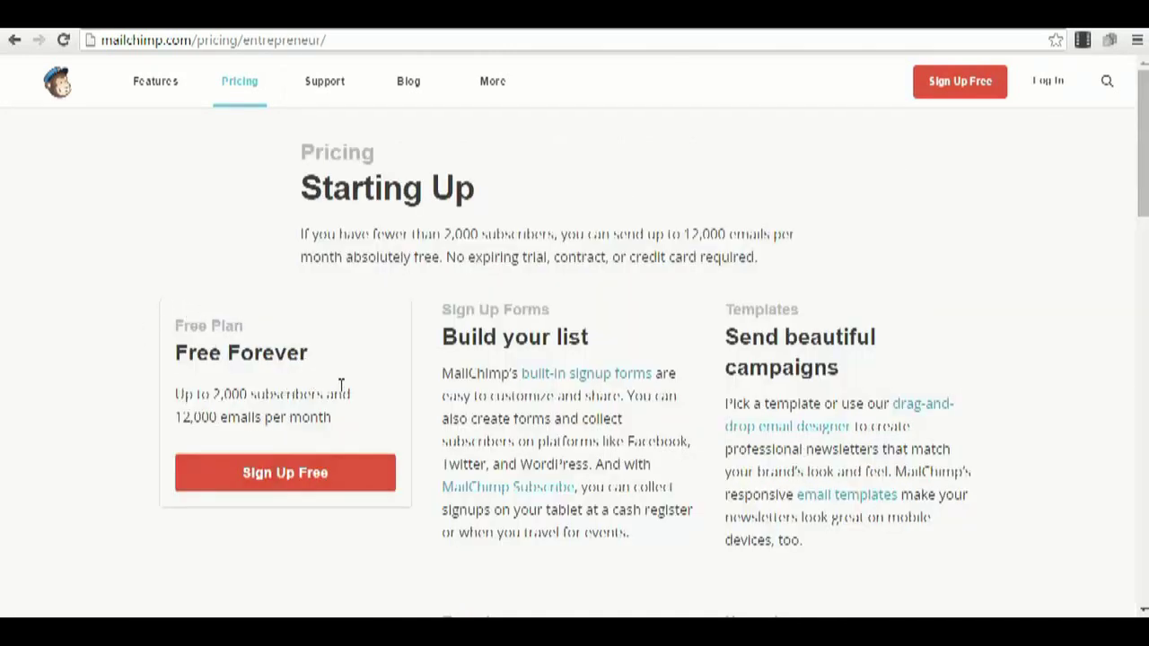
{"action": "left_click_drag", "start_coordinate": [176, 393], "coordinate": [339, 422]}
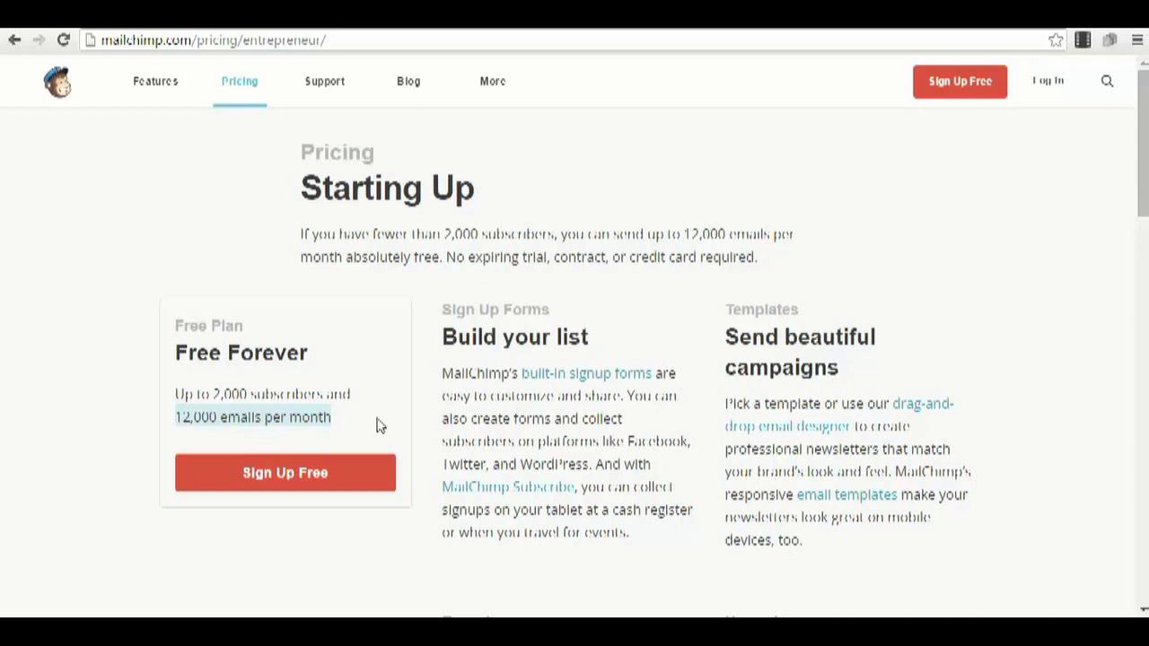
Log in to the account with the saved credentials and open the overview of subscriber lists.
{"action": "left_click", "coordinate": [1056, 82]}
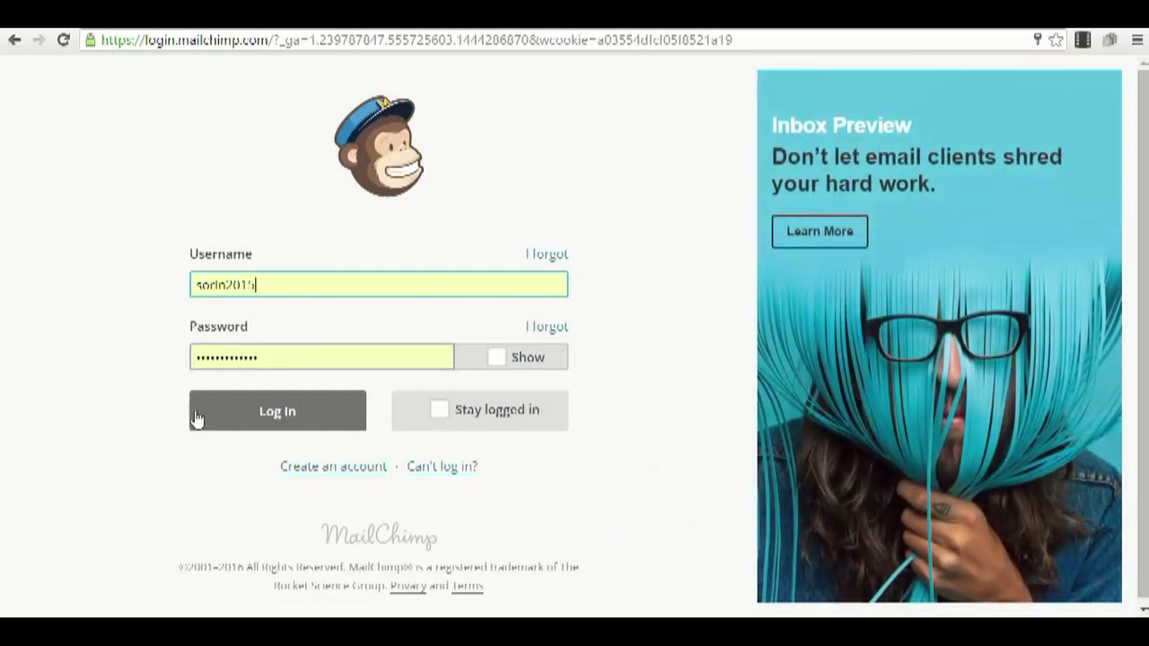
{"action": "left_click", "coordinate": [311, 413]}
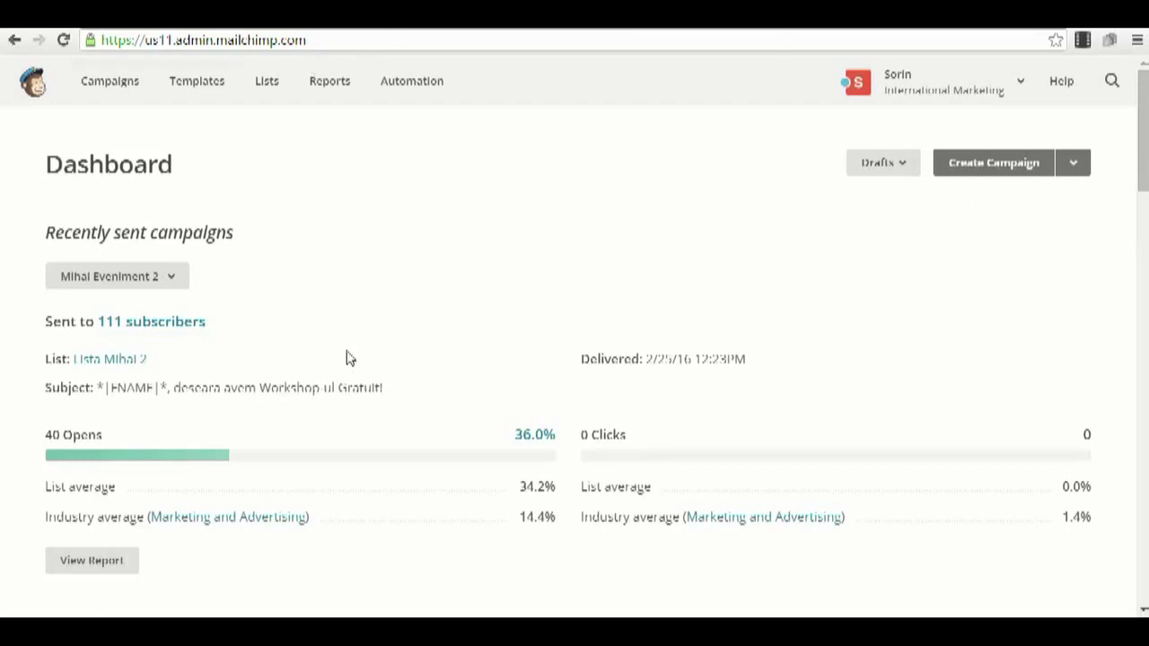
{"action": "mouse_move", "coordinate": [261, 106]}
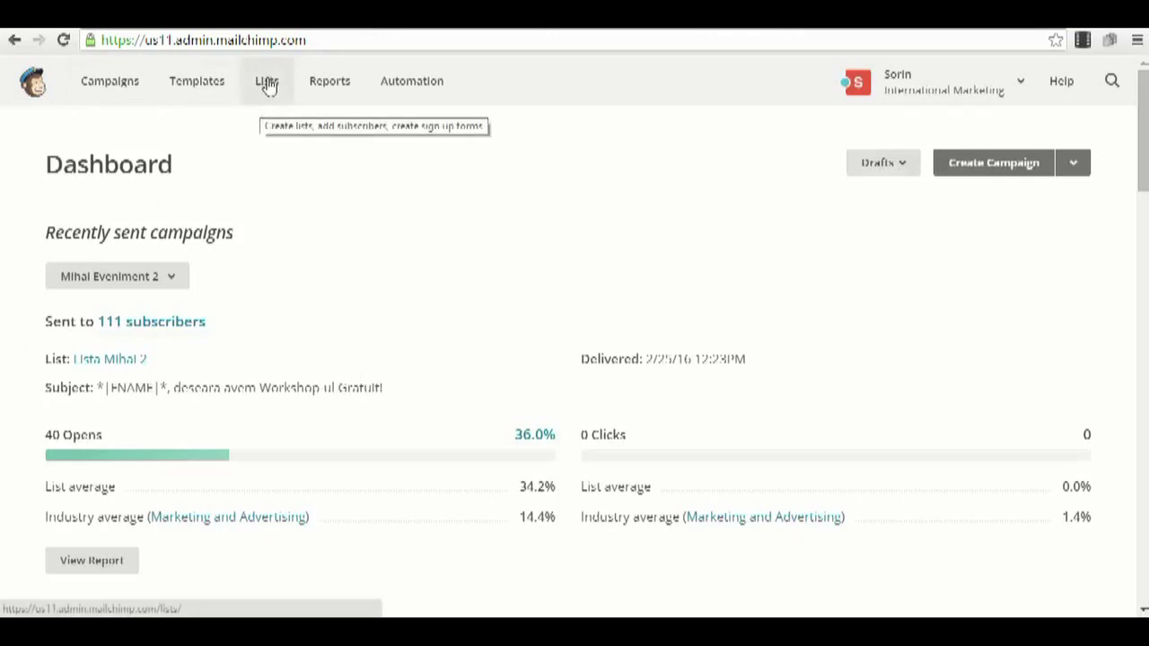
{"action": "left_click", "coordinate": [266, 82]}
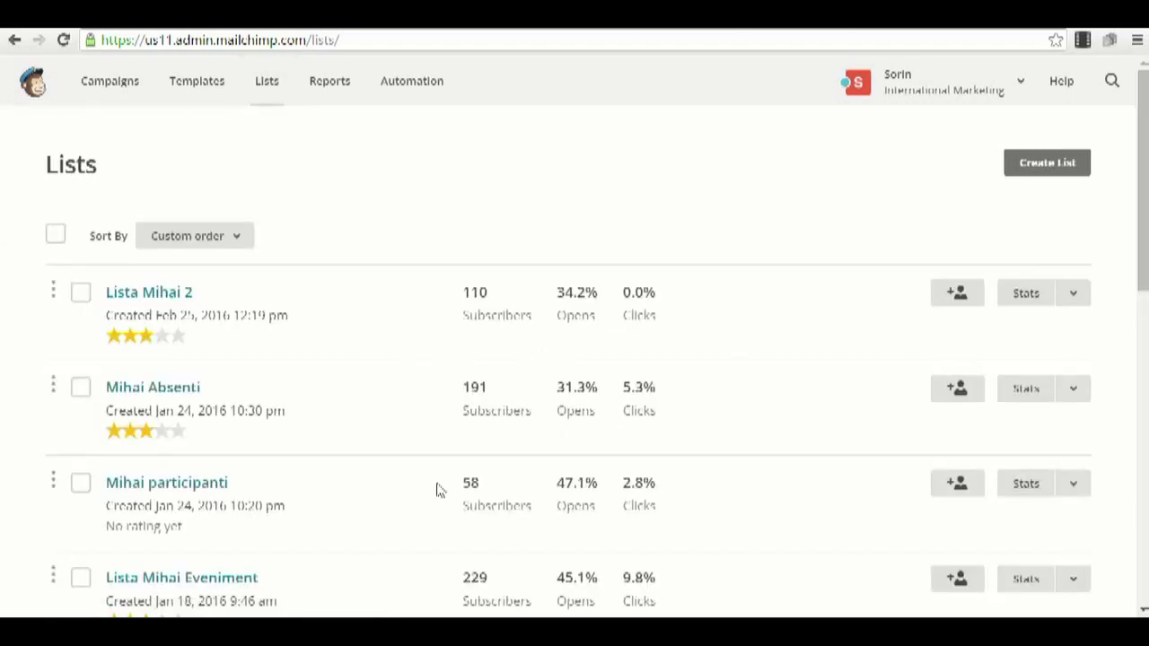
Start creating a new list, choosing a list rather than groups, and name it "Webinar Atendees".
{"action": "scroll", "coordinate": [577, 302], "scroll_direction": "down", "scroll_amount": 5}
{"action": "scroll", "coordinate": [577, 302], "scroll_direction": "down", "scroll_amount": 3}
{"action": "scroll", "coordinate": [577, 310], "scroll_direction": "up", "scroll_amount": 8}
{"action": "scroll", "coordinate": [584, 267], "scroll_direction": "down", "scroll_amount": 1}
{"action": "scroll", "coordinate": [707, 384], "scroll_direction": "up", "scroll_amount": 1}
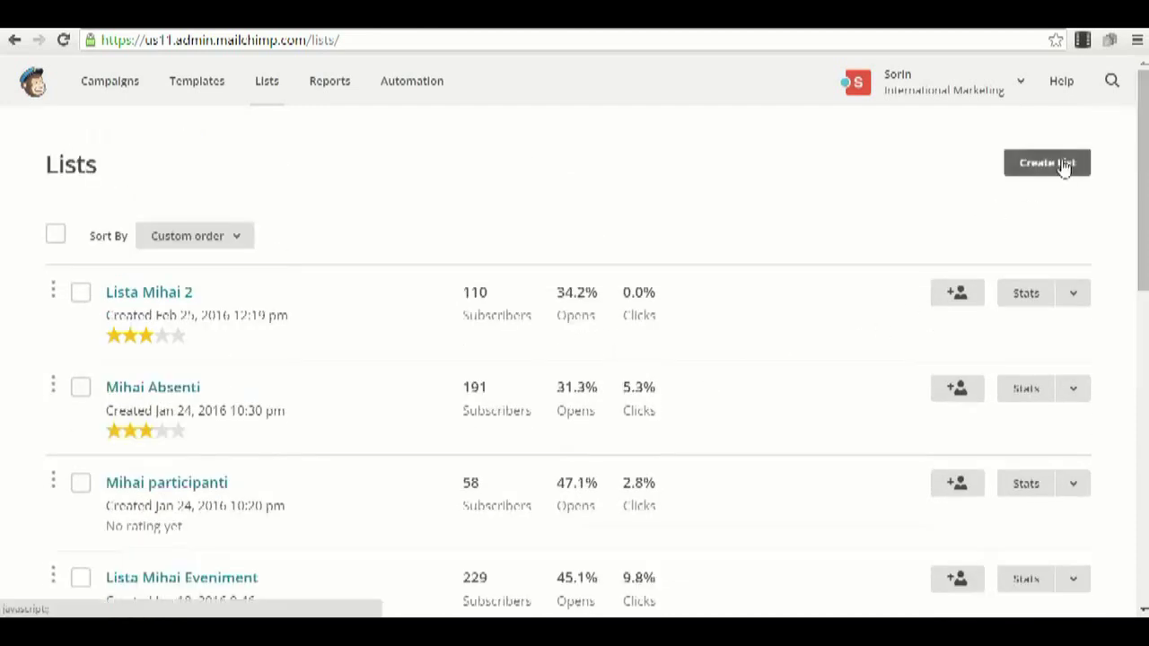
{"action": "left_click", "coordinate": [1062, 168]}
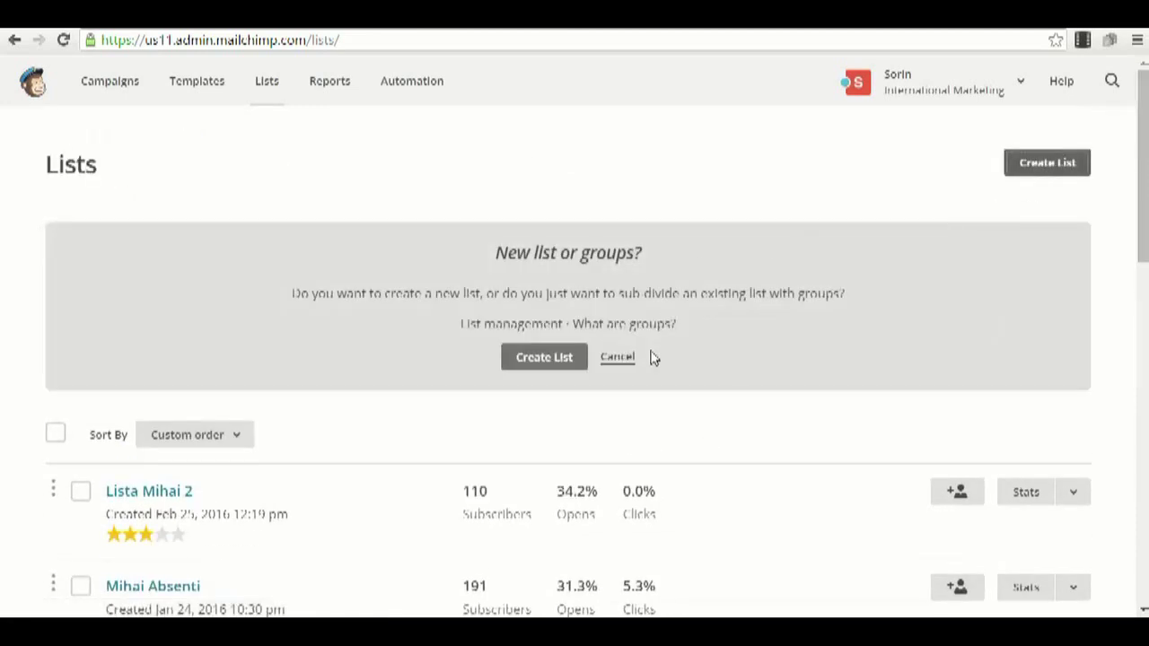
{"action": "left_click", "coordinate": [536, 359]}
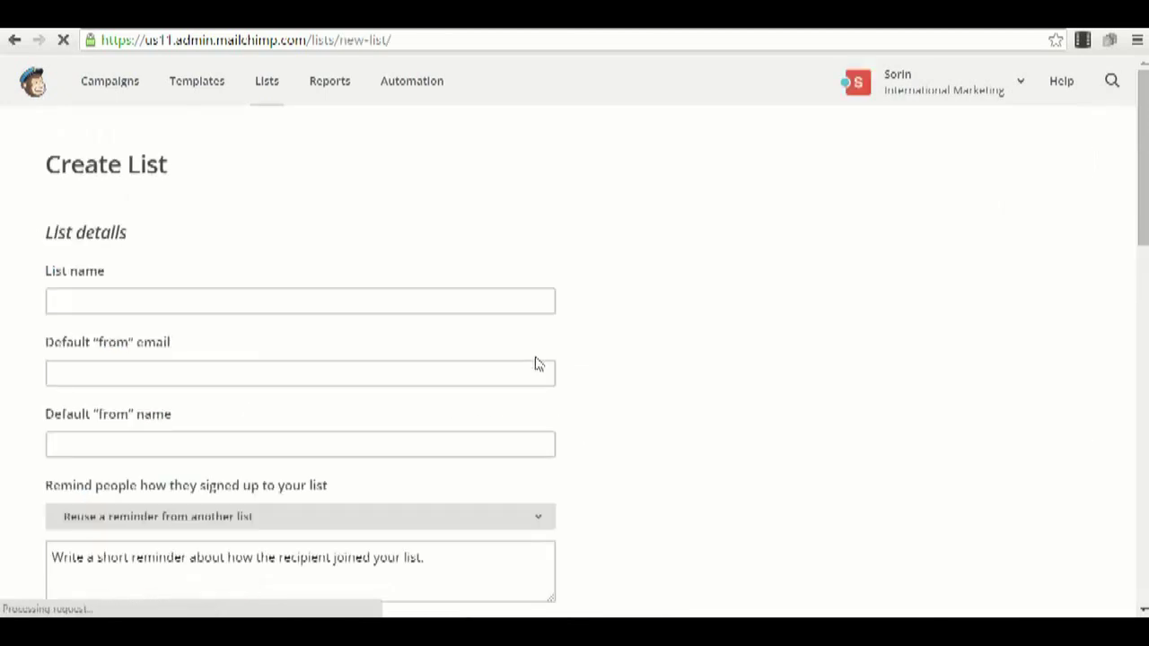
{"action": "left_click", "coordinate": [287, 308]}
{"action": "type", "text": "Webinar Attendees"}
{"action": "left_click", "coordinate": [275, 236]}
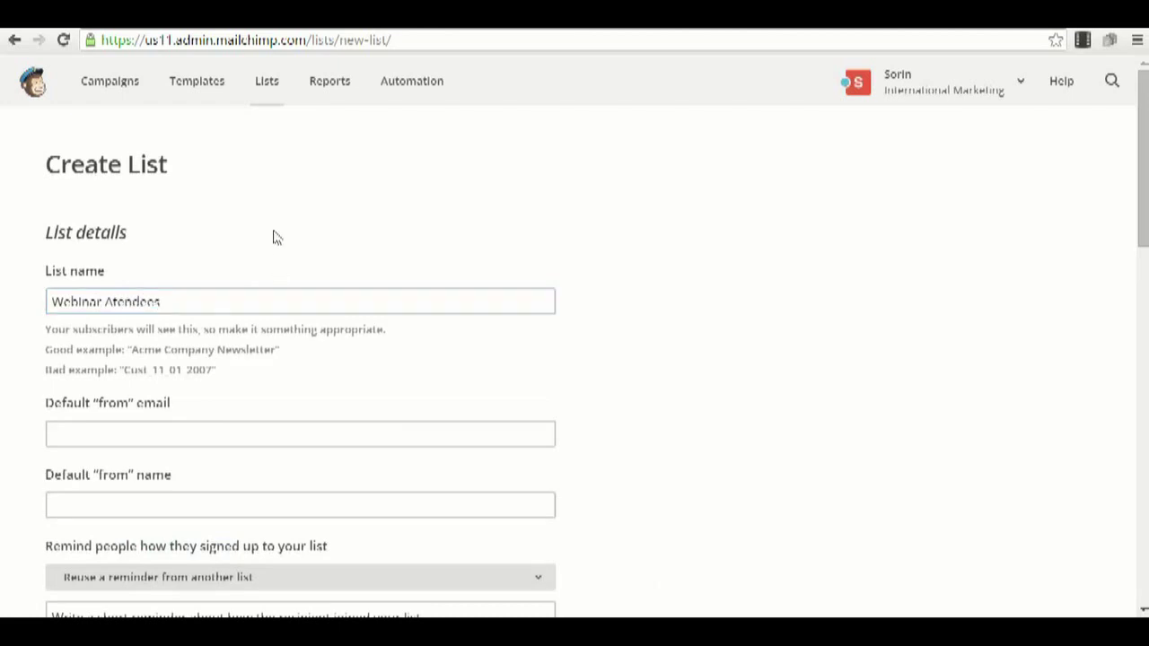
Fill in the new list's default "from" email and default "from" name with the sender's saved details.
{"action": "left_click", "coordinate": [216, 374]}
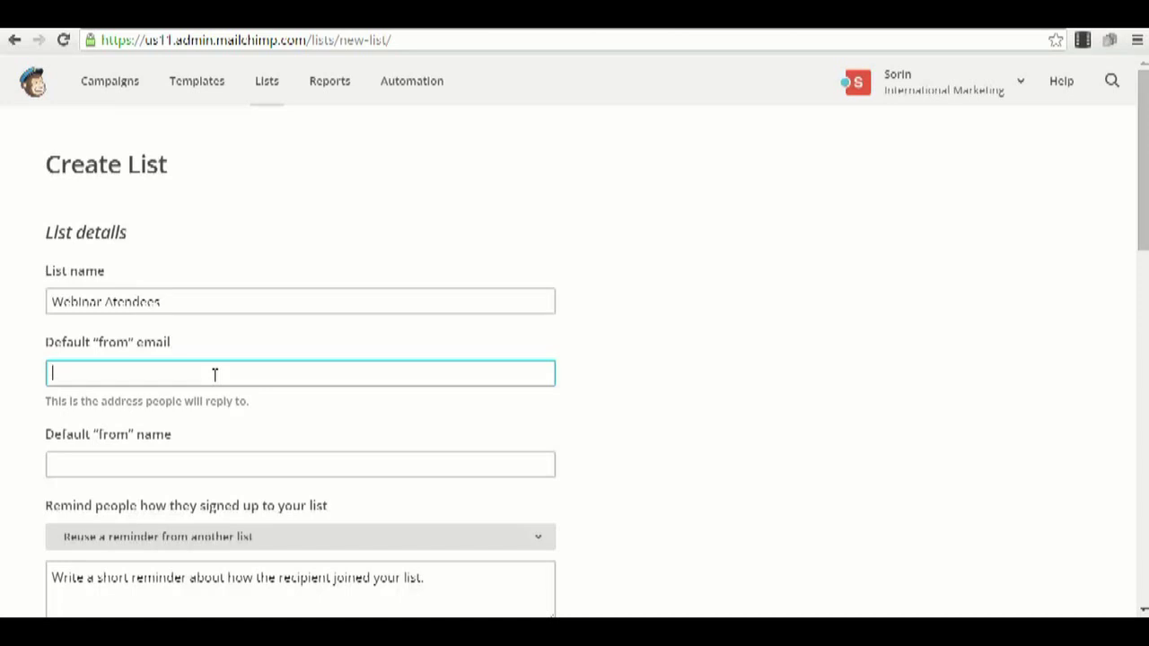
{"action": "type", "text": "sorin"}
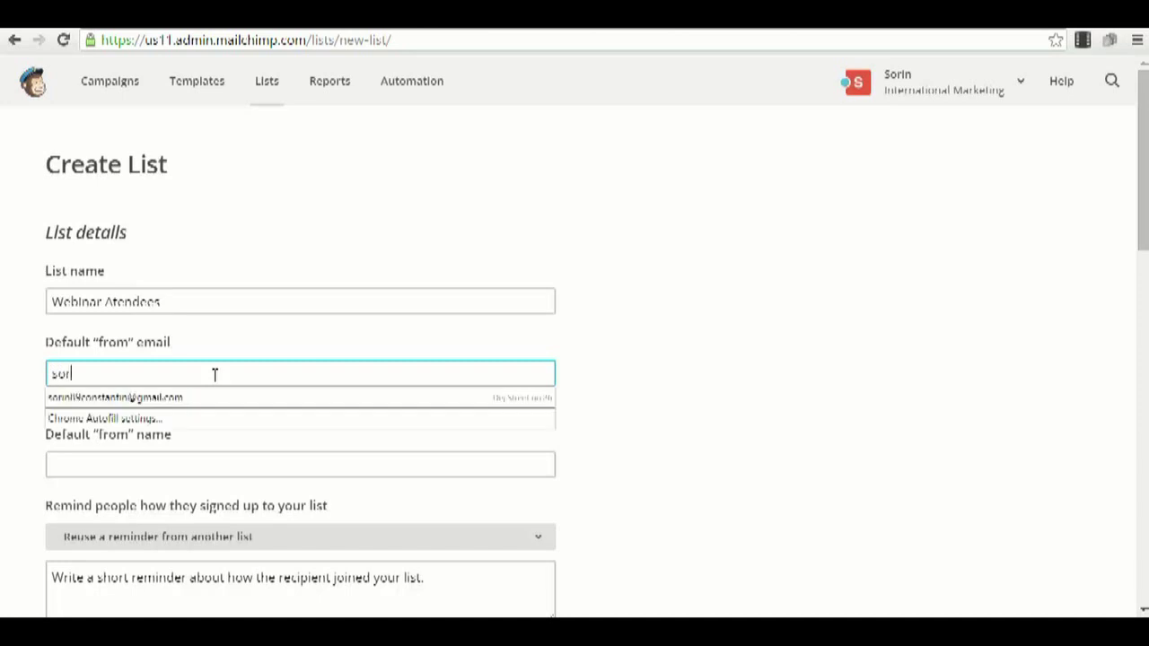
{"action": "left_click", "coordinate": [189, 404]}
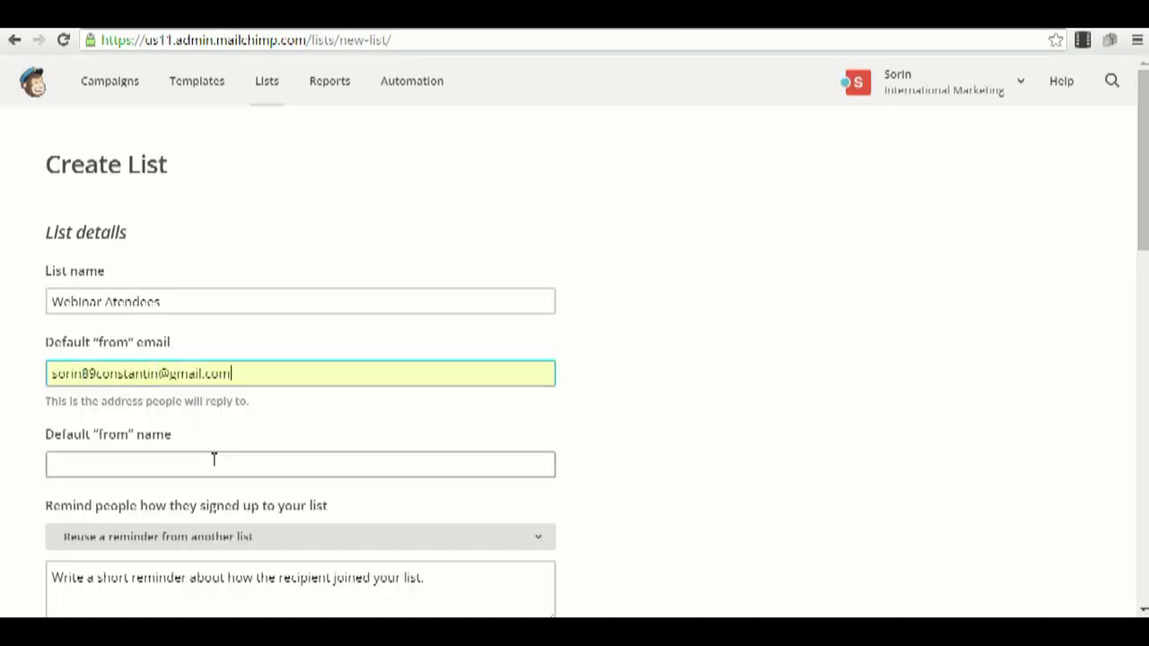
{"action": "left_click", "coordinate": [213, 461]}
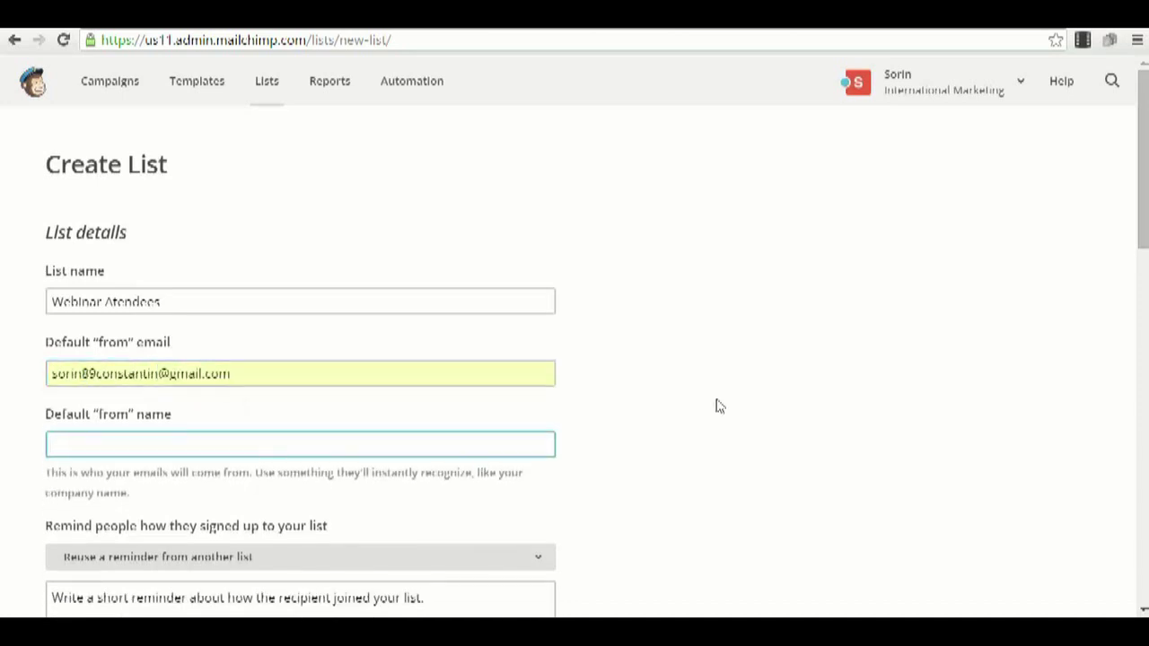
{"action": "type", "text": "Sorin"}
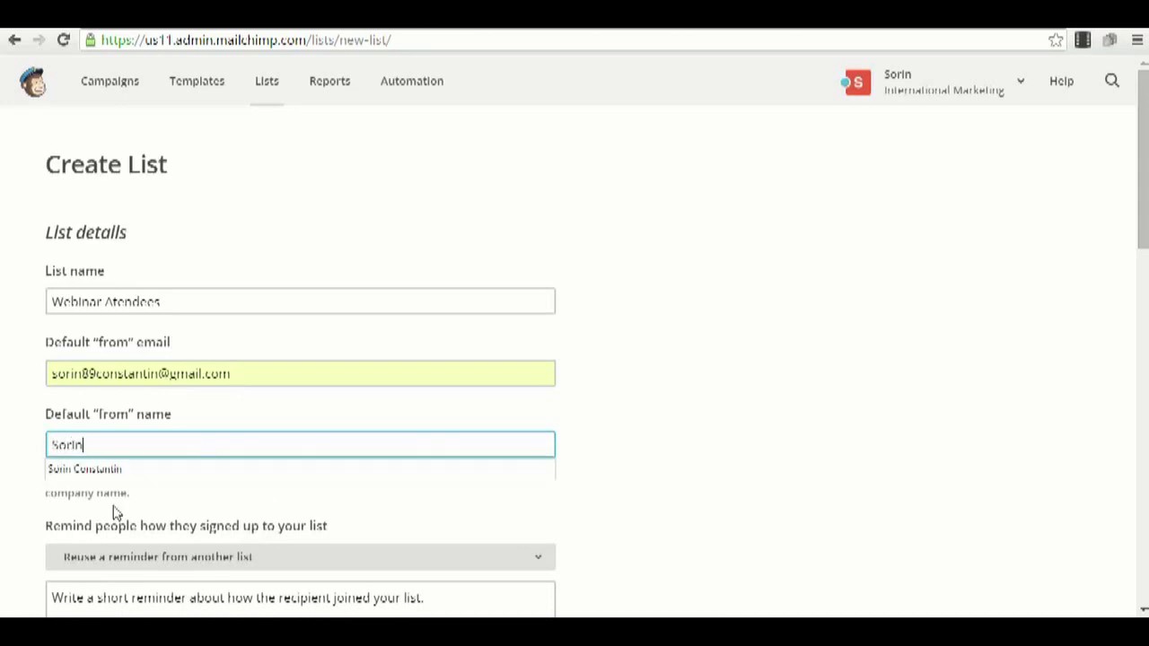
{"action": "key", "text": "Down"}
{"action": "key", "text": "Return"}
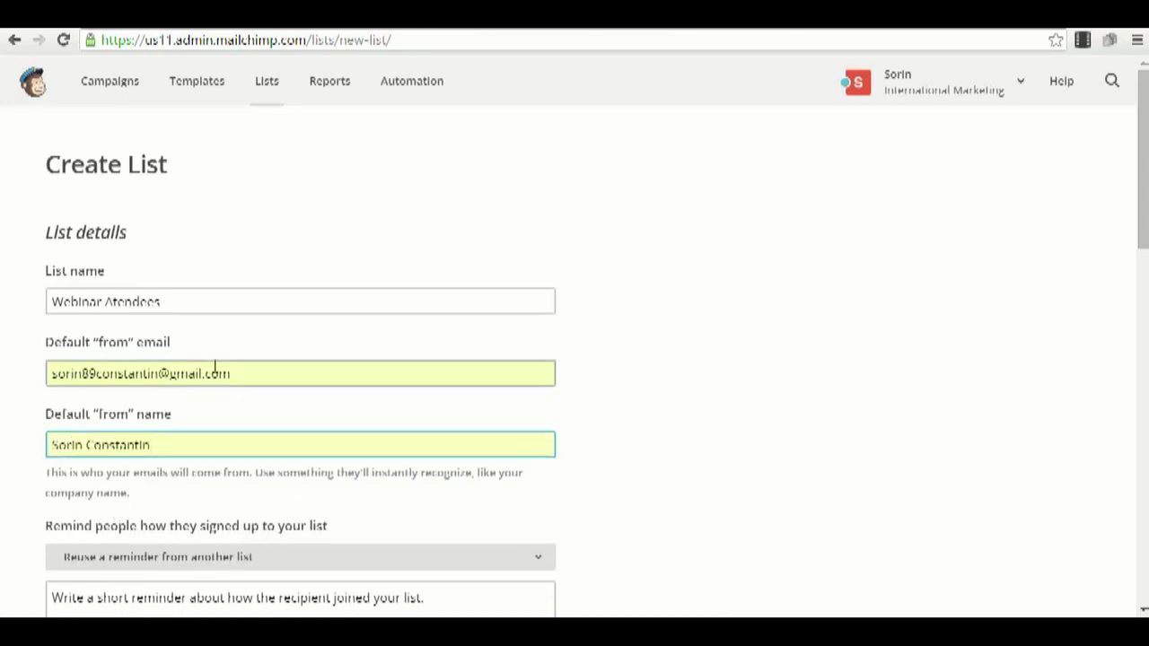
{"action": "left_click_drag", "start_coordinate": [246, 371], "coordinate": [2, 369]}
{"action": "left_click", "coordinate": [3, 303]}
Enter "You subscribed for the Webinar." as the reminder of how people signed up to the list.
{"action": "scroll", "coordinate": [30, 315], "scroll_direction": "down", "scroll_amount": 2}
{"action": "left_click", "coordinate": [285, 403]}
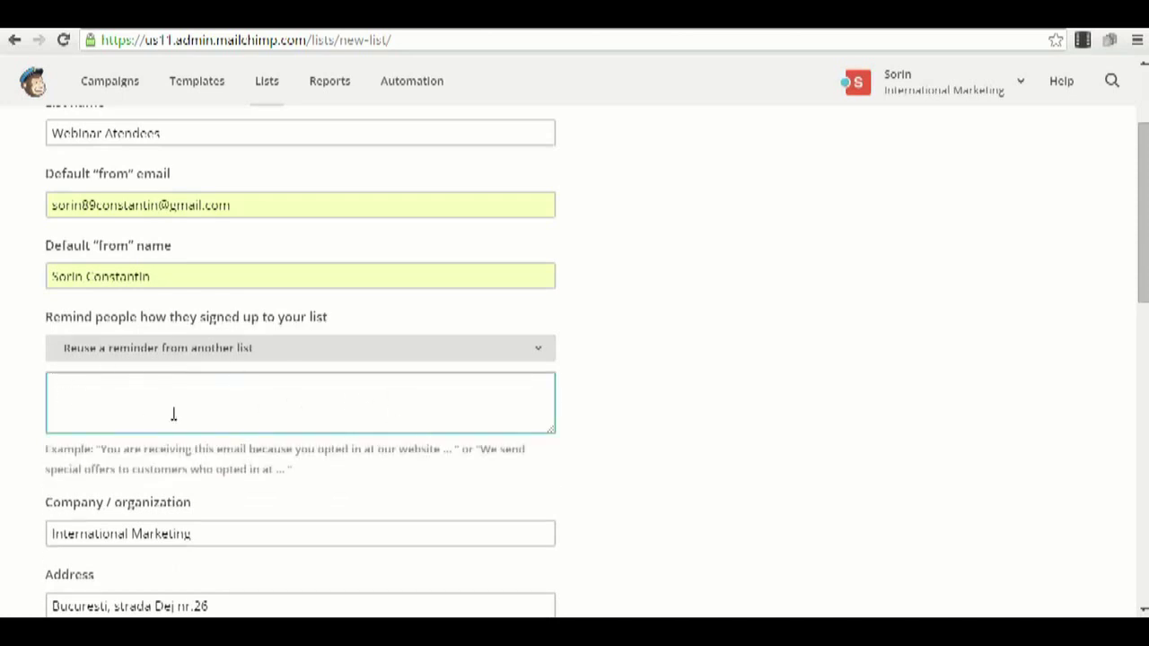
{"action": "type", "text": "You subscribed for the Webinar."}
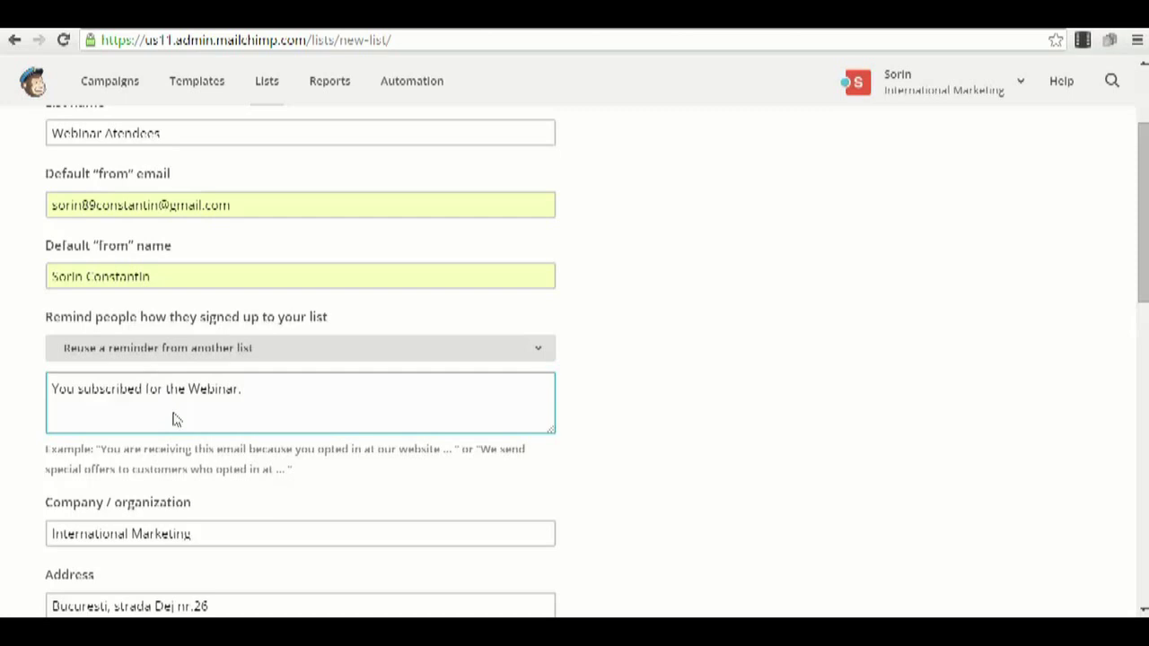
Enable the daily summary notification for the new list and save the list.
{"action": "scroll", "coordinate": [176, 419], "scroll_direction": "down", "scroll_amount": 2}
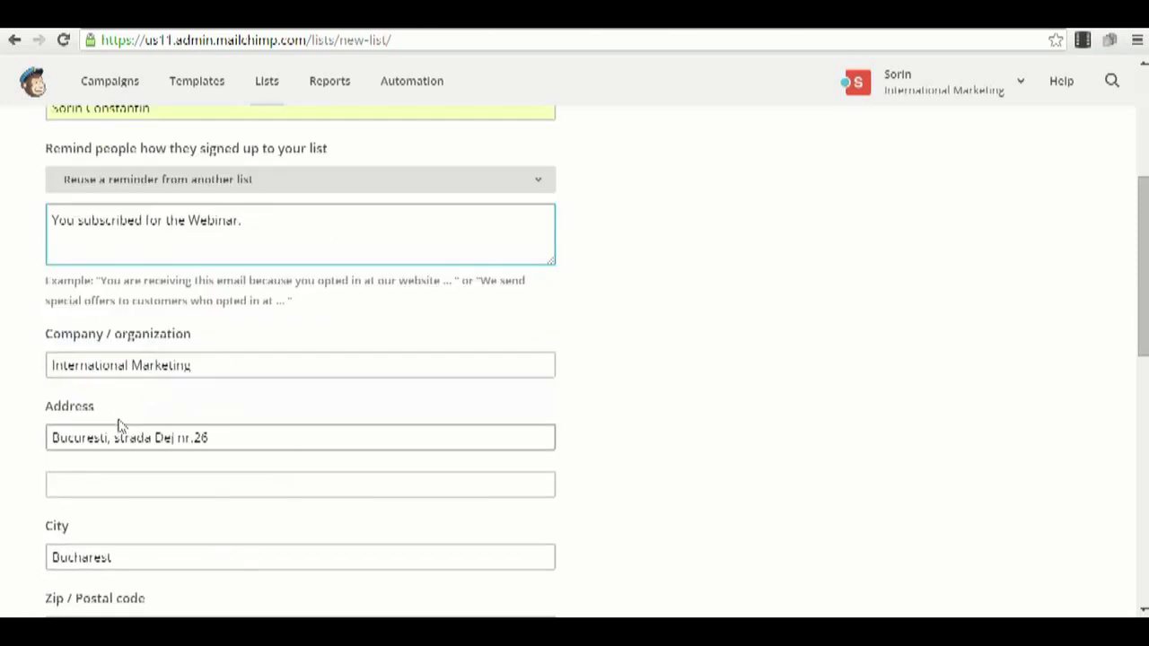
{"action": "scroll", "coordinate": [119, 425], "scroll_direction": "down", "scroll_amount": 6}
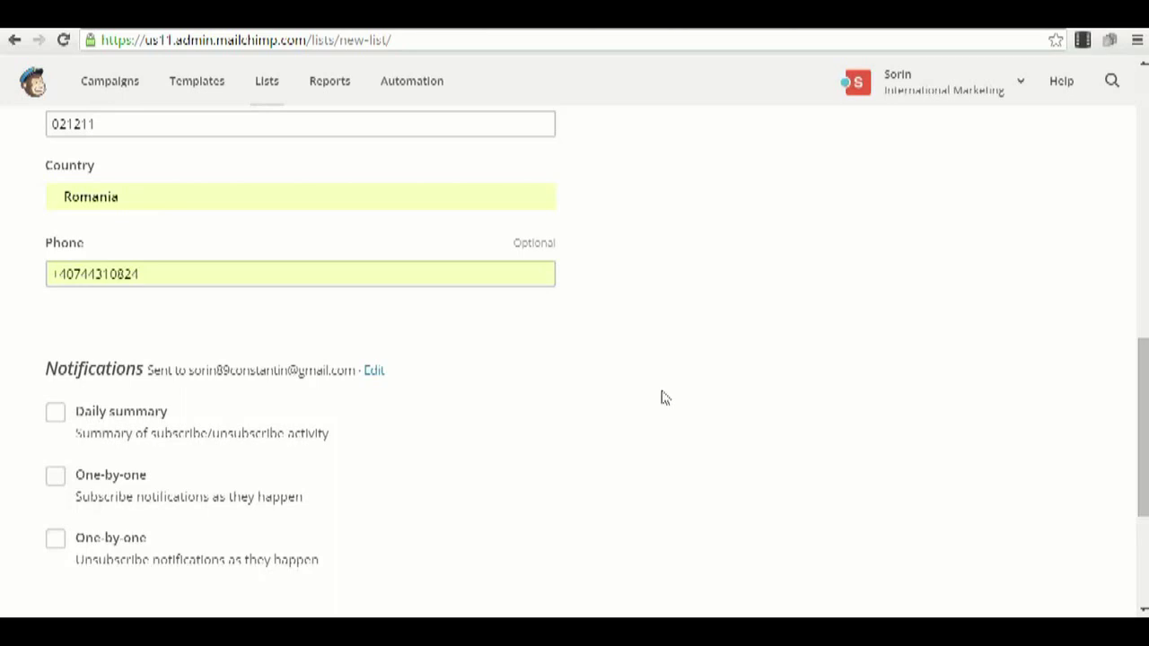
{"action": "left_click", "coordinate": [55, 415]}
{"action": "scroll", "coordinate": [54, 421], "scroll_direction": "down", "scroll_amount": 1}
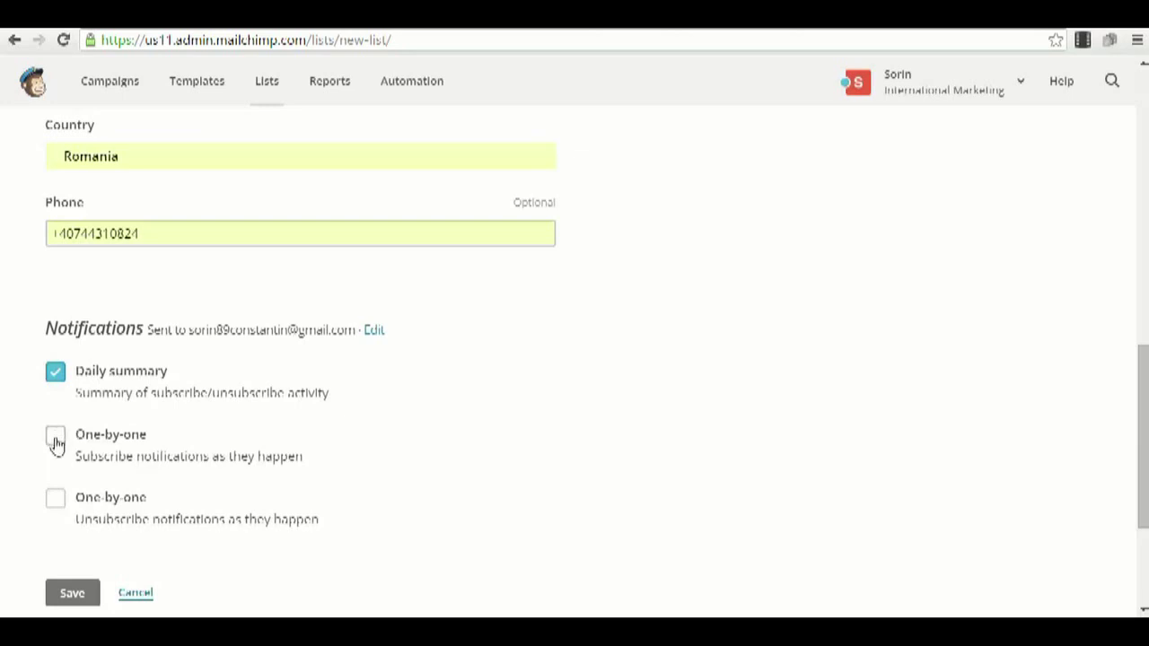
{"action": "scroll", "coordinate": [79, 581], "scroll_direction": "down", "scroll_amount": 2}
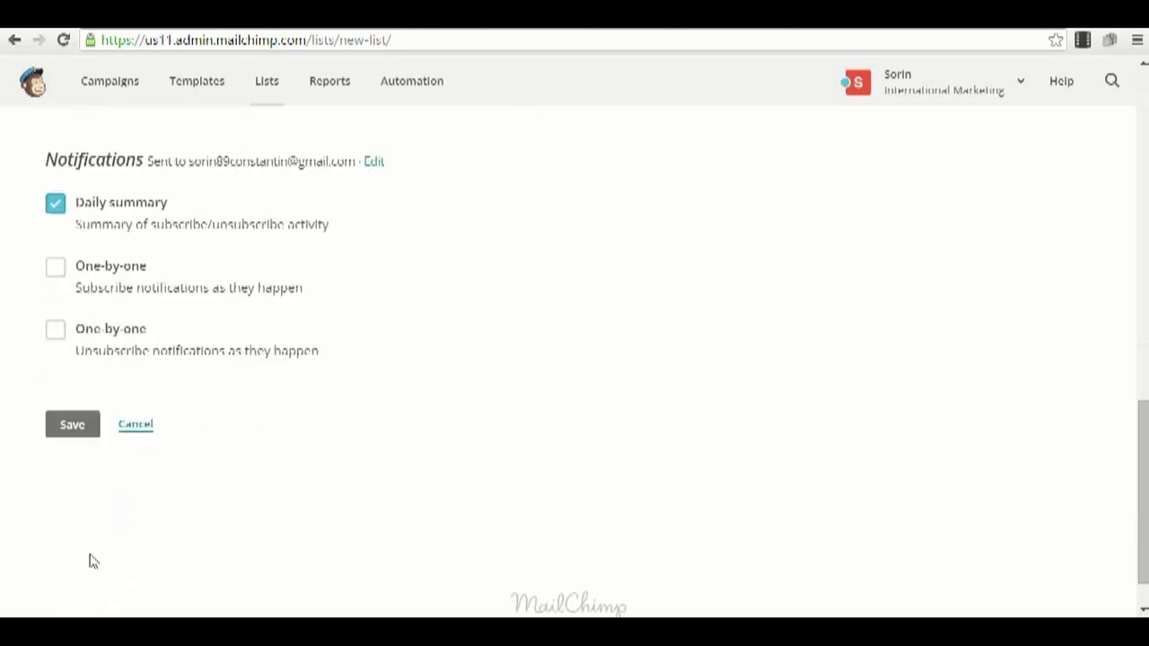
{"action": "left_click", "coordinate": [70, 422]}
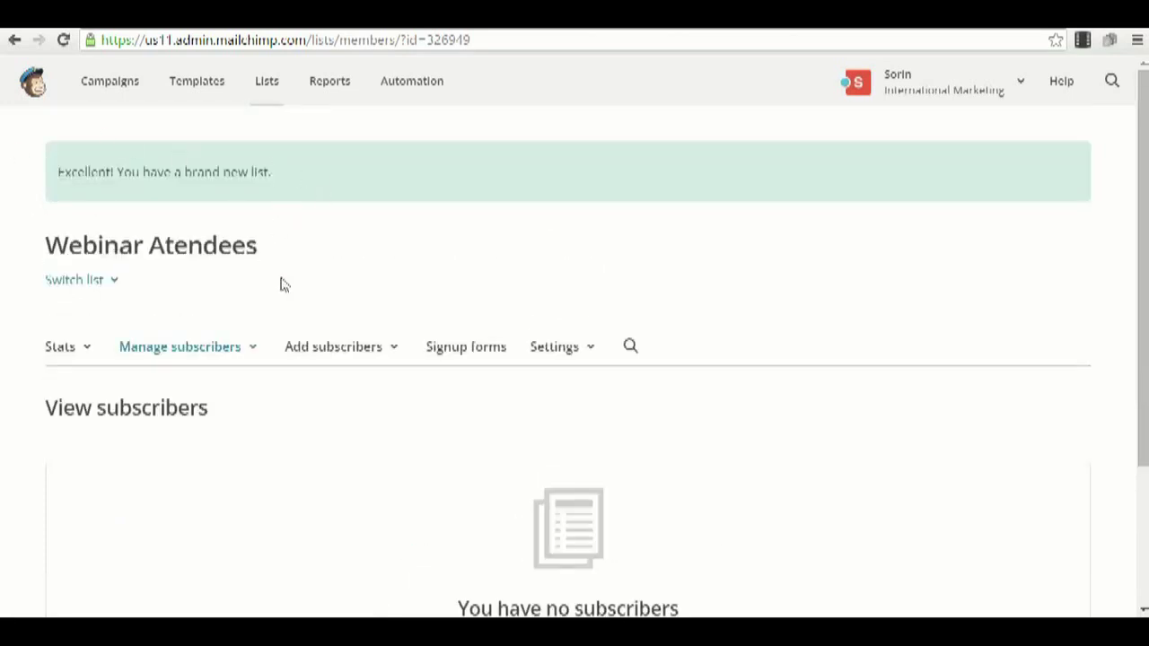
Open the signup form options for the Webinar Atendees list and select General forms.
{"action": "scroll", "coordinate": [320, 266], "scroll_direction": "down", "scroll_amount": 1}
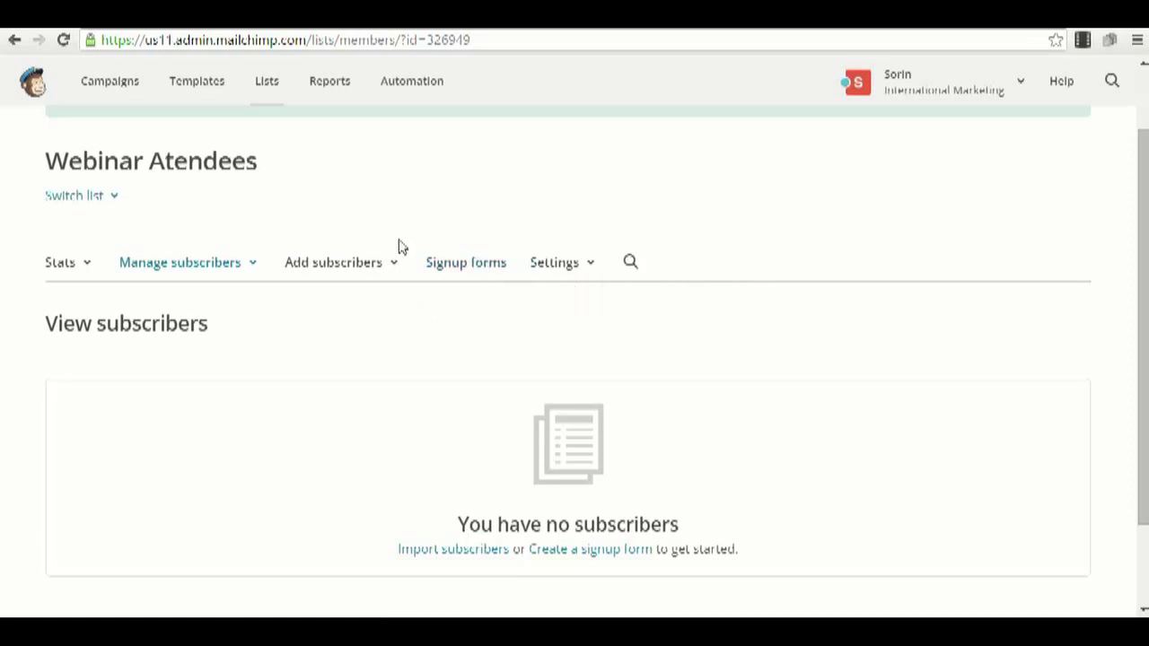
{"action": "left_click", "coordinate": [492, 269]}
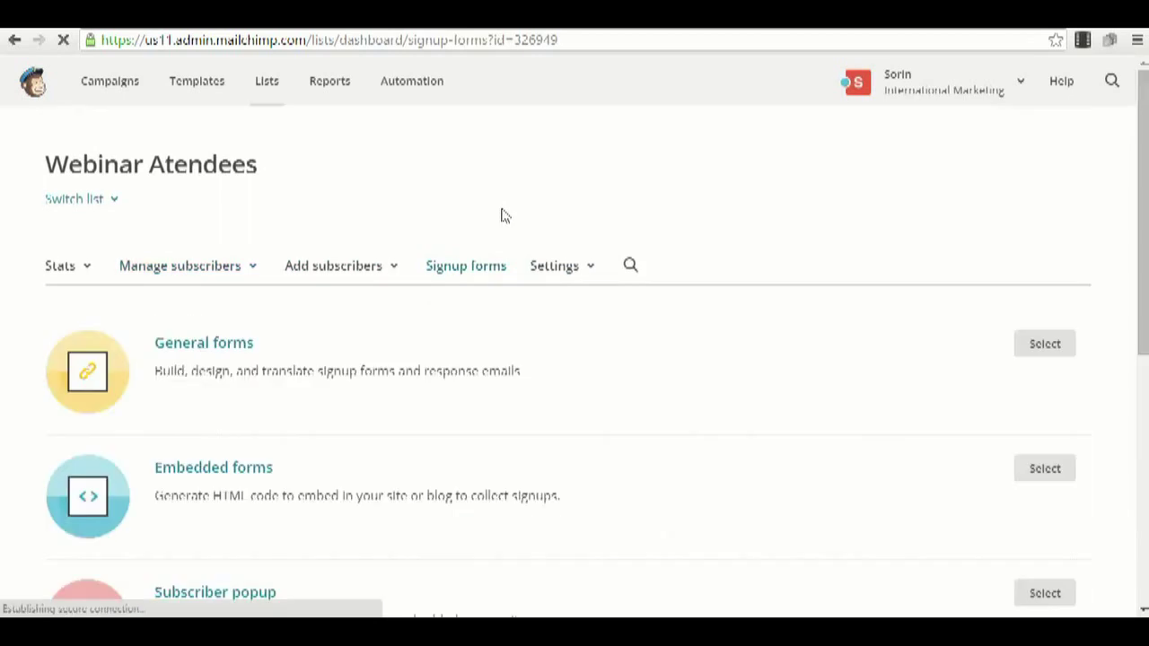
{"action": "scroll", "coordinate": [290, 202], "scroll_direction": "down", "scroll_amount": 3}
{"action": "scroll", "coordinate": [238, 261], "scroll_direction": "up", "scroll_amount": 2}
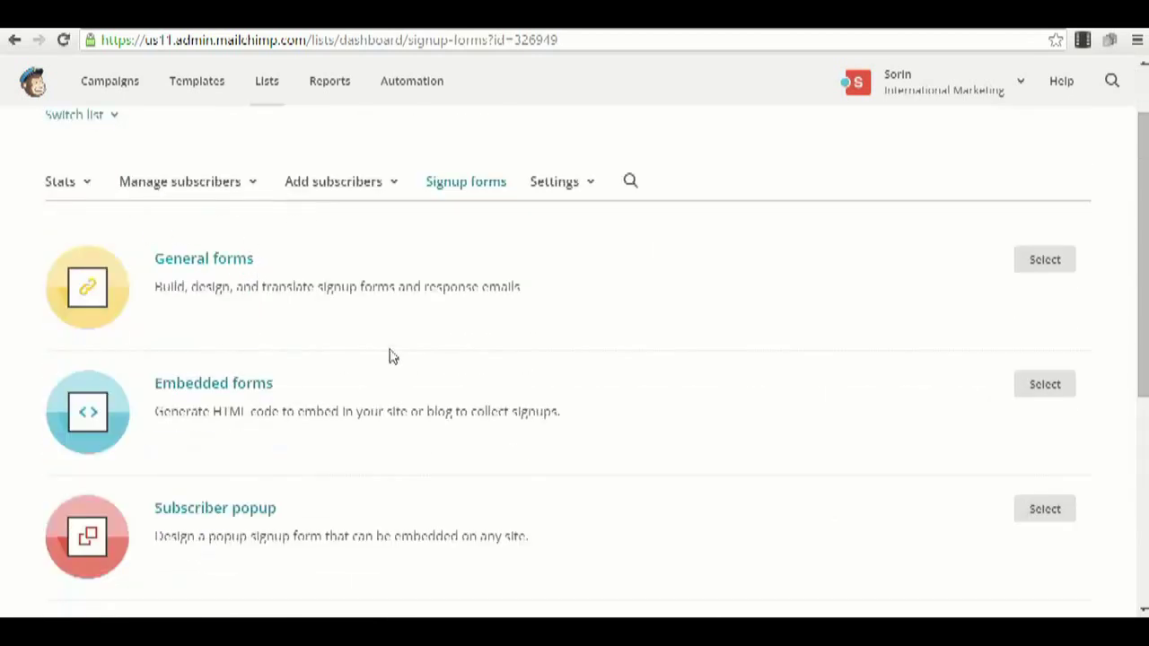
{"action": "scroll", "coordinate": [473, 398], "scroll_direction": "down", "scroll_amount": 1}
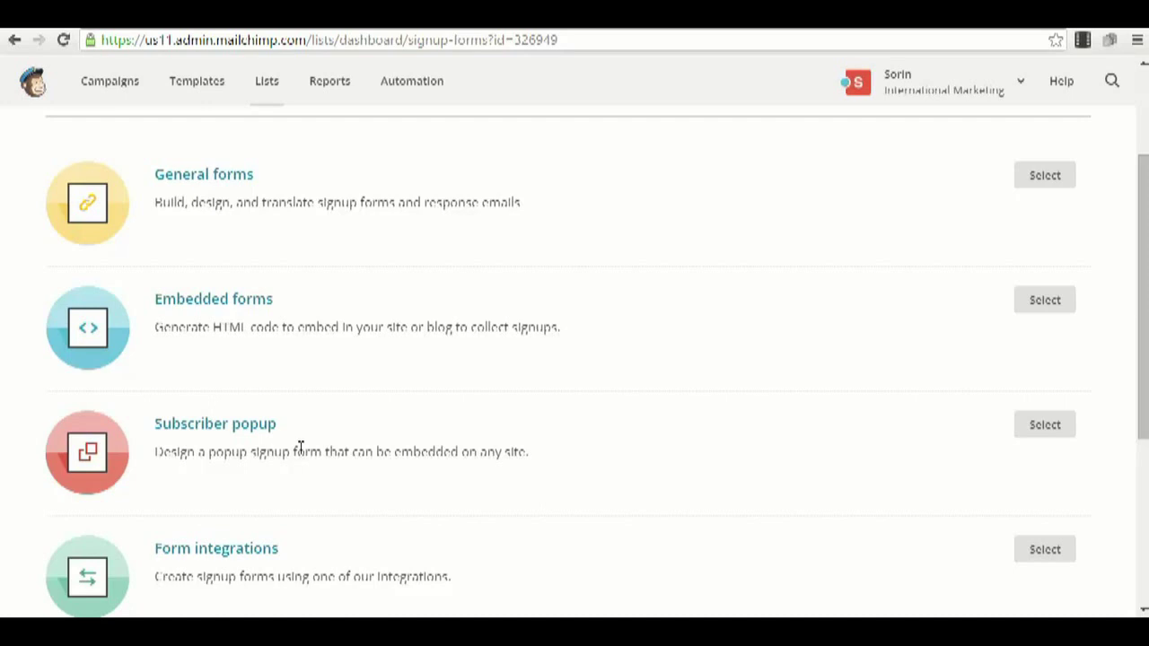
{"action": "scroll", "coordinate": [296, 525], "scroll_direction": "down", "scroll_amount": 1}
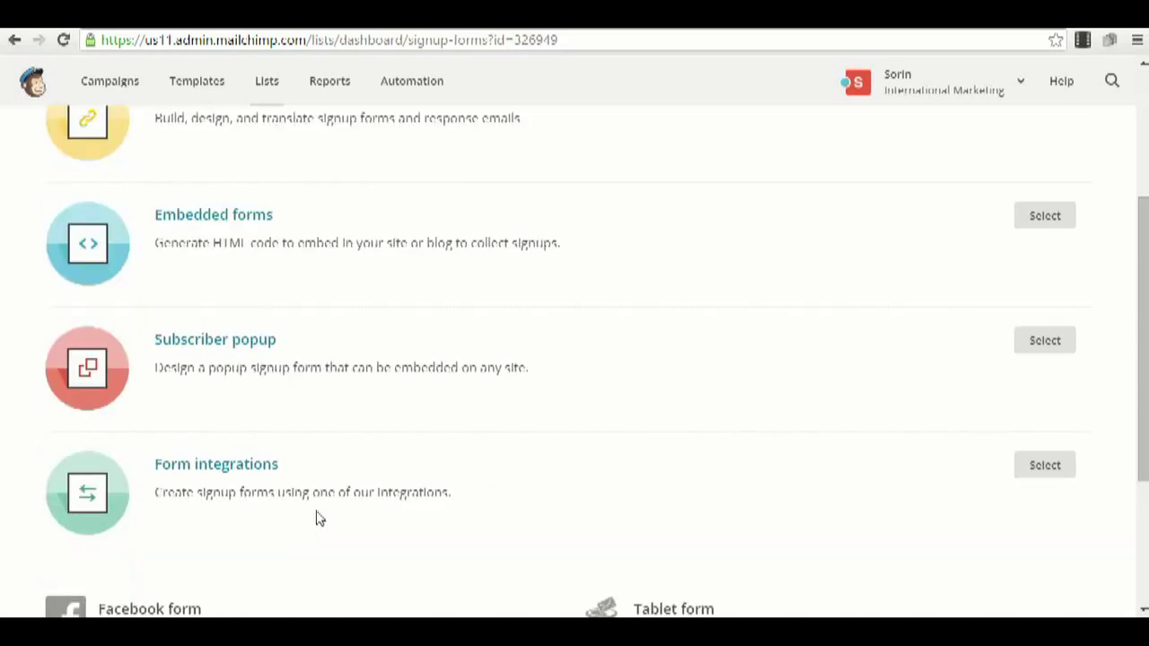
{"action": "scroll", "coordinate": [341, 247], "scroll_direction": "up", "scroll_amount": 2}
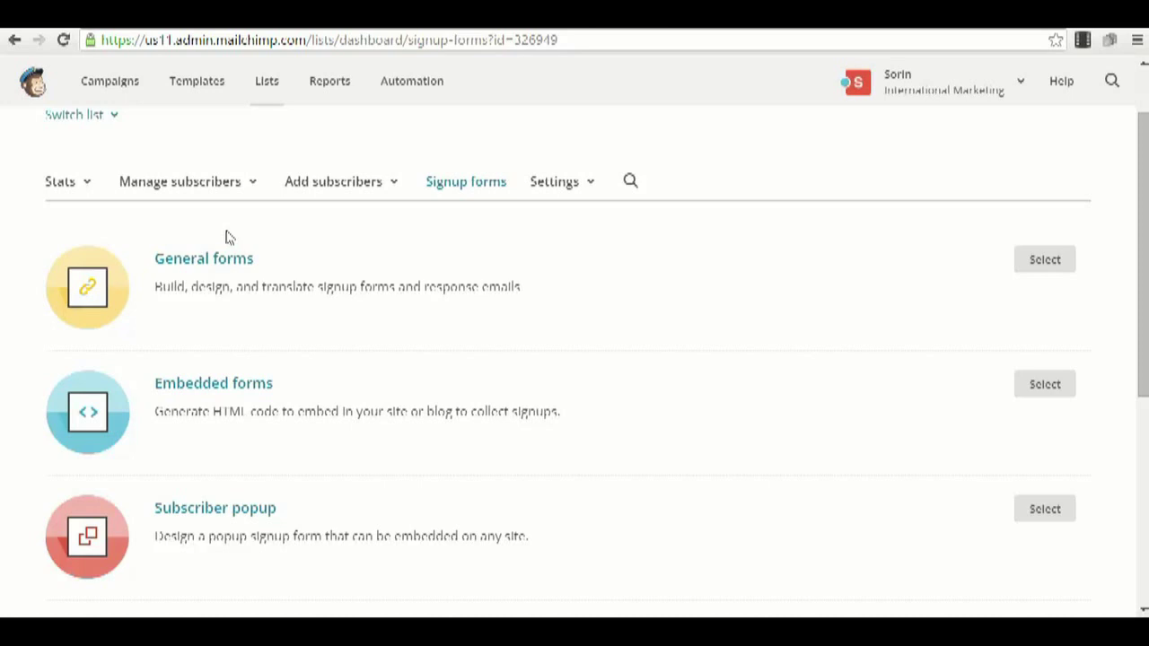
{"action": "left_click", "coordinate": [1044, 261]}
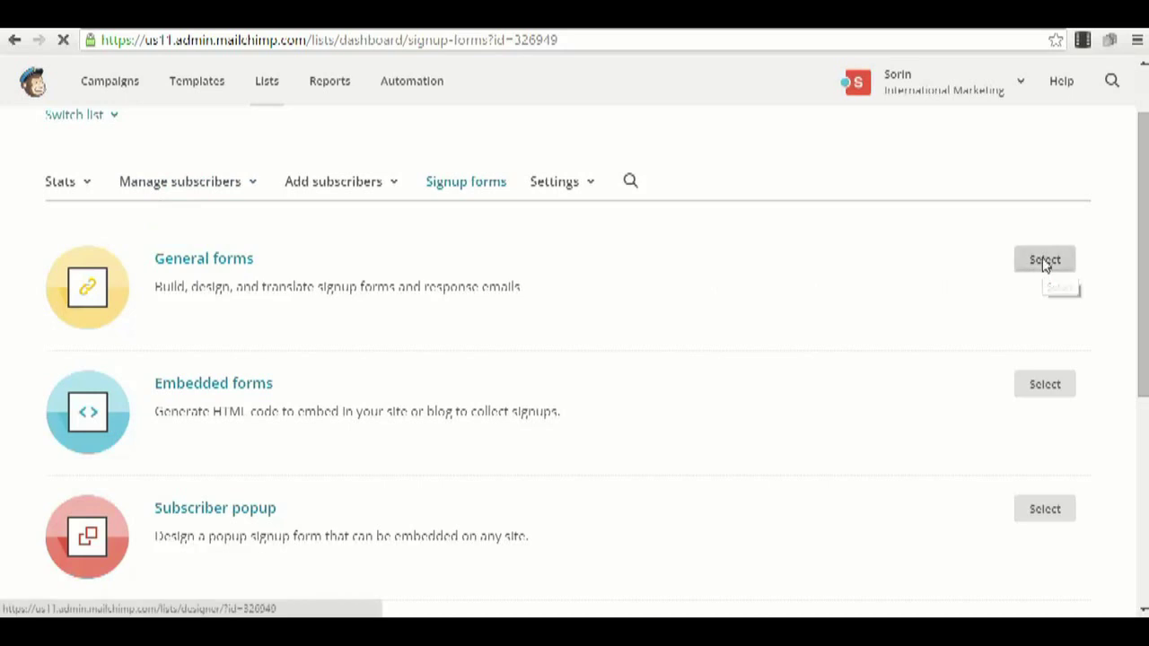
Copy the signup form URL of the Webinar Atendees list.
{"action": "scroll", "coordinate": [727, 287], "scroll_direction": "down", "scroll_amount": 2}
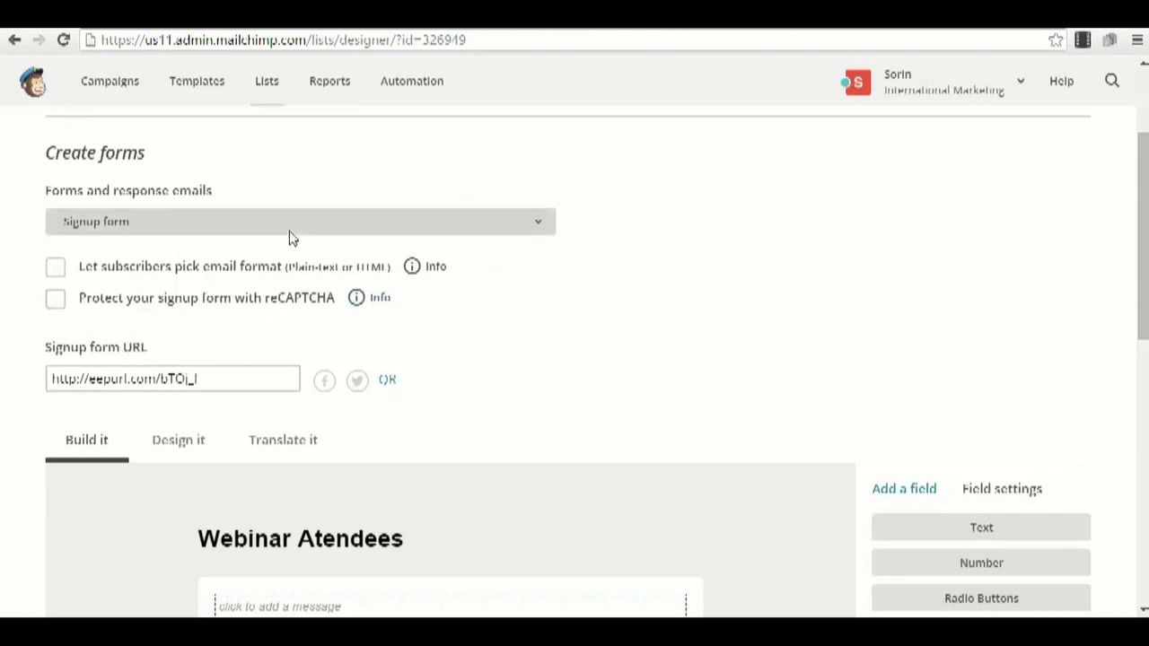
{"action": "left_click", "coordinate": [220, 371]}
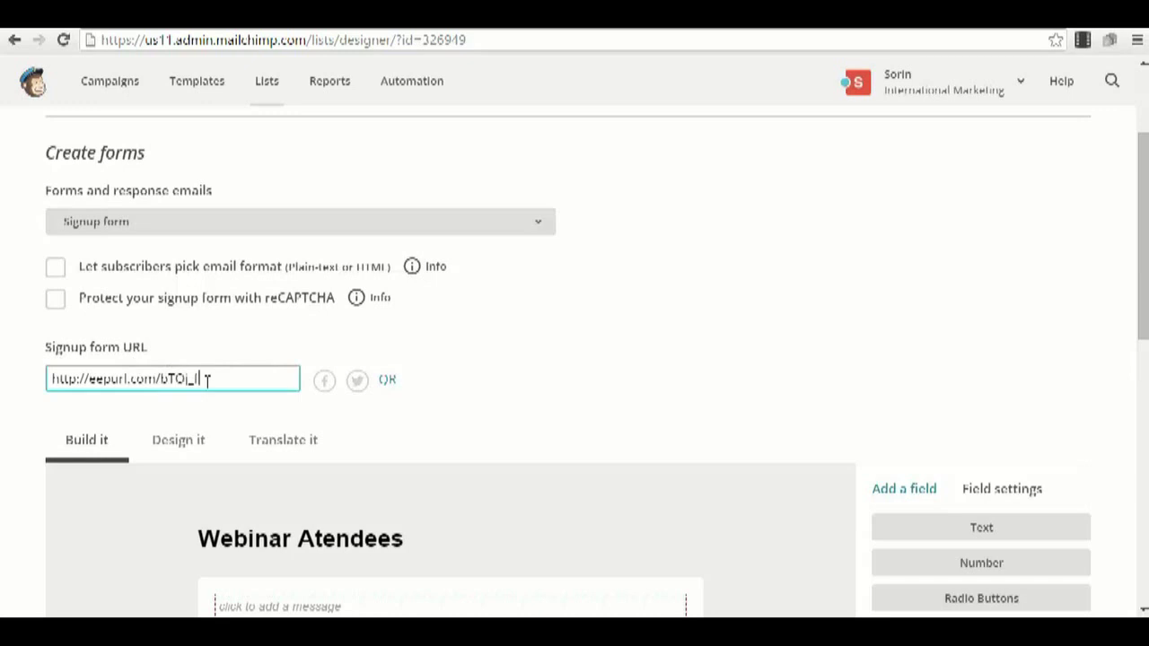
{"action": "left_click_drag", "start_coordinate": [207, 379], "coordinate": [4, 381]}
{"action": "right_click", "coordinate": [112, 378]}
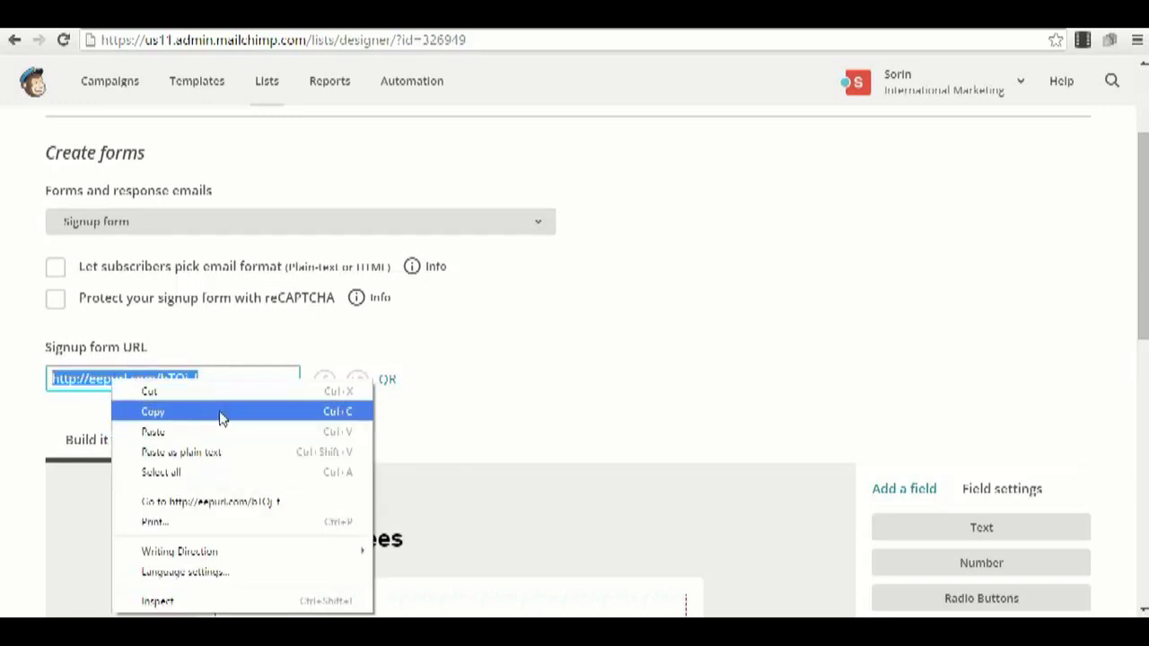
{"action": "left_click", "coordinate": [222, 413]}
Open the copied signup form URL in a new browser tab to view the live form, and close that tab.
{"action": "scroll", "coordinate": [461, 485], "scroll_direction": "down", "scroll_amount": 3}
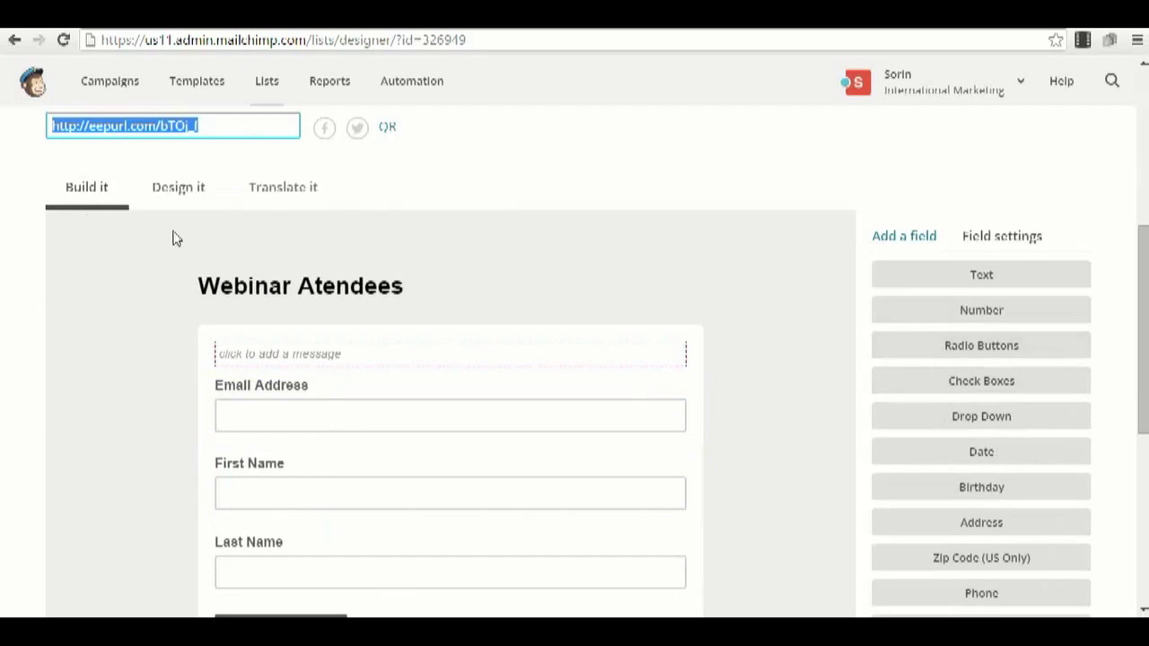
{"action": "scroll", "coordinate": [506, 290], "scroll_direction": "down", "scroll_amount": 1}
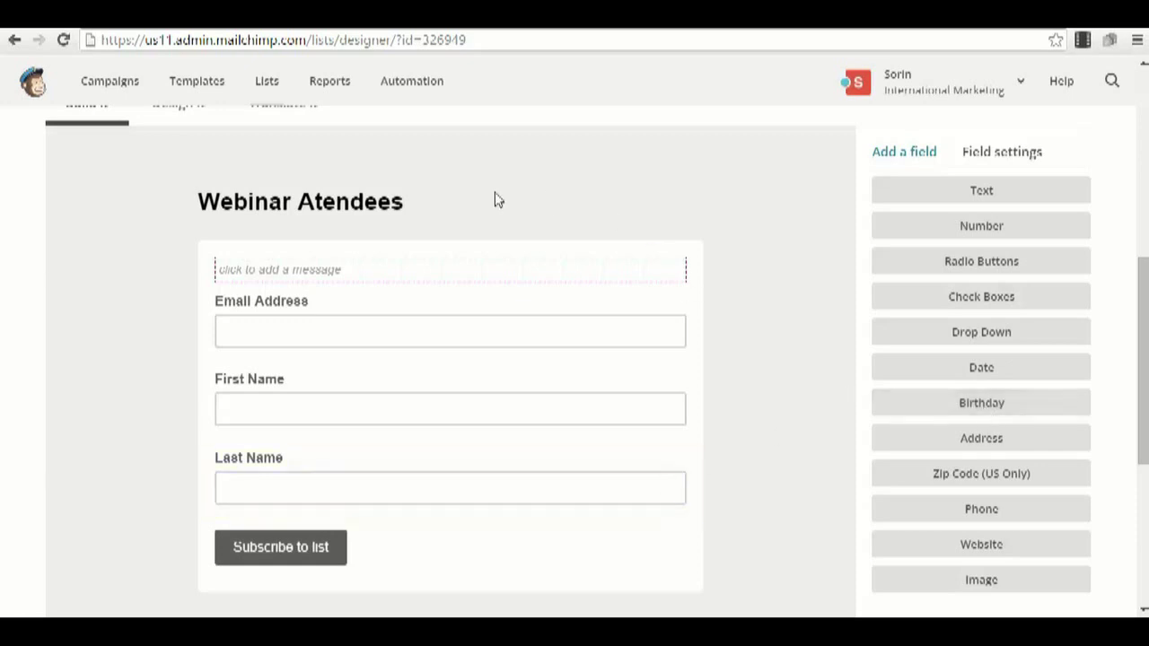
{"action": "scroll", "coordinate": [567, 380], "scroll_direction": "up", "scroll_amount": 3}
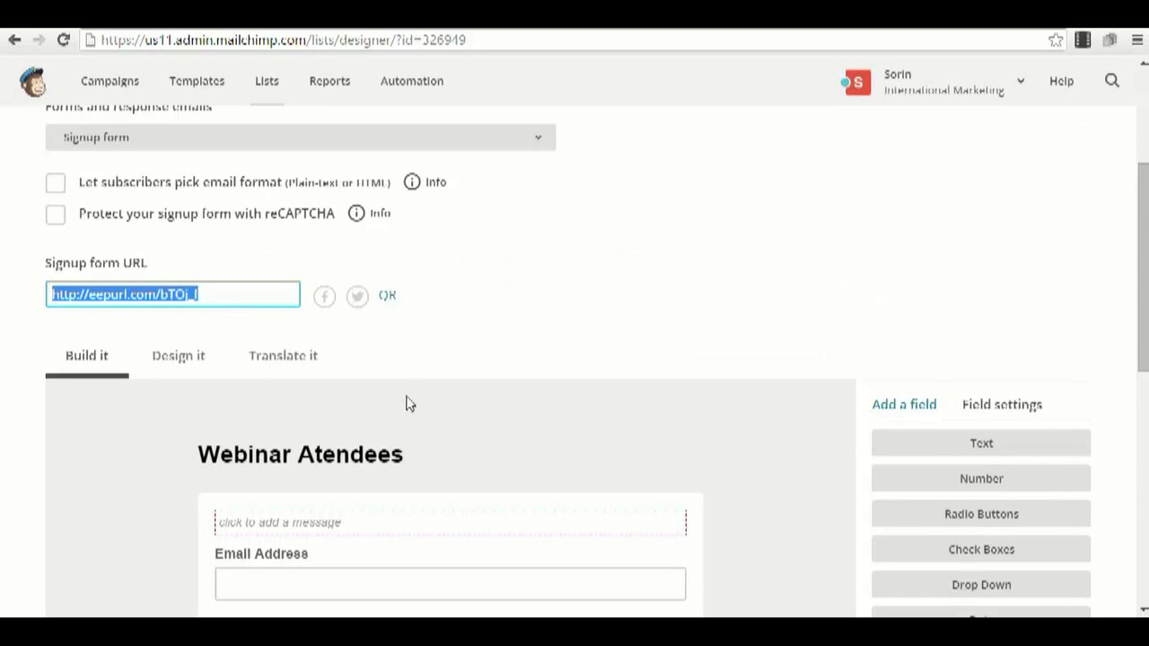
{"action": "scroll", "coordinate": [405, 403], "scroll_direction": "down", "scroll_amount": 2}
{"action": "key", "text": "ctrl+t"}
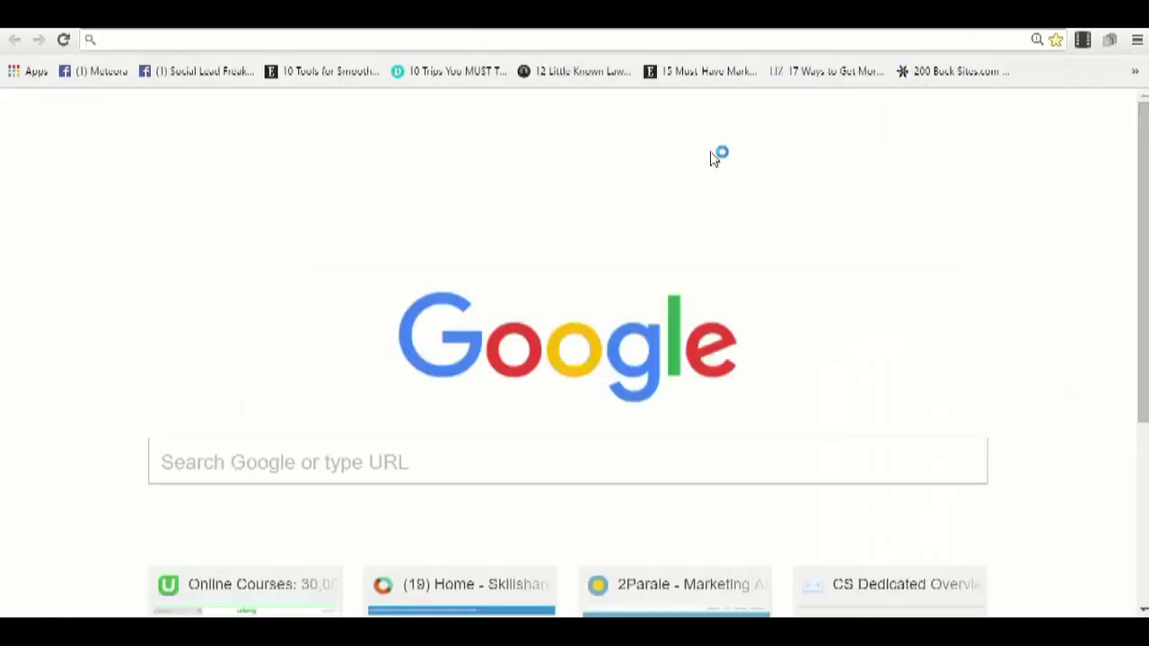
{"action": "key", "text": "ctrl+v"}
{"action": "key", "text": "Return"}
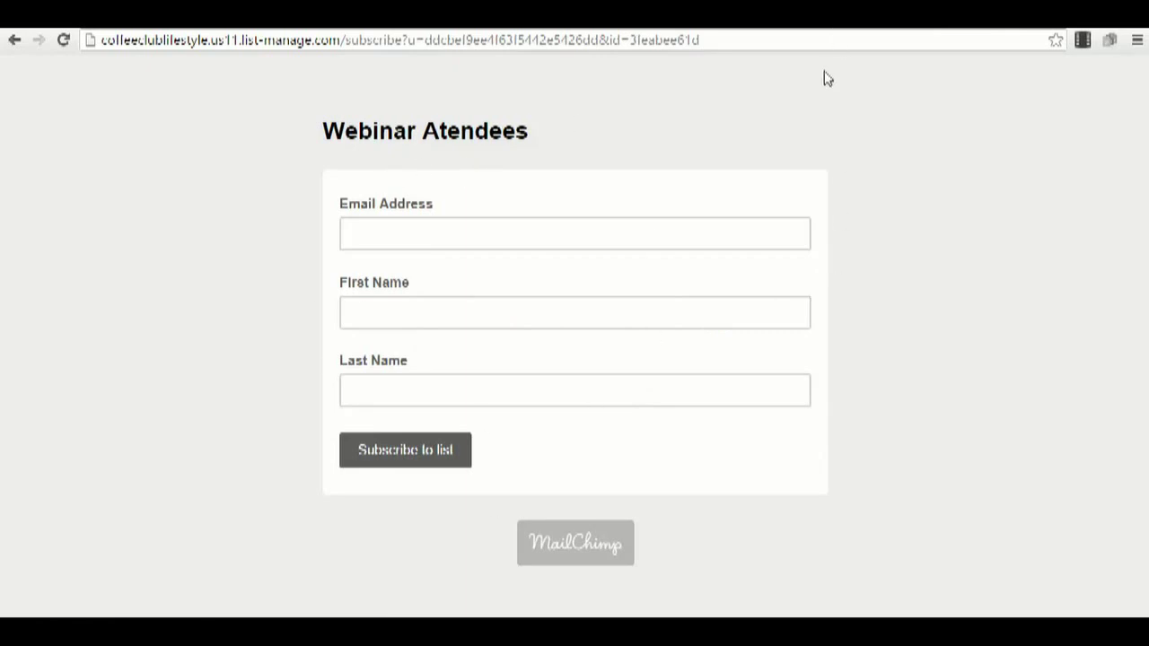
{"action": "key", "text": "ctrl+w"}
Review the signup form's page design settings for the background, header and outer wrapper.
{"action": "left_click", "coordinate": [193, 191]}
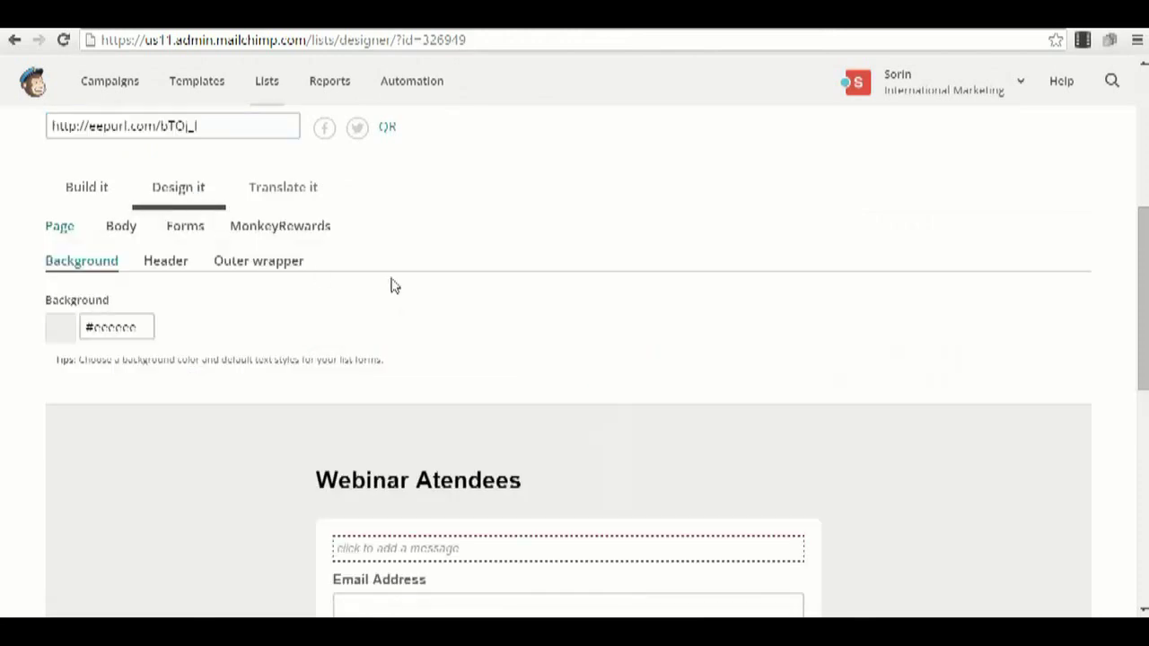
{"action": "scroll", "coordinate": [390, 285], "scroll_direction": "down", "scroll_amount": 1}
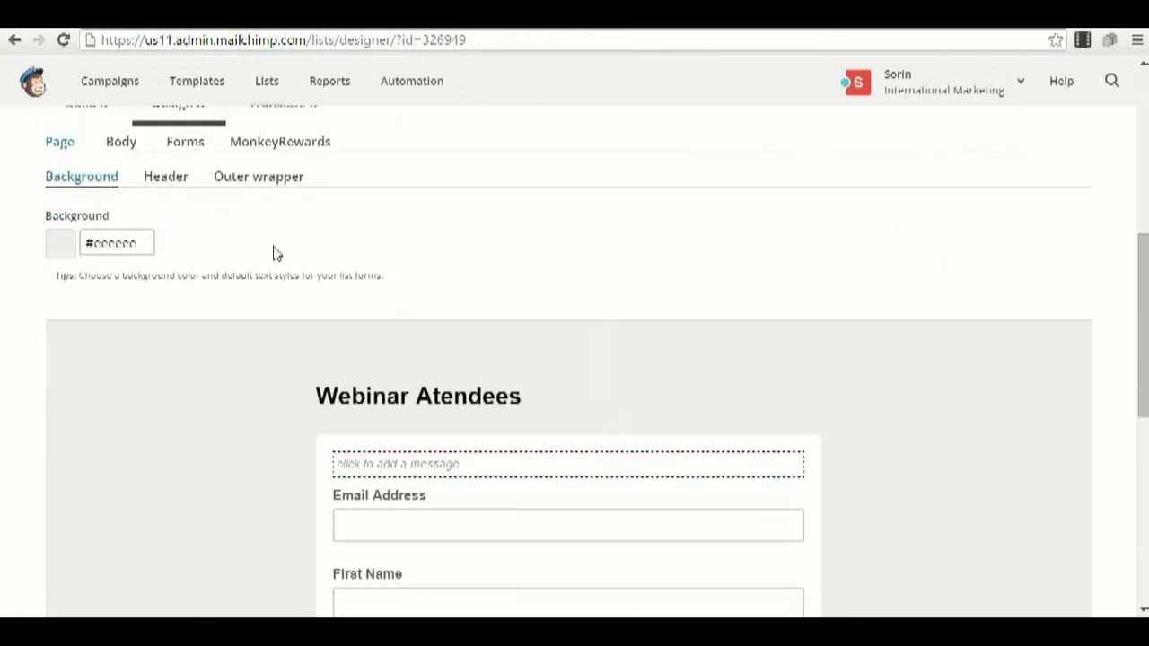
{"action": "left_click", "coordinate": [164, 177]}
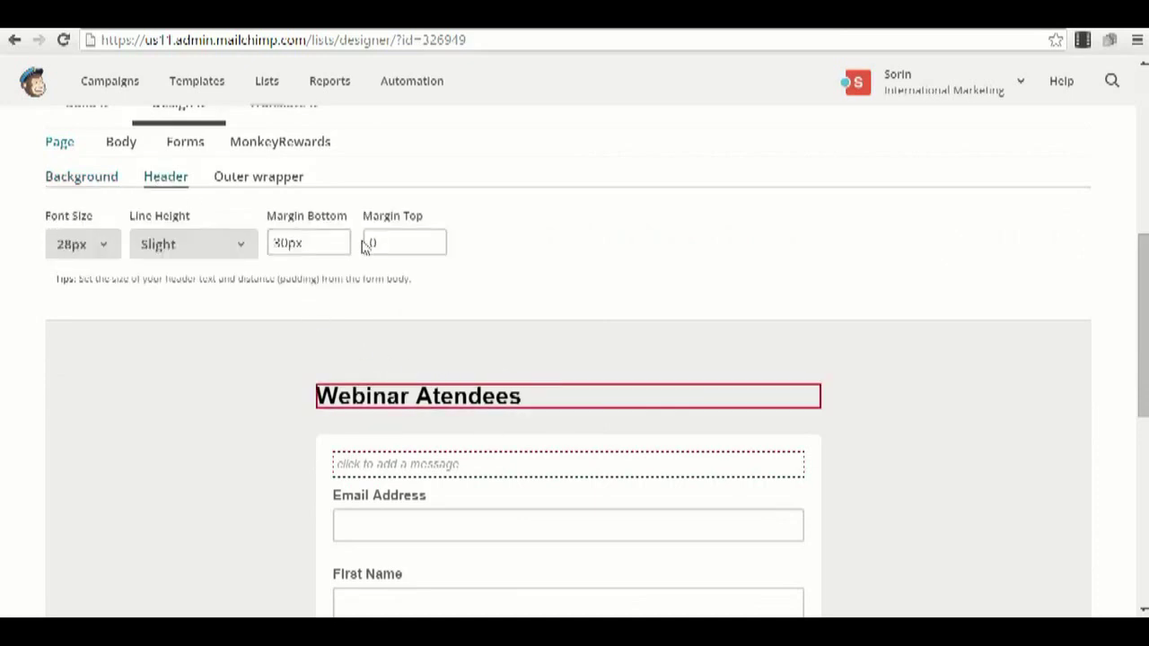
{"action": "left_click", "coordinate": [248, 182]}
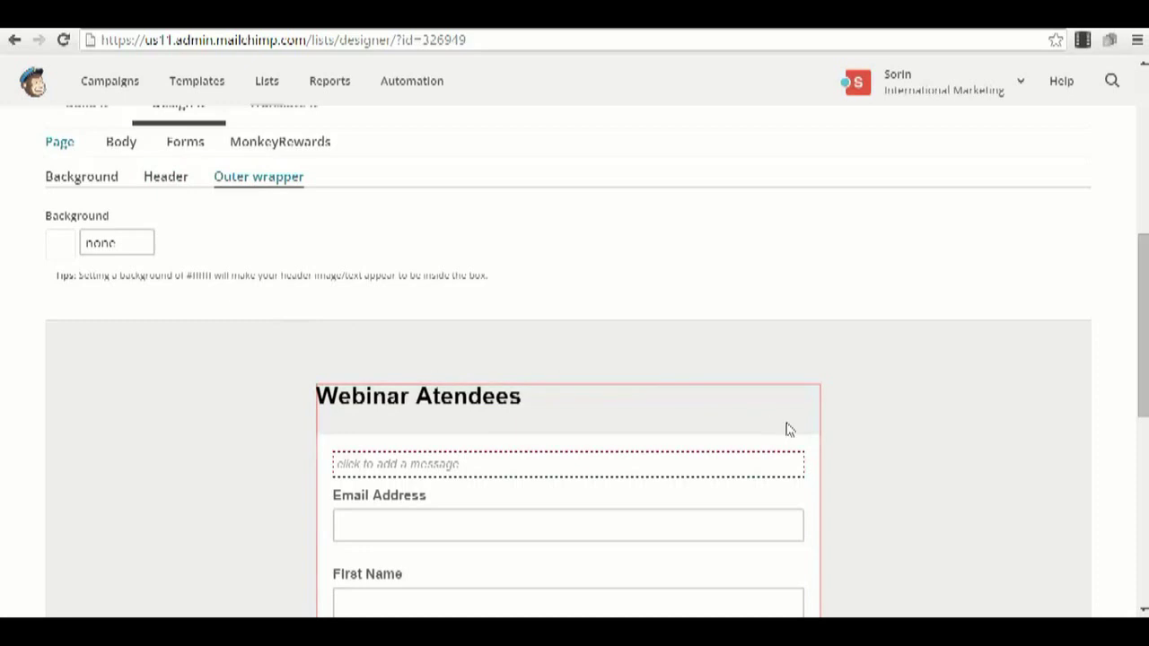
{"action": "left_click", "coordinate": [123, 244]}
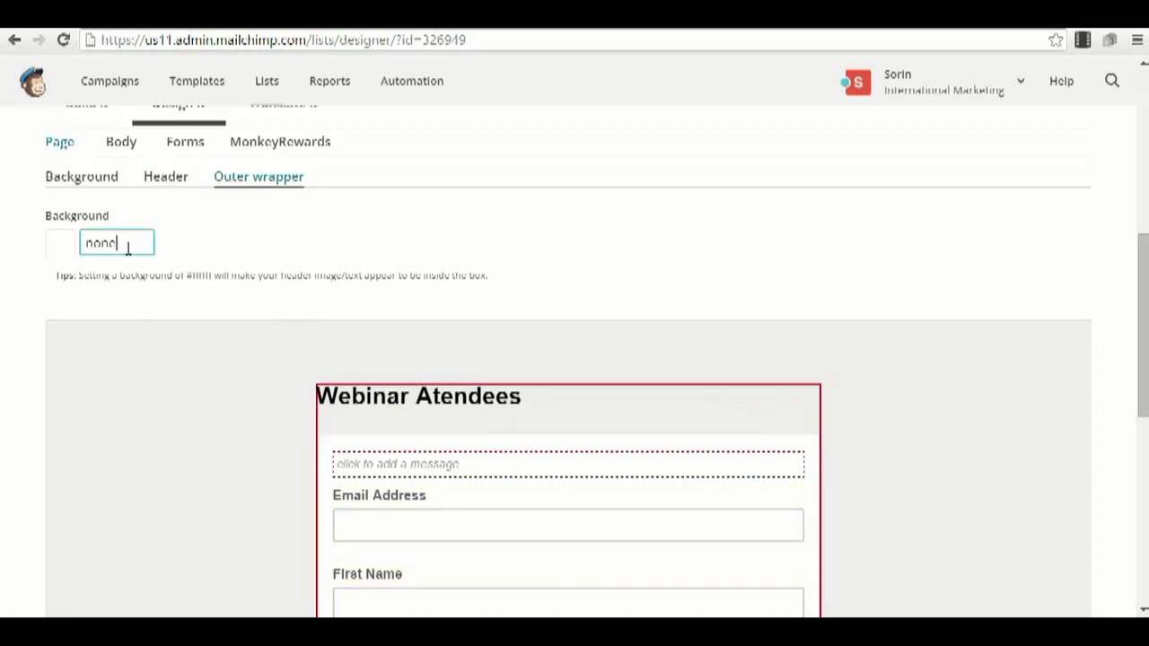
{"action": "left_click", "coordinate": [79, 177]}
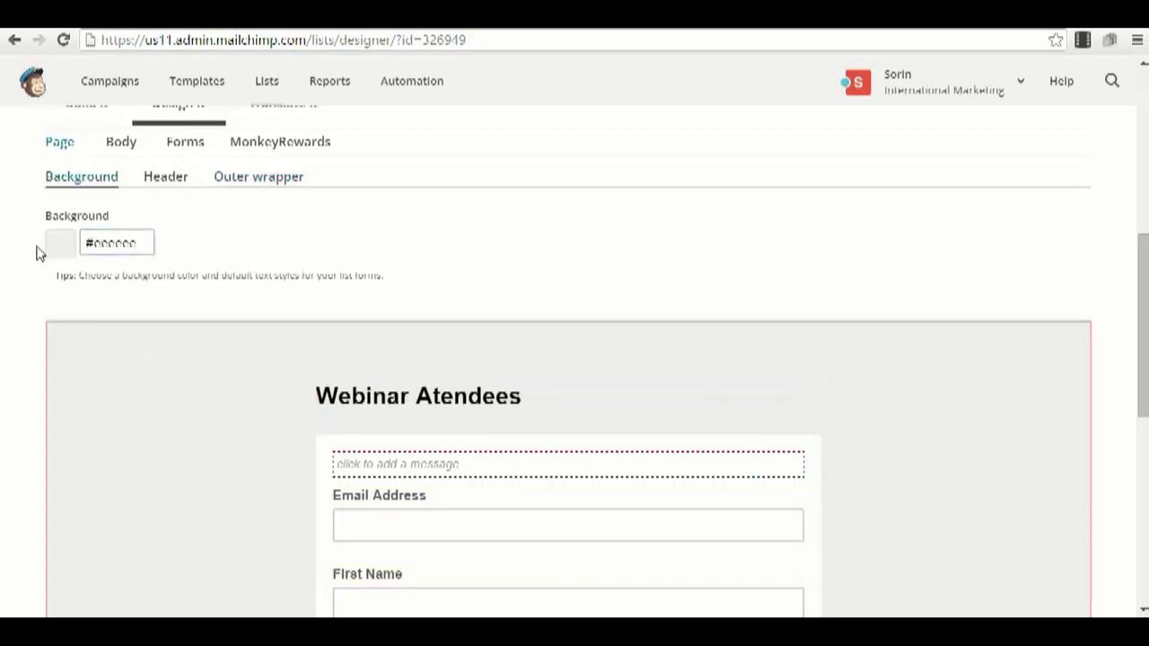
Review the signup form's body design settings for the foreground, default text and link style.
{"action": "scroll", "coordinate": [161, 399], "scroll_direction": "up", "scroll_amount": 3}
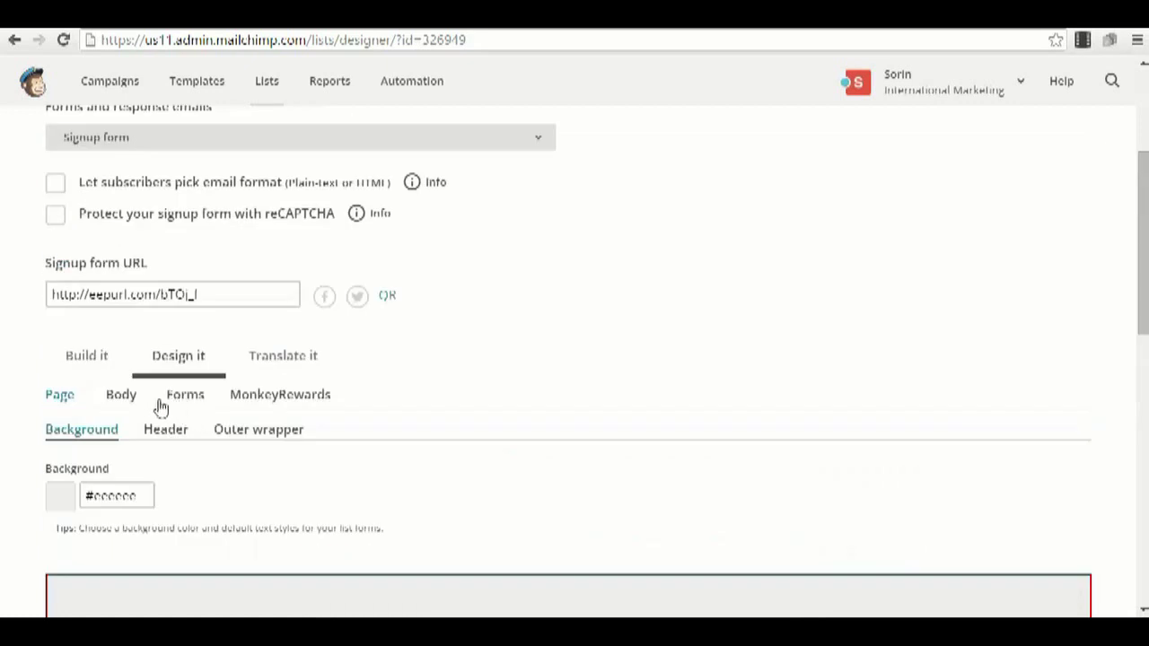
{"action": "left_click", "coordinate": [128, 398]}
{"action": "scroll", "coordinate": [166, 404], "scroll_direction": "down", "scroll_amount": 2}
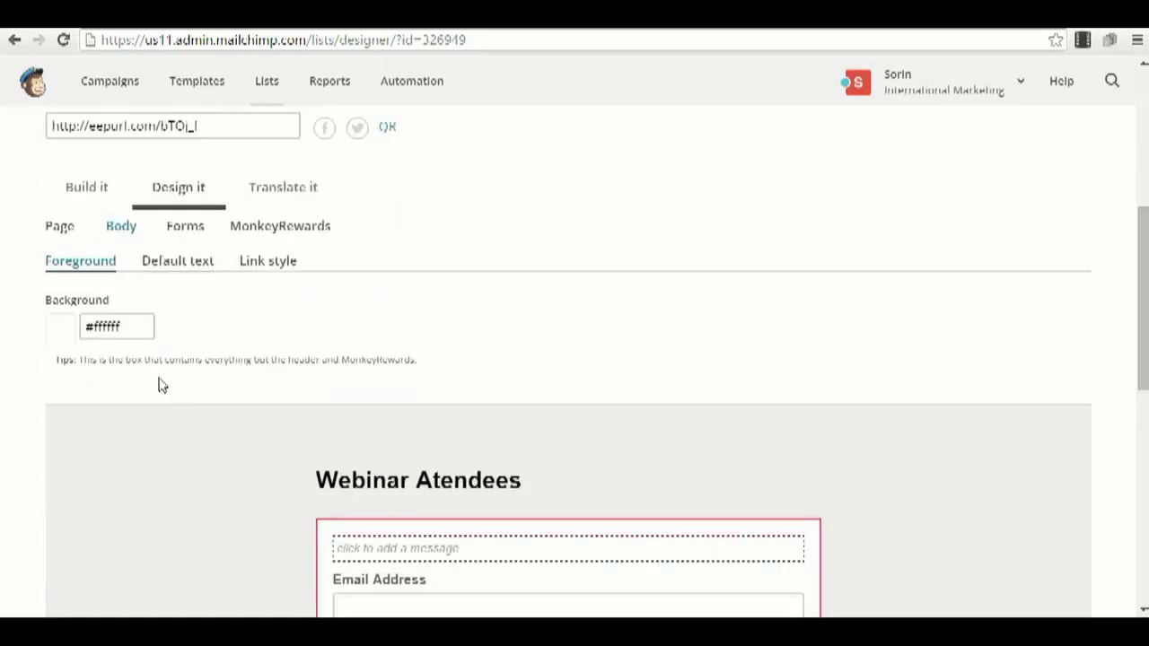
{"action": "left_click", "coordinate": [184, 261]}
{"action": "left_click", "coordinate": [64, 265]}
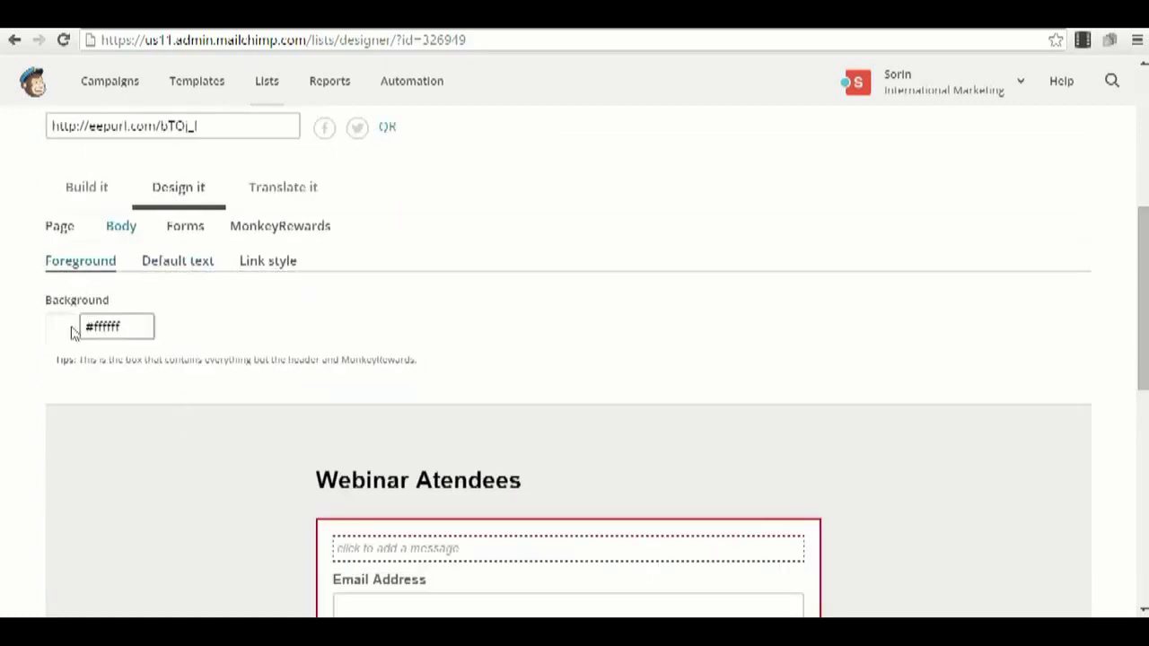
{"action": "left_click", "coordinate": [269, 262]}
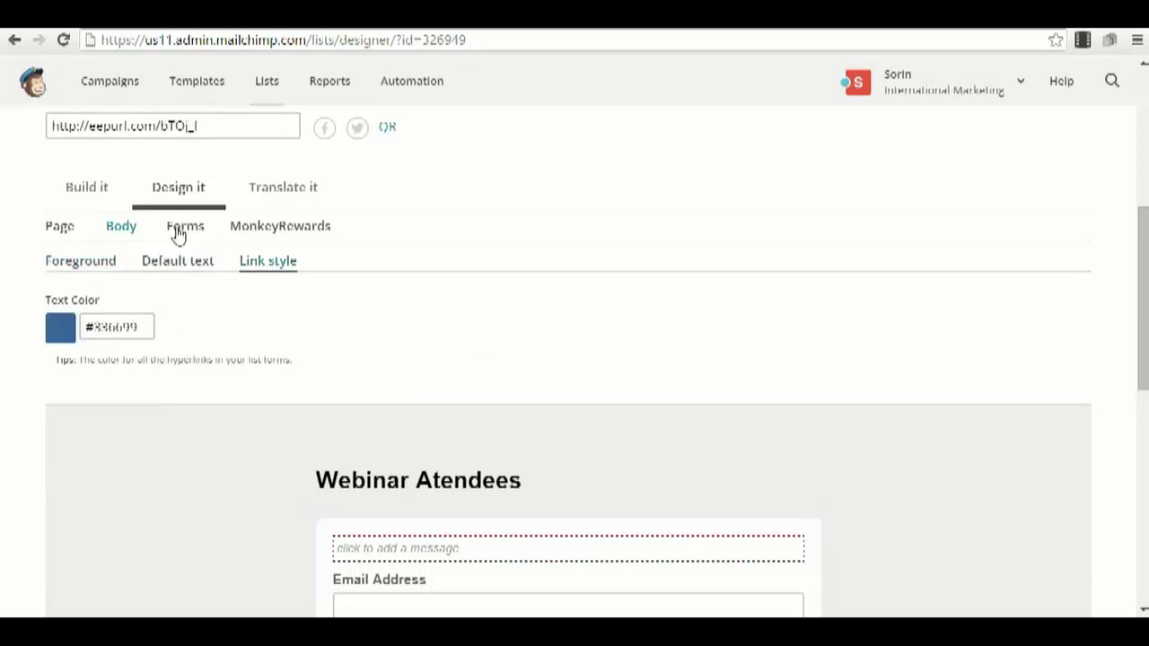
Review the form element design settings for hovered buttons and field labels, checking the labels in the preview.
{"action": "left_click", "coordinate": [180, 229]}
{"action": "left_click", "coordinate": [191, 267]}
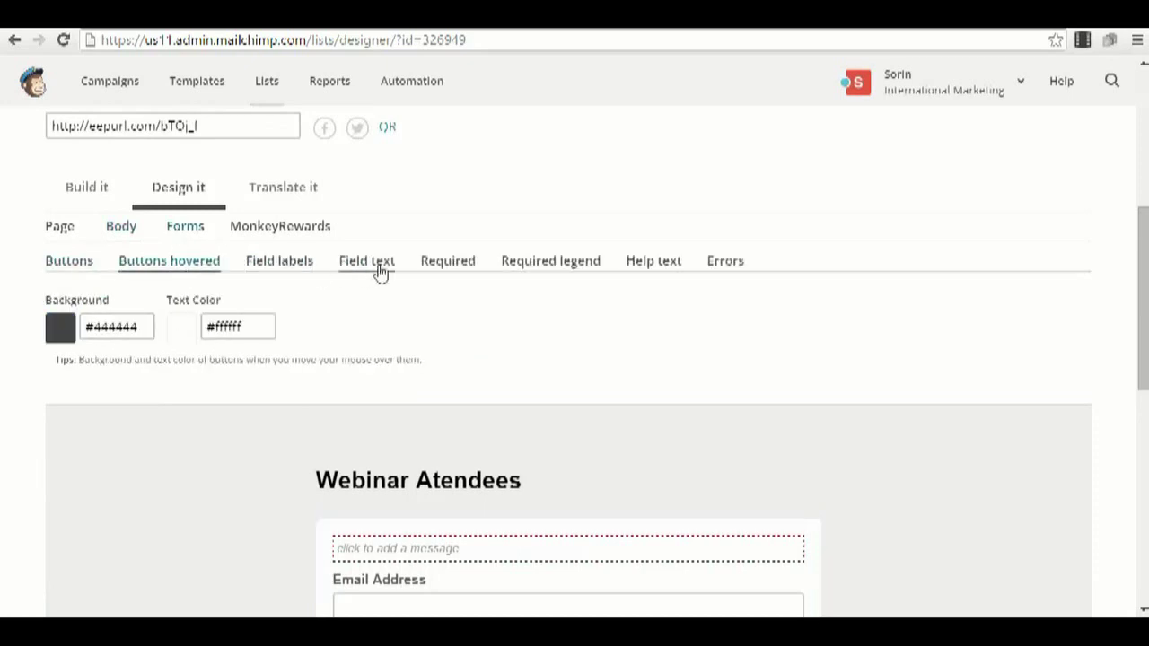
{"action": "left_click", "coordinate": [278, 262]}
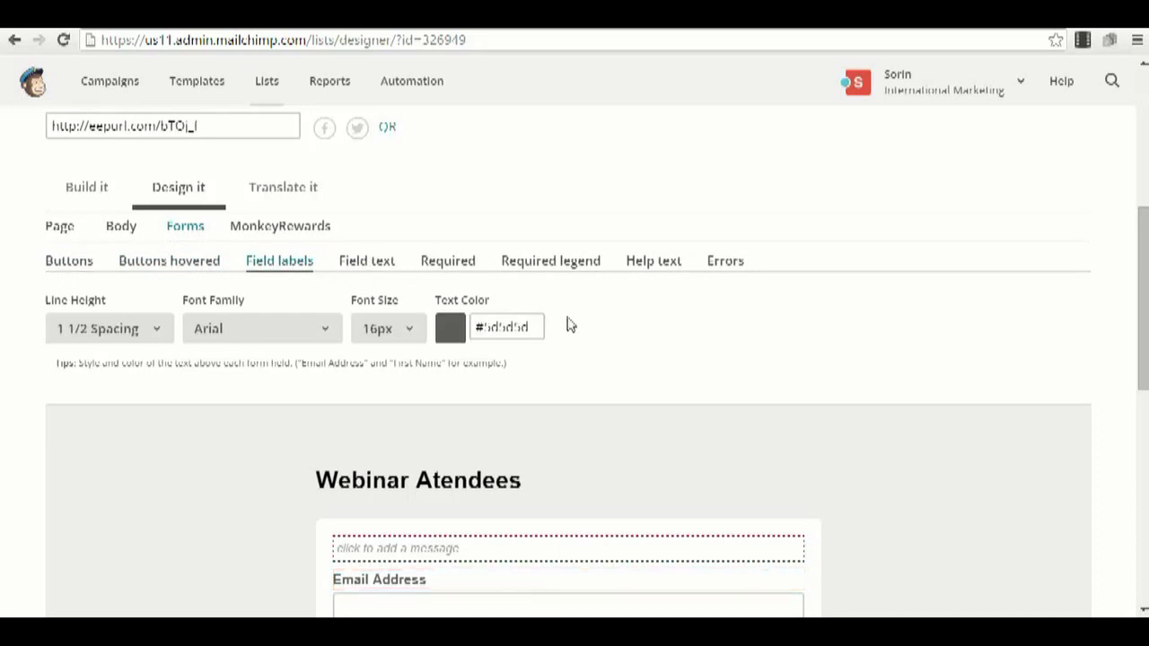
{"action": "scroll", "coordinate": [646, 377], "scroll_direction": "down", "scroll_amount": 2}
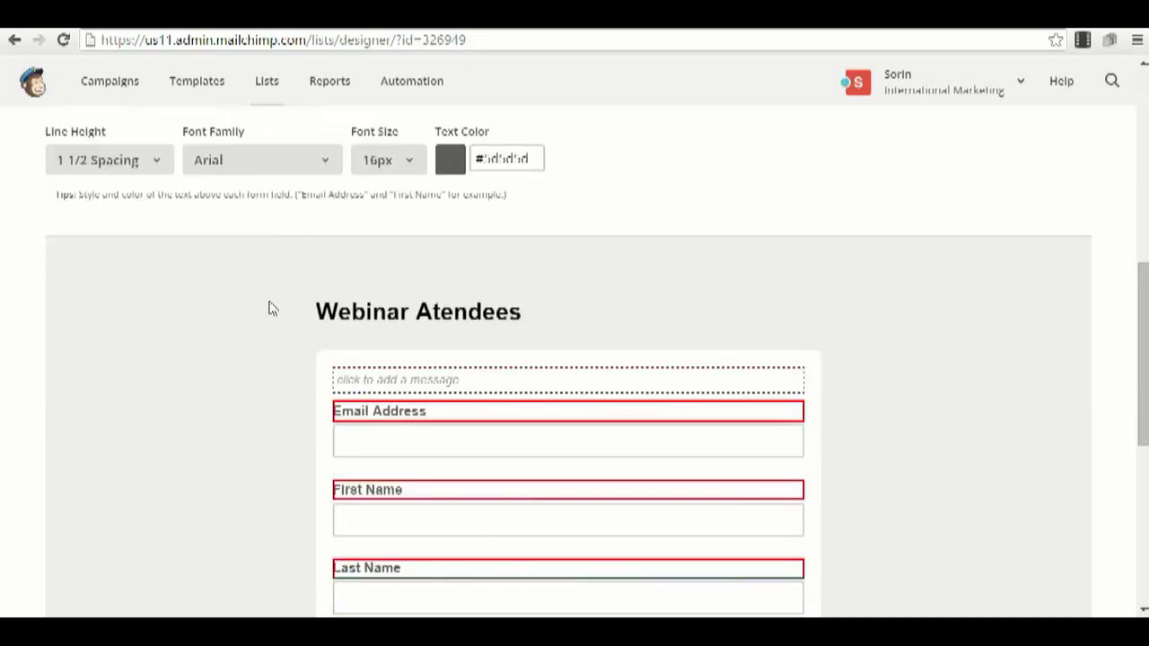
Compare the signup form's build and design views, and examine the design preview from its title down to the MailChimp badge.
{"action": "scroll", "coordinate": [270, 308], "scroll_direction": "up", "scroll_amount": 3}
{"action": "left_click", "coordinate": [52, 316]}
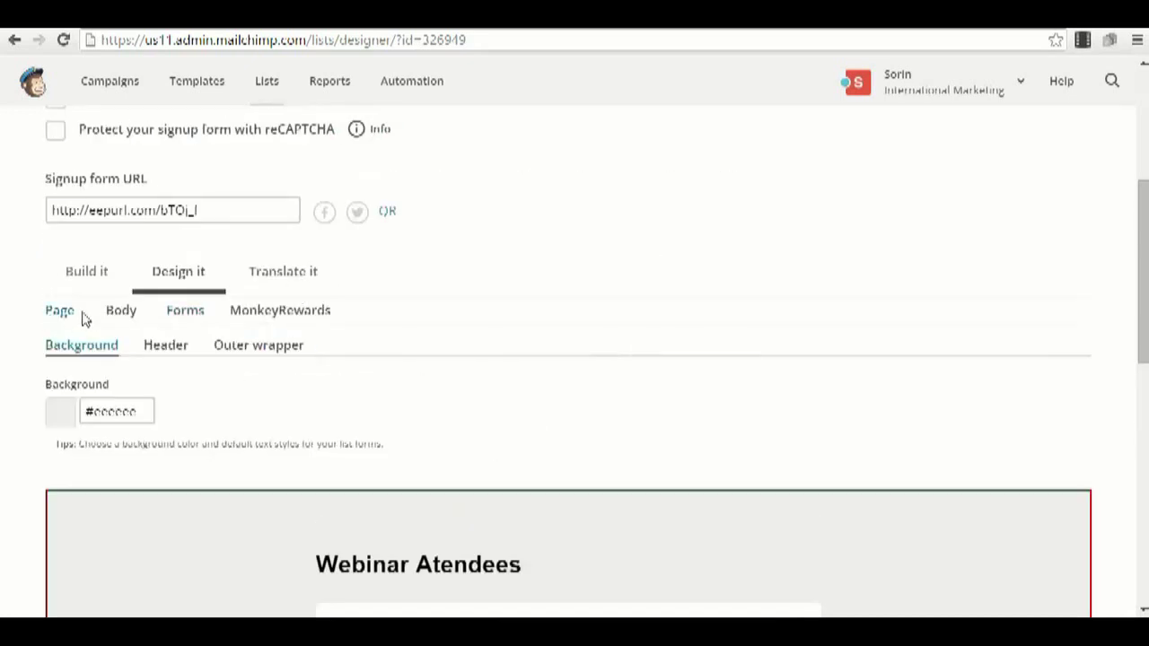
{"action": "left_click", "coordinate": [90, 282]}
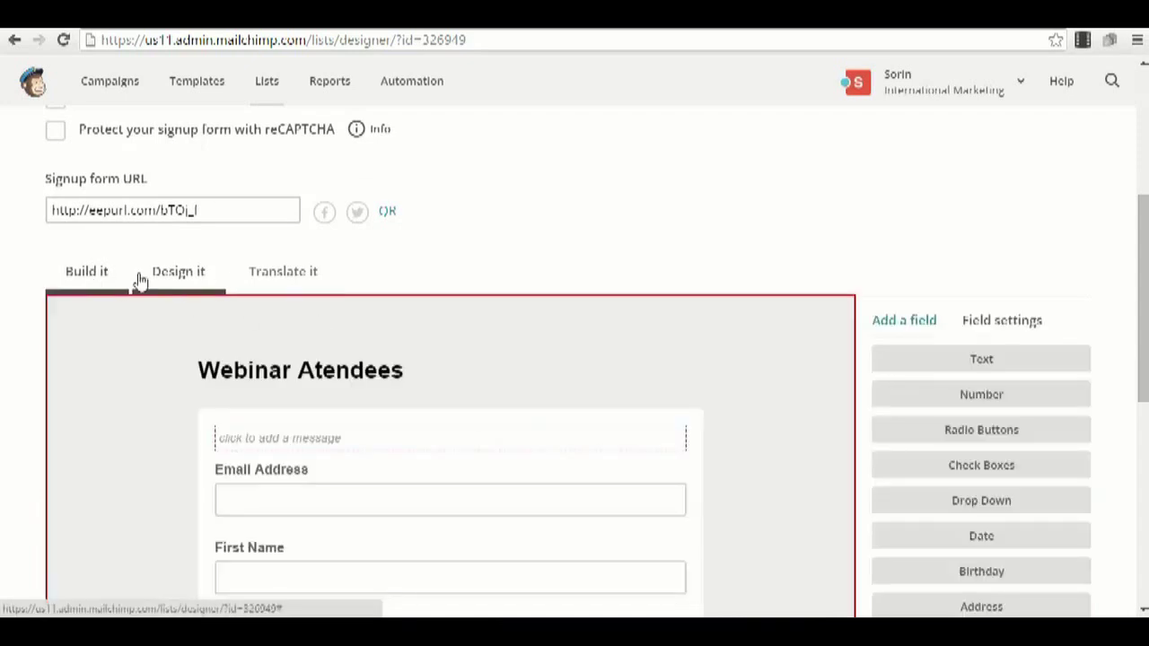
{"action": "left_click", "coordinate": [178, 274]}
{"action": "scroll", "coordinate": [503, 364], "scroll_direction": "down", "scroll_amount": 3}
{"action": "scroll", "coordinate": [572, 485], "scroll_direction": "down", "scroll_amount": 4}
{"action": "scroll", "coordinate": [576, 449], "scroll_direction": "up", "scroll_amount": 5}
{"action": "scroll", "coordinate": [577, 404], "scroll_direction": "down", "scroll_amount": 5}
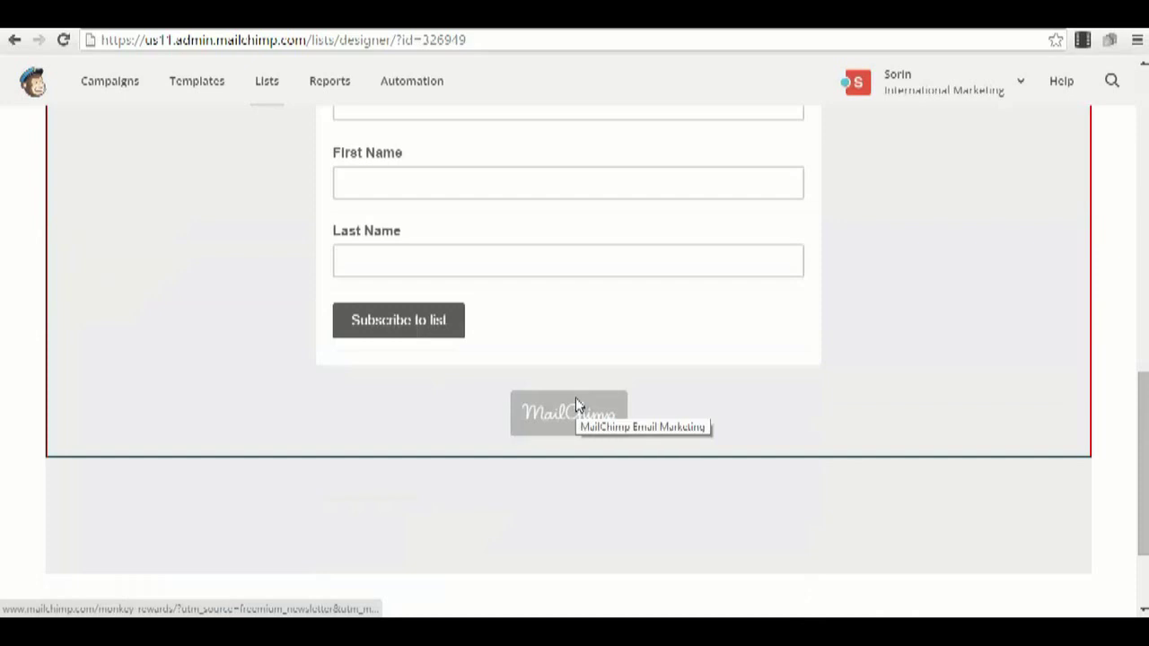
{"action": "scroll", "coordinate": [613, 387], "scroll_direction": "up", "scroll_amount": 5}
{"action": "scroll", "coordinate": [615, 387], "scroll_direction": "up", "scroll_amount": 5}
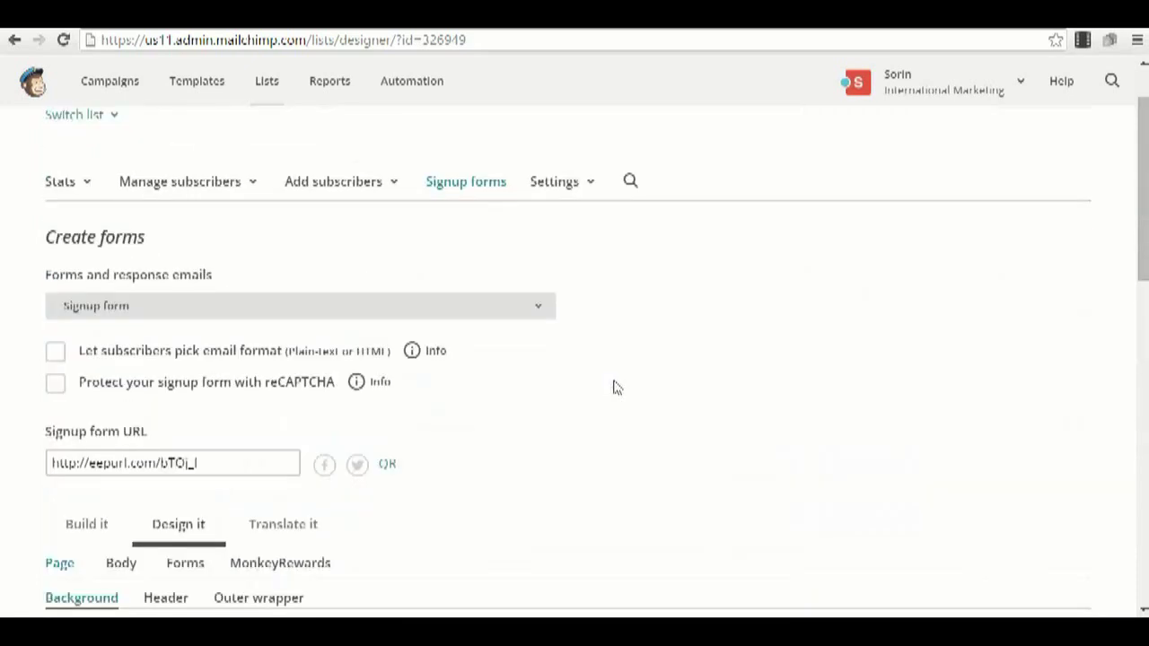
{"action": "scroll", "coordinate": [615, 387], "scroll_direction": "down", "scroll_amount": 4}
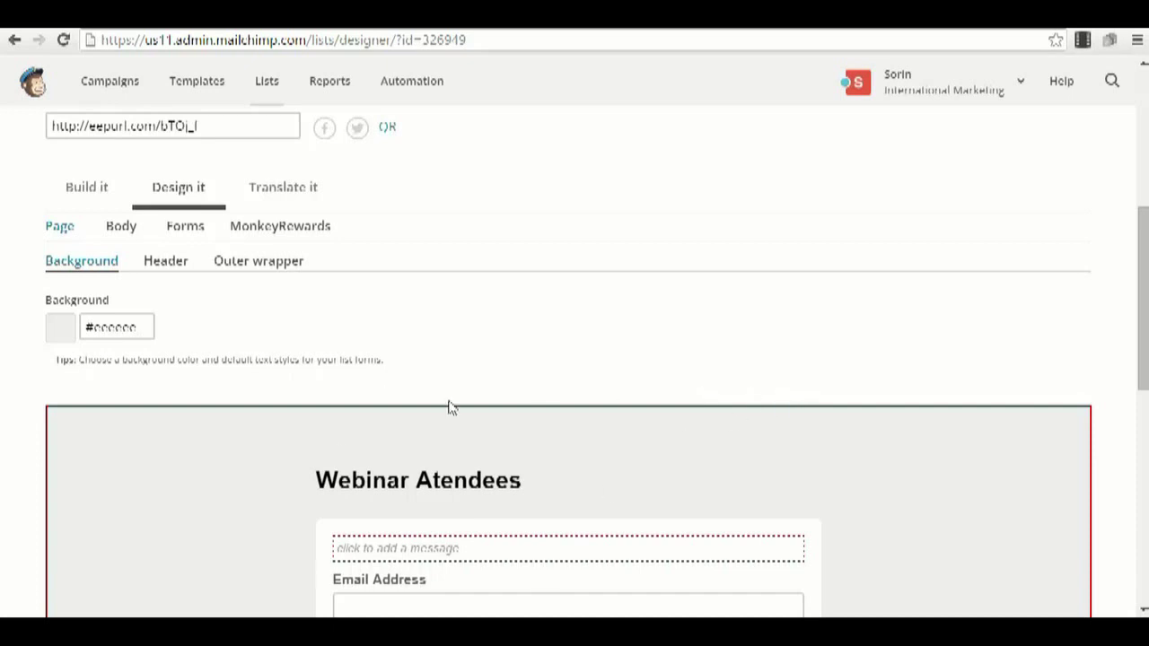
{"action": "scroll", "coordinate": [308, 302], "scroll_direction": "up", "scroll_amount": 2}
{"action": "scroll", "coordinate": [405, 412], "scroll_direction": "down", "scroll_amount": 4}
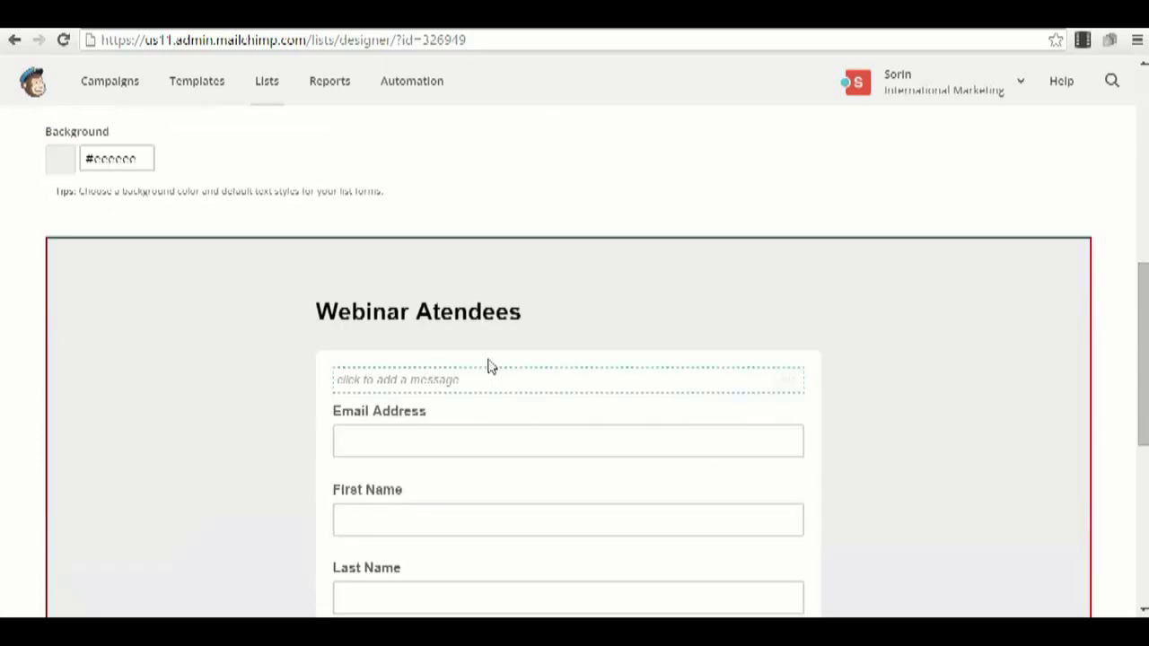
{"action": "scroll", "coordinate": [377, 437], "scroll_direction": "down", "scroll_amount": 3}
{"action": "scroll", "coordinate": [574, 442], "scroll_direction": "up", "scroll_amount": 10}
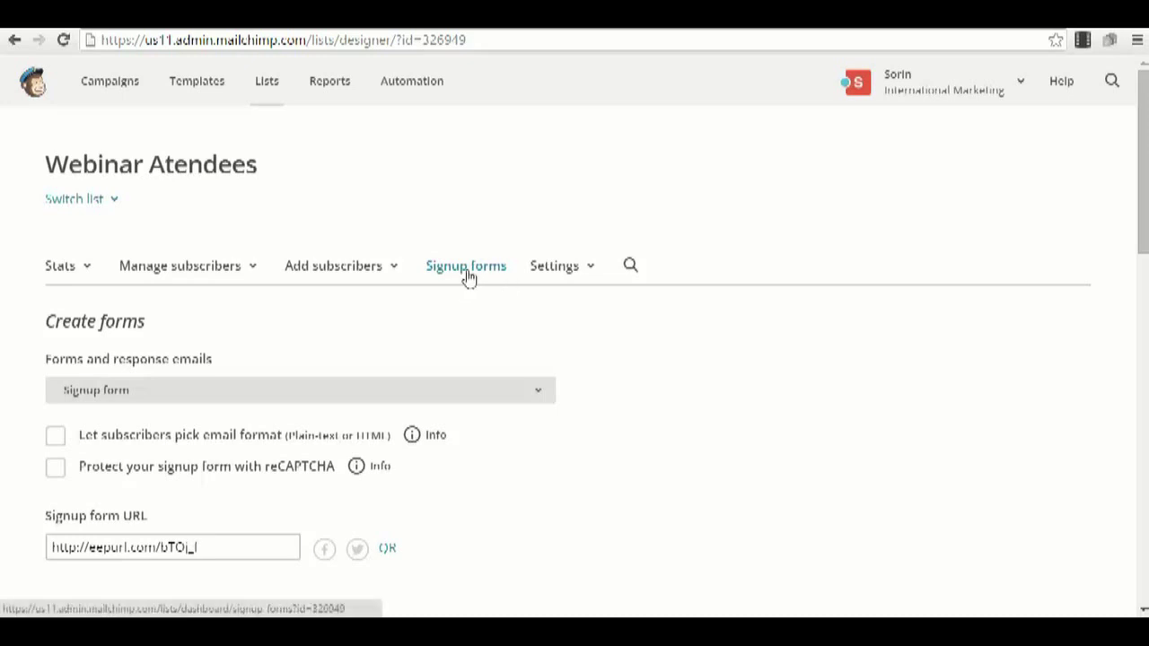
Examine the signup form's design page from the form options and signup URL down to the subscribe button in the preview.
{"action": "scroll", "coordinate": [397, 288], "scroll_direction": "down", "scroll_amount": 1}
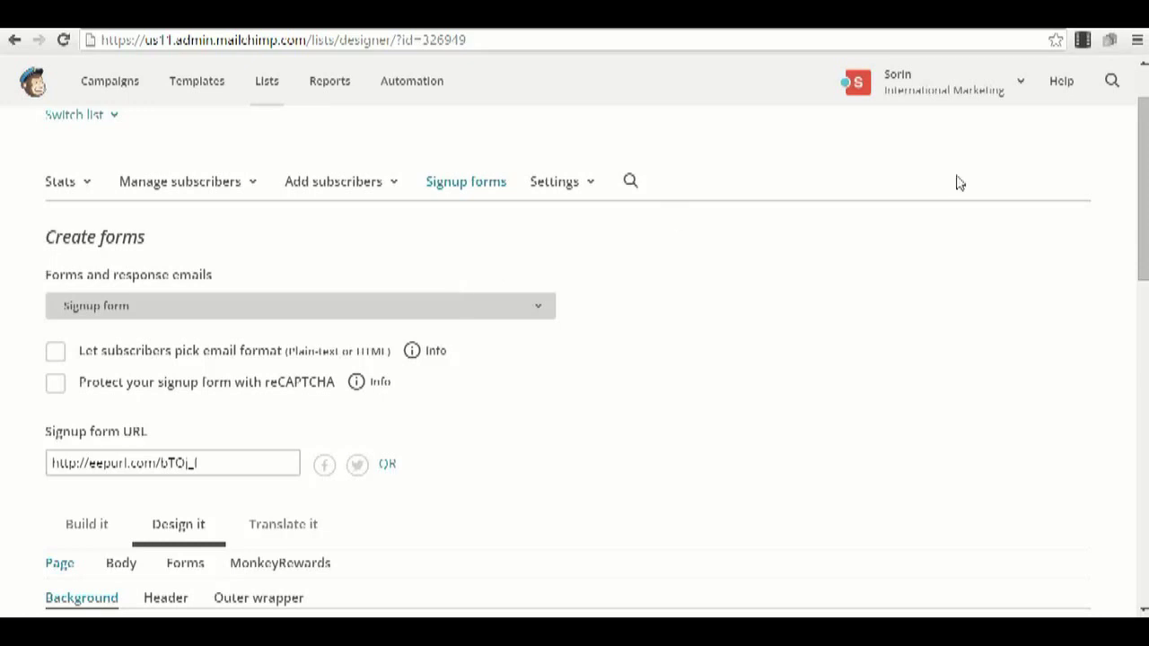
{"action": "scroll", "coordinate": [684, 367], "scroll_direction": "down", "scroll_amount": 15}
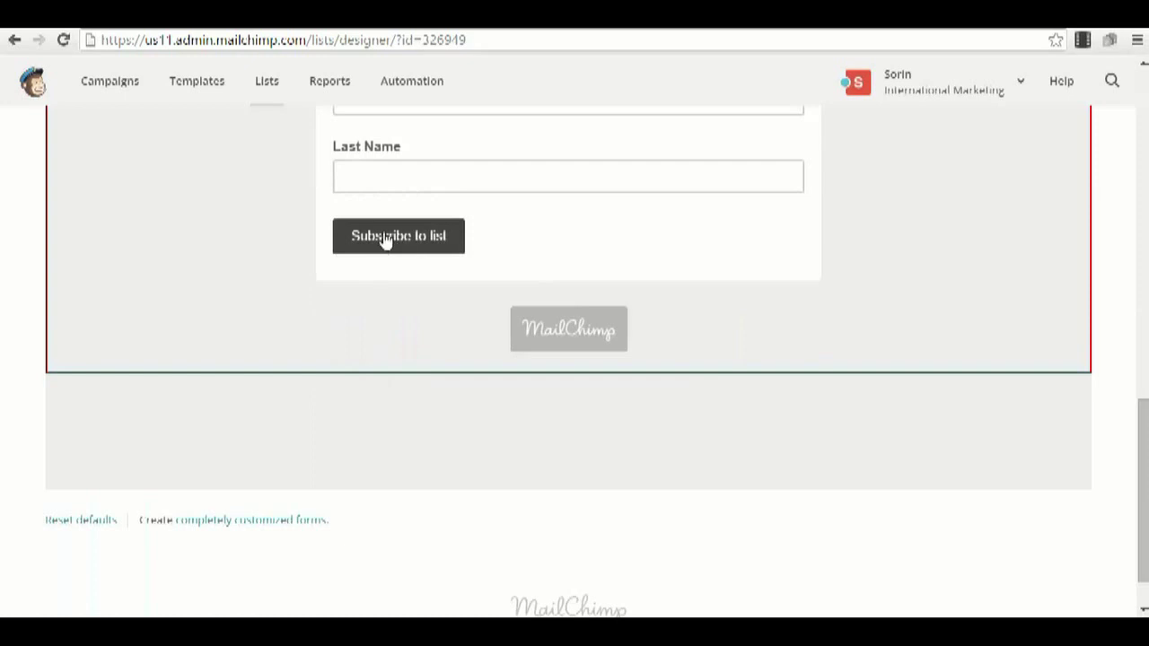
{"action": "scroll", "coordinate": [431, 343], "scroll_direction": "up", "scroll_amount": 5}
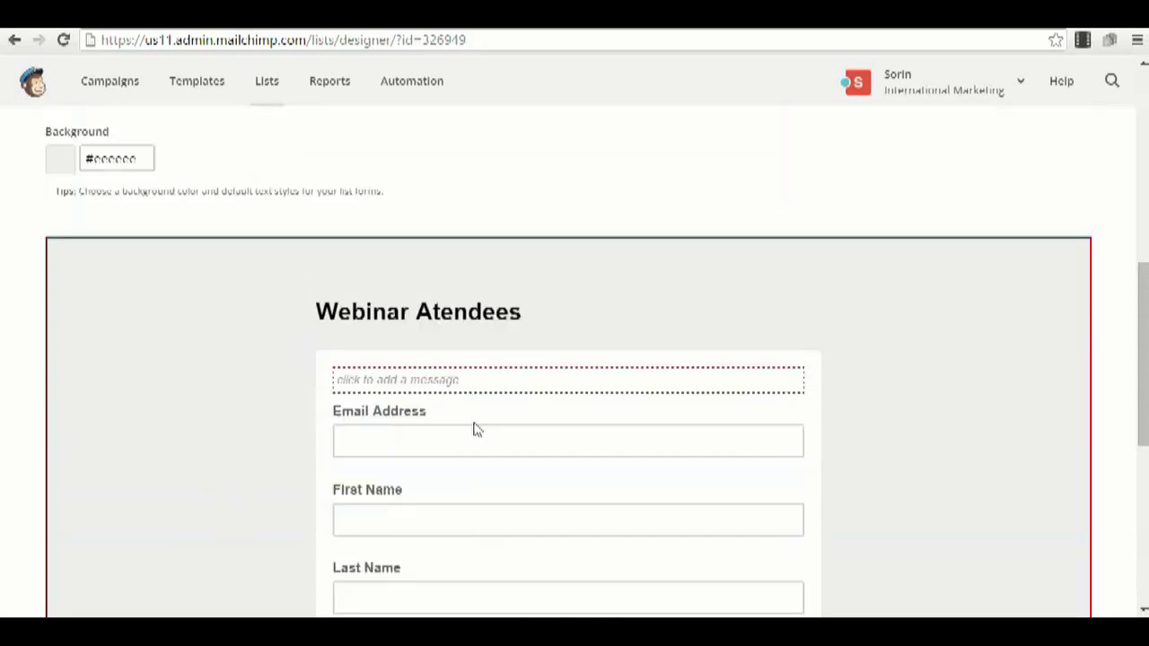
{"action": "scroll", "coordinate": [476, 429], "scroll_direction": "up", "scroll_amount": 1}
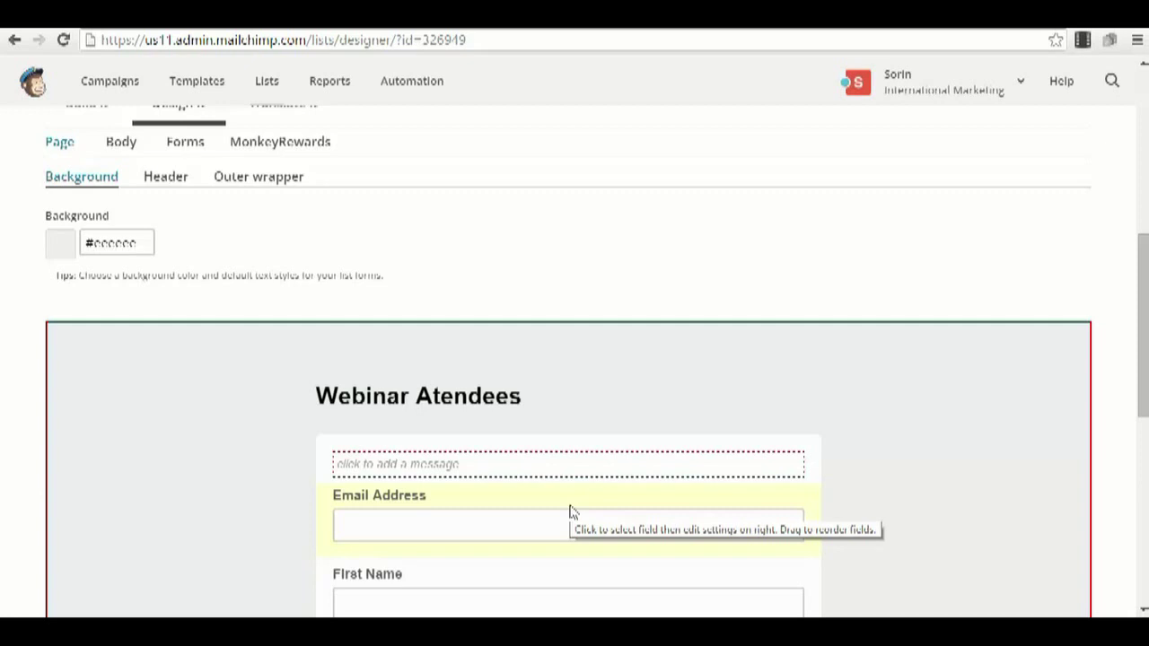
{"action": "scroll", "coordinate": [473, 391], "scroll_direction": "up", "scroll_amount": 6}
{"action": "scroll", "coordinate": [475, 404], "scroll_direction": "down", "scroll_amount": 3}
{"action": "scroll", "coordinate": [474, 411], "scroll_direction": "up", "scroll_amount": 3}
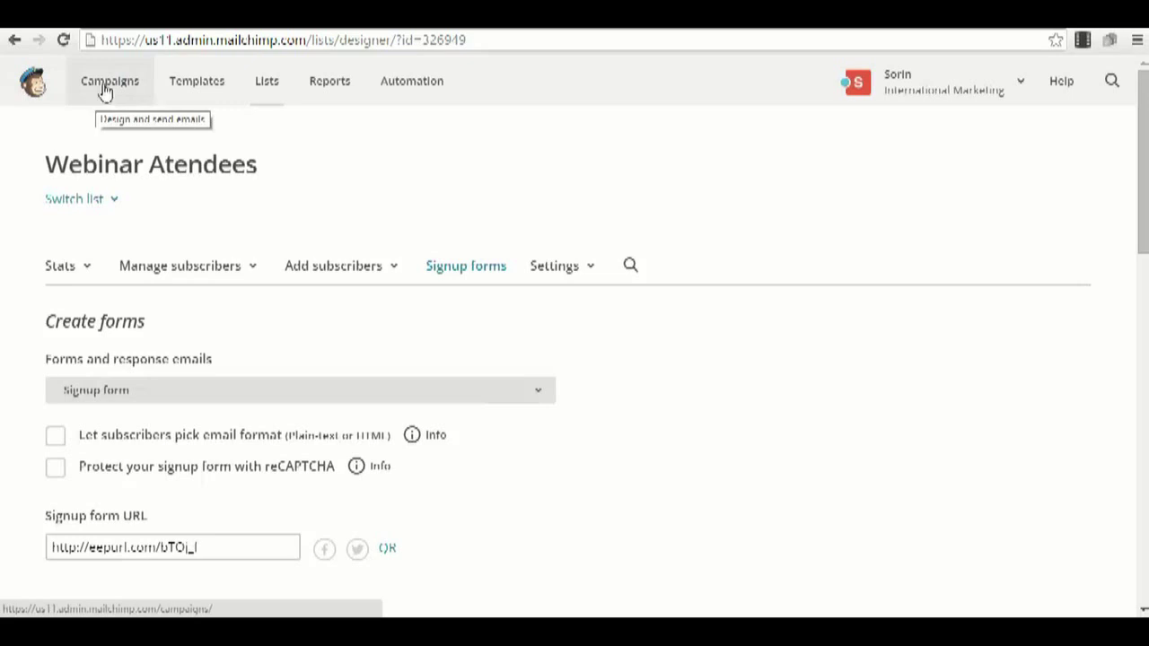
{"action": "scroll", "coordinate": [364, 319], "scroll_direction": "down", "scroll_amount": 3}
{"action": "scroll", "coordinate": [225, 159], "scroll_direction": "down", "scroll_amount": 10}
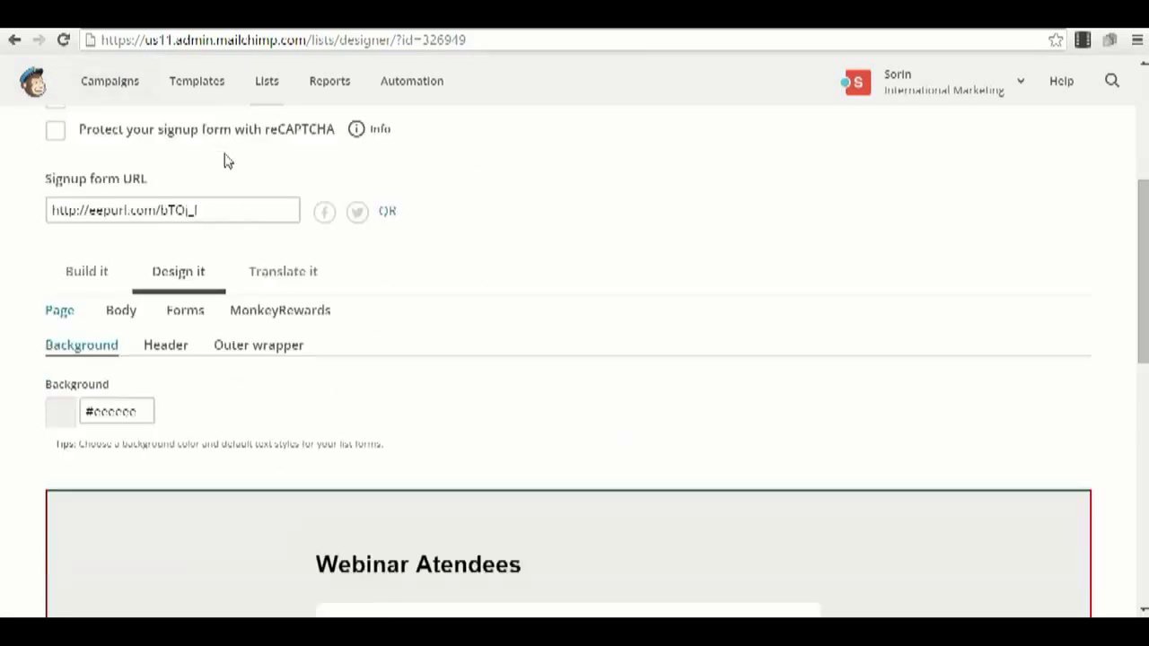
{"action": "scroll", "coordinate": [281, 344], "scroll_direction": "up", "scroll_amount": 2}
{"action": "scroll", "coordinate": [281, 344], "scroll_direction": "up", "scroll_amount": 10}
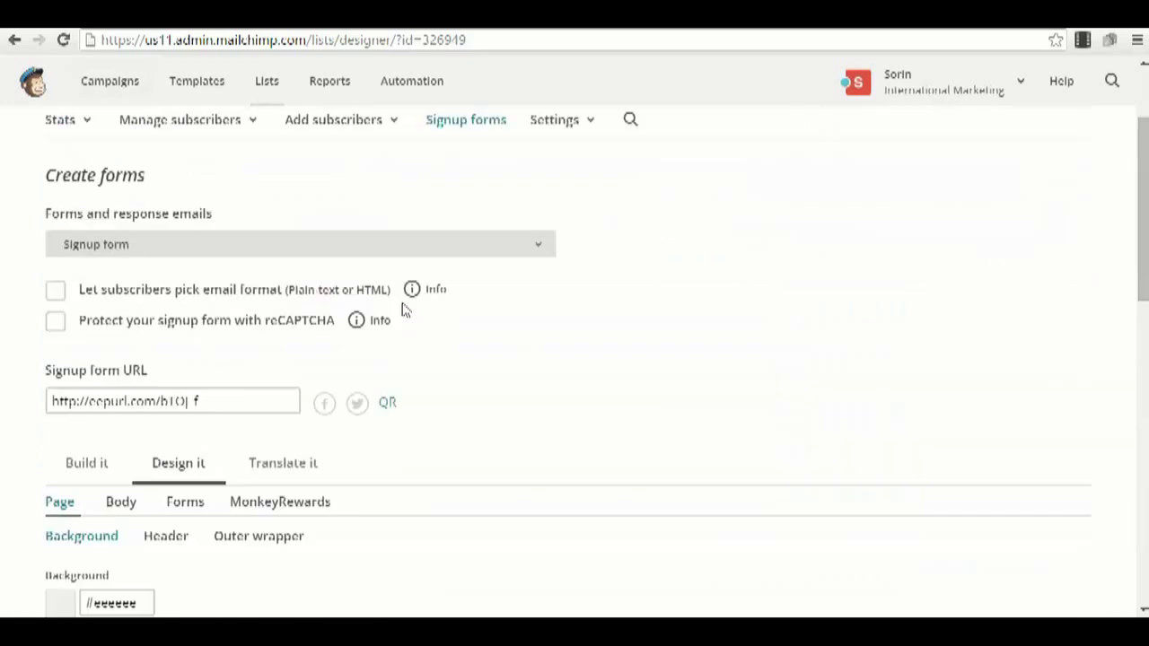
{"action": "scroll", "coordinate": [188, 329], "scroll_direction": "down", "scroll_amount": 10}
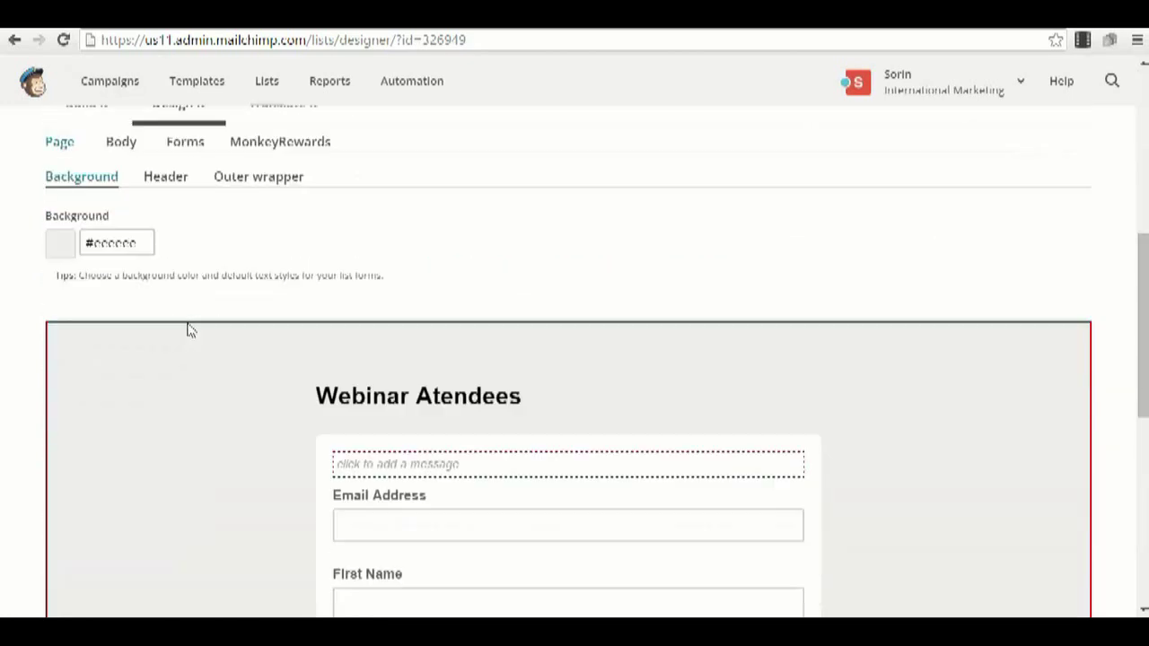
{"action": "scroll", "coordinate": [182, 385], "scroll_direction": "up", "scroll_amount": 7}
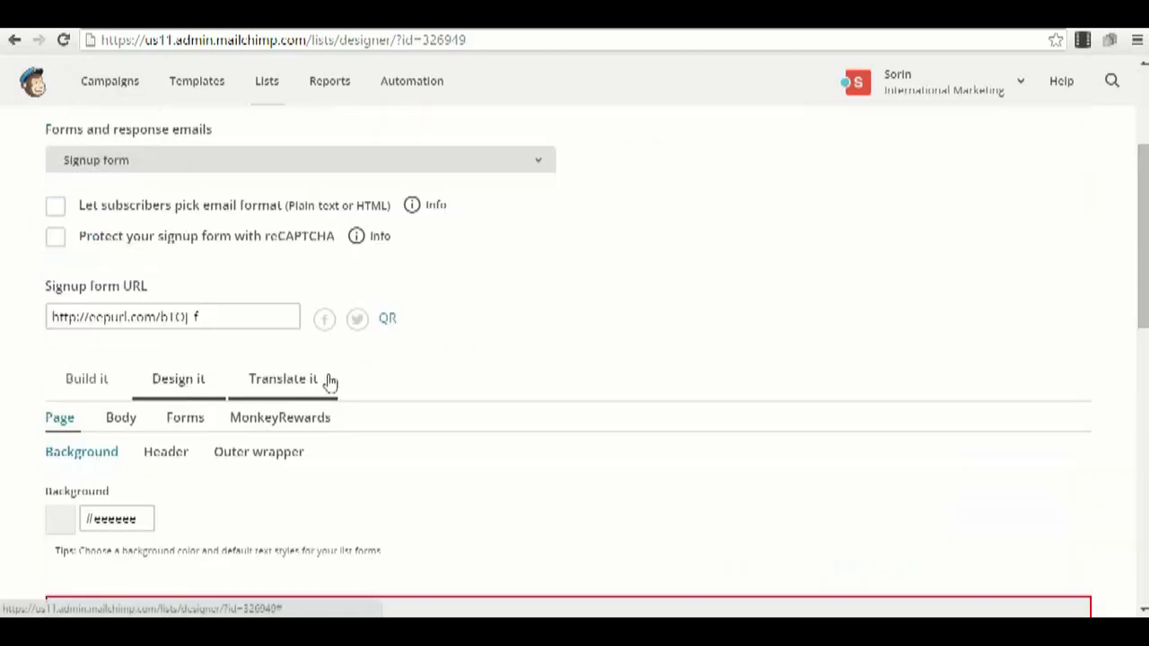
Switch the signup form to its build view and look over the form and its available fields.
{"action": "left_click", "coordinate": [94, 381]}
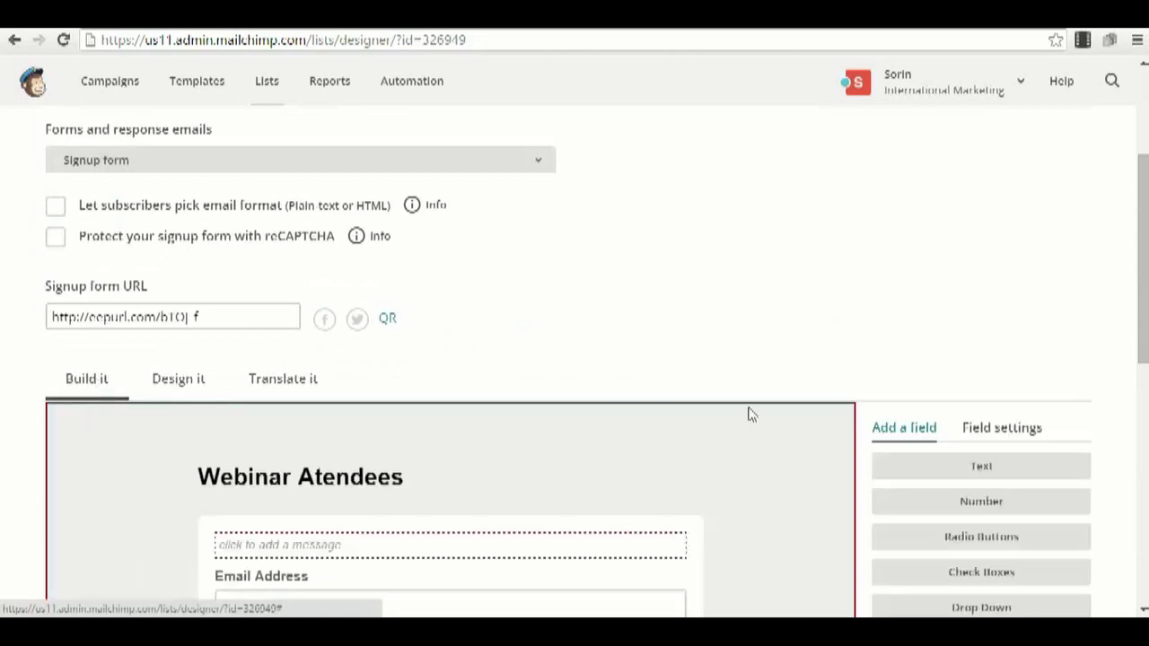
{"action": "scroll", "coordinate": [749, 411], "scroll_direction": "down", "scroll_amount": 10}
{"action": "scroll", "coordinate": [774, 415], "scroll_direction": "up", "scroll_amount": 11}
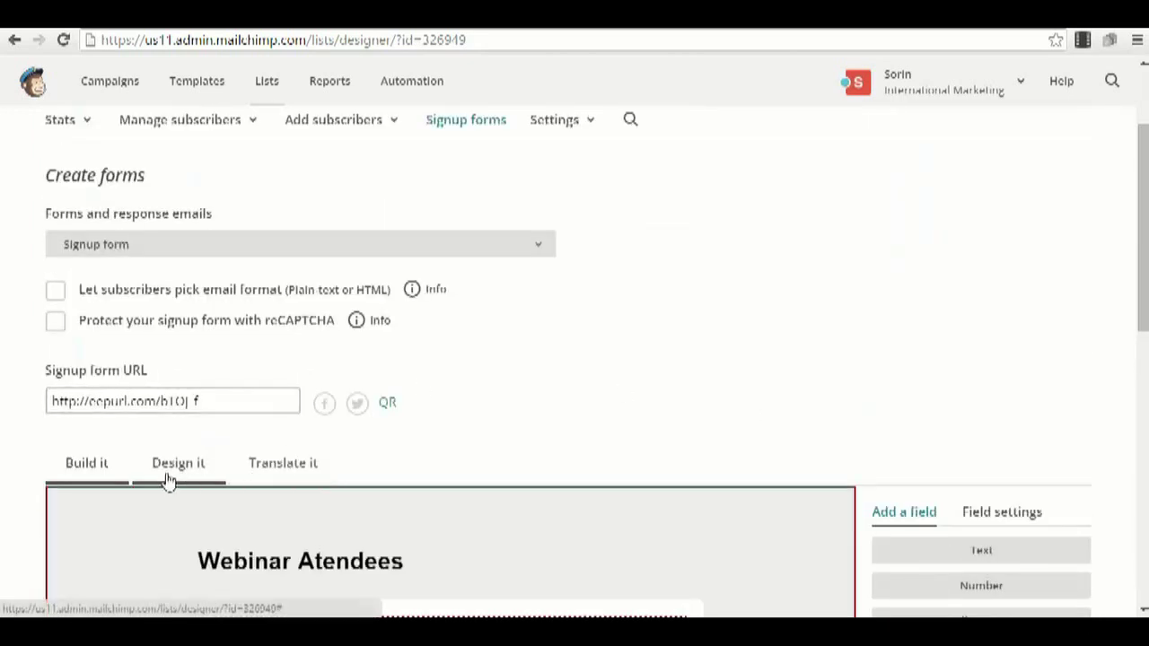
{"action": "scroll", "coordinate": [167, 480], "scroll_direction": "up", "scroll_amount": 2}
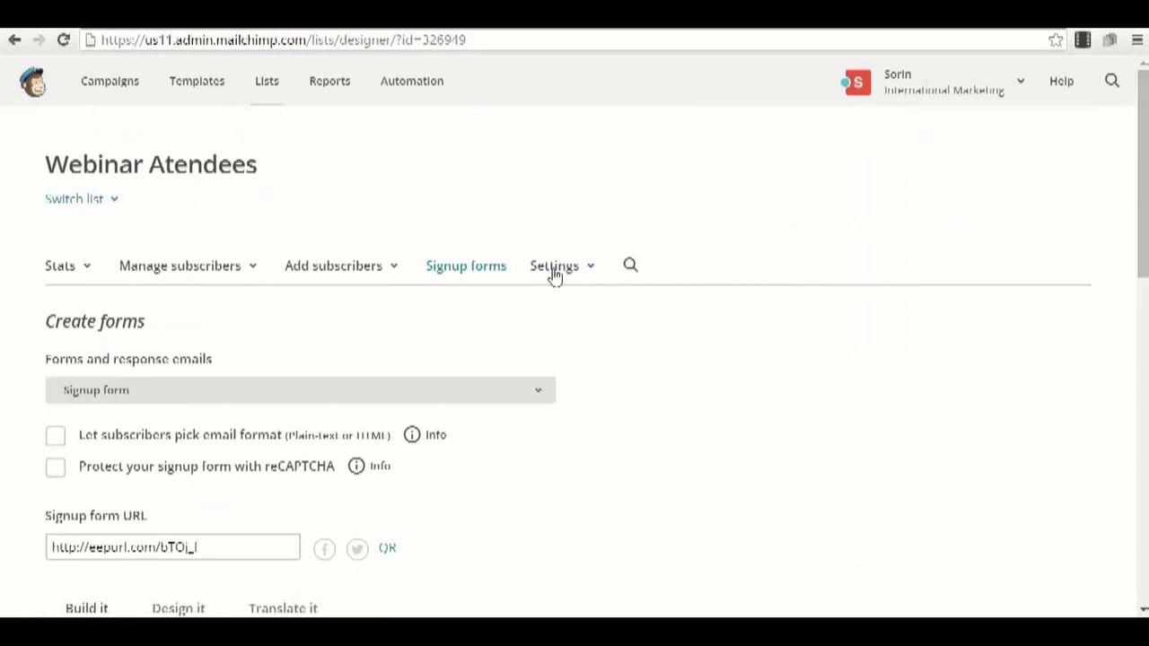
Open the Confirmation "thank you" page and review its redirect URL option, confirmation message and buttons.
{"action": "left_click", "coordinate": [173, 391]}
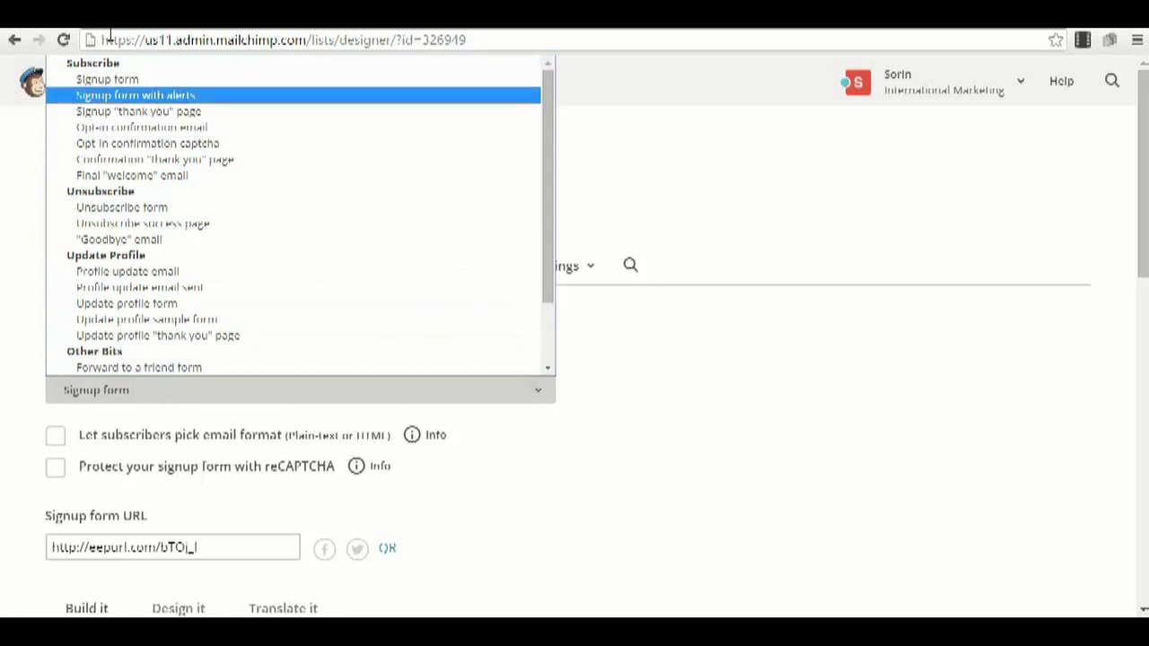
{"action": "left_click", "coordinate": [212, 160]}
{"action": "scroll", "coordinate": [401, 389], "scroll_direction": "down", "scroll_amount": 4}
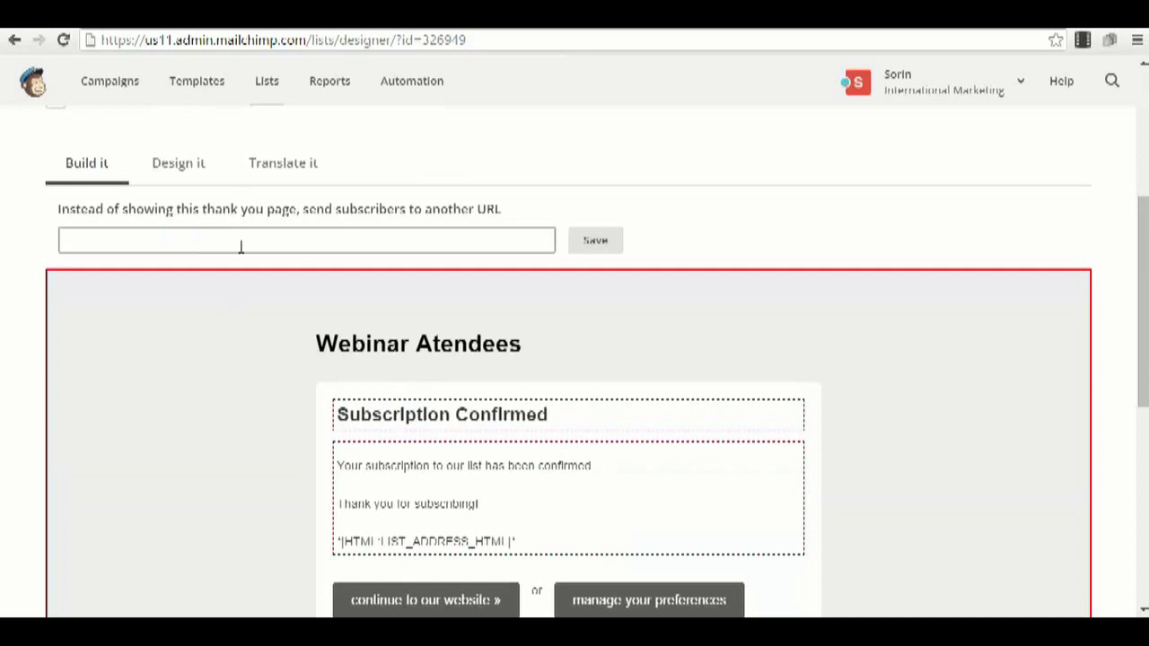
{"action": "scroll", "coordinate": [363, 260], "scroll_direction": "down", "scroll_amount": 2}
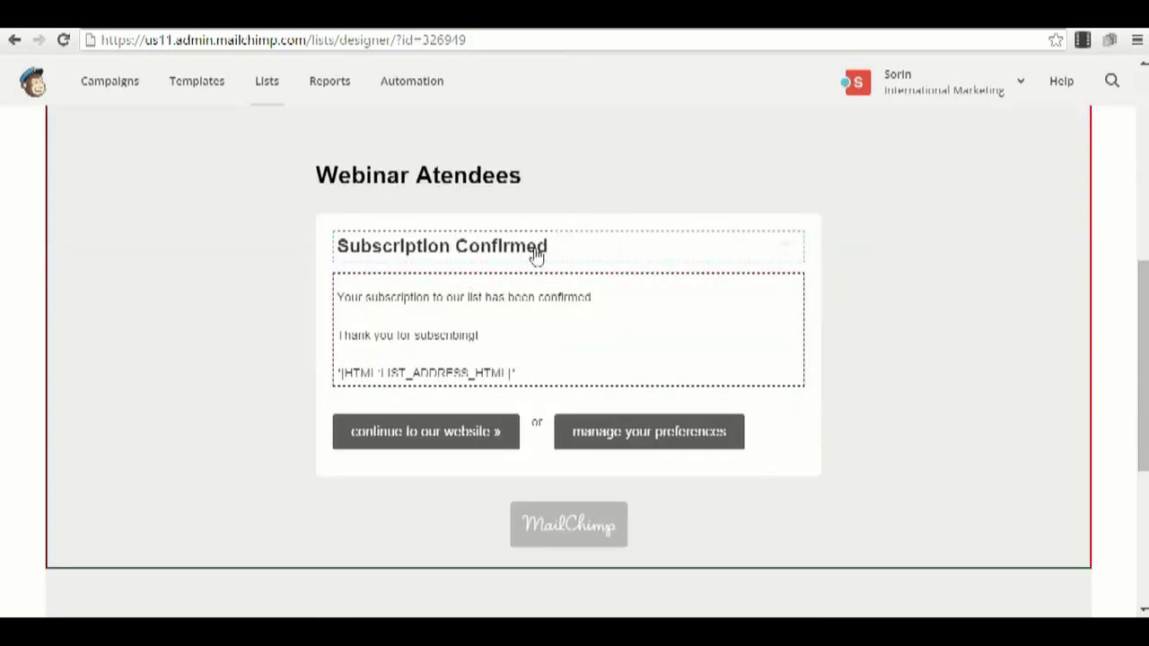
{"action": "scroll", "coordinate": [409, 285], "scroll_direction": "up", "scroll_amount": 2}
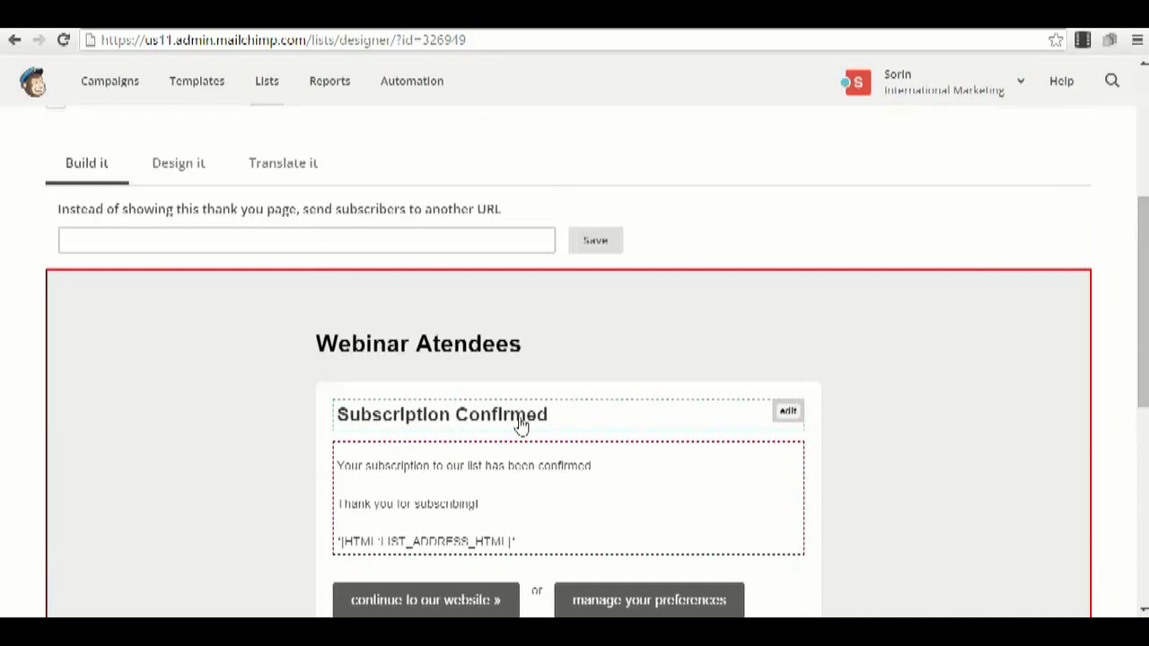
{"action": "scroll", "coordinate": [521, 426], "scroll_direction": "down", "scroll_amount": 3}
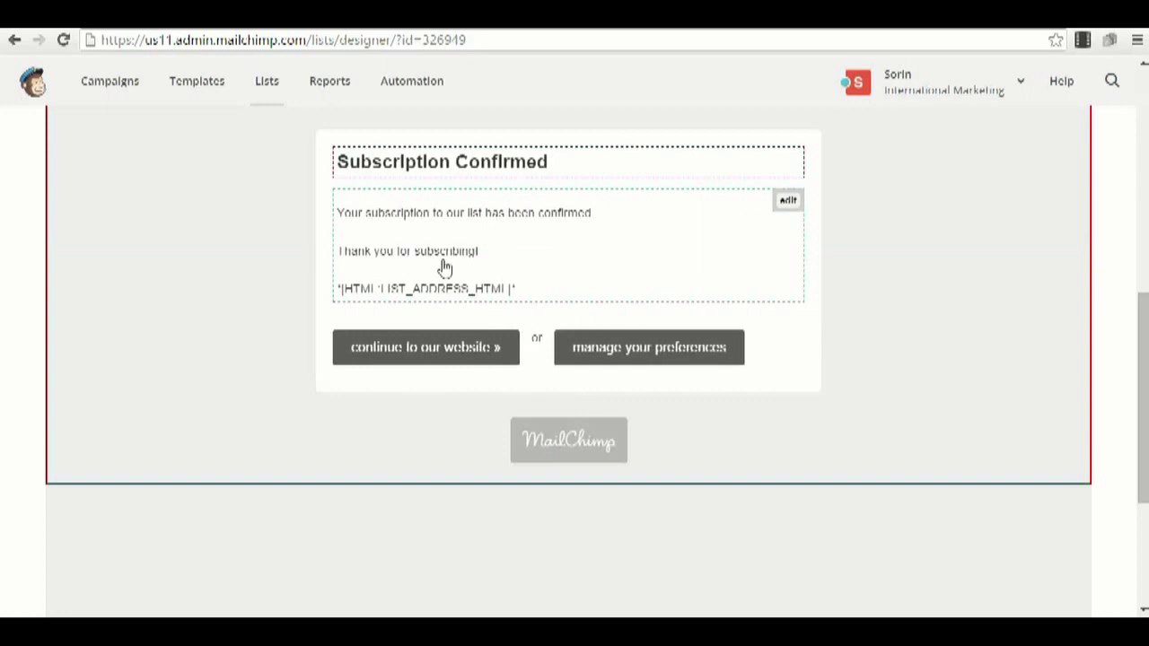
{"action": "scroll", "coordinate": [445, 267], "scroll_direction": "up", "scroll_amount": 1}
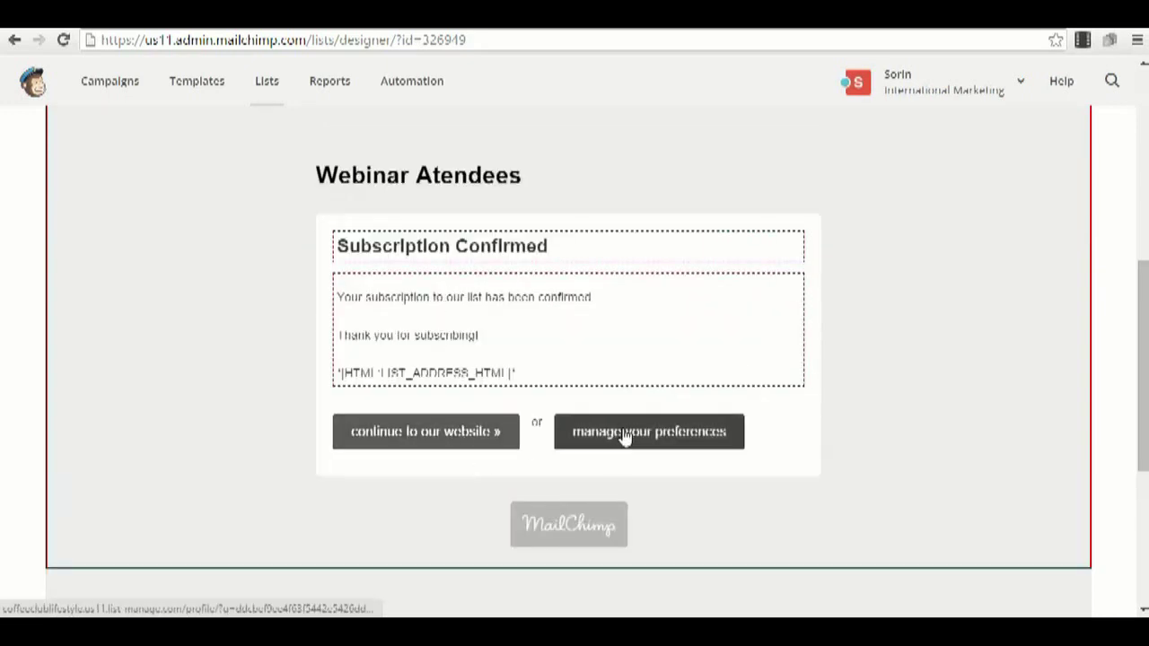
Open the Opt-in confirmation email and review its sender, subject and message content.
{"action": "scroll", "coordinate": [610, 415], "scroll_direction": "up", "scroll_amount": 4}
{"action": "scroll", "coordinate": [269, 350], "scroll_direction": "up", "scroll_amount": 1}
{"action": "left_click", "coordinate": [231, 307]}
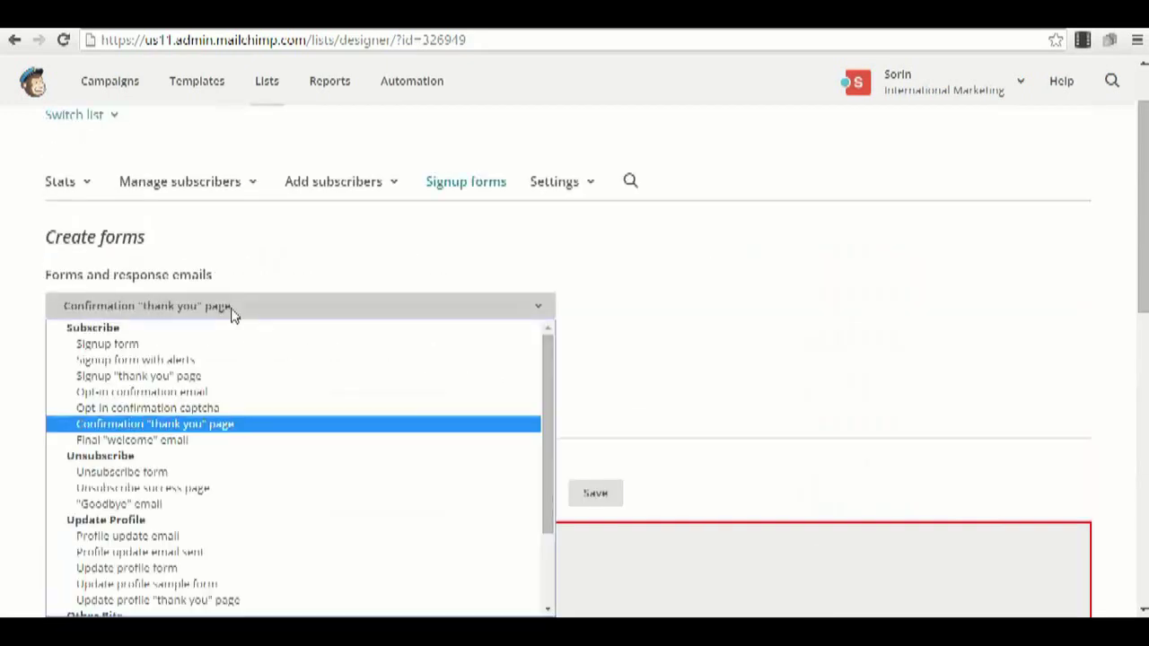
{"action": "left_click", "coordinate": [211, 395]}
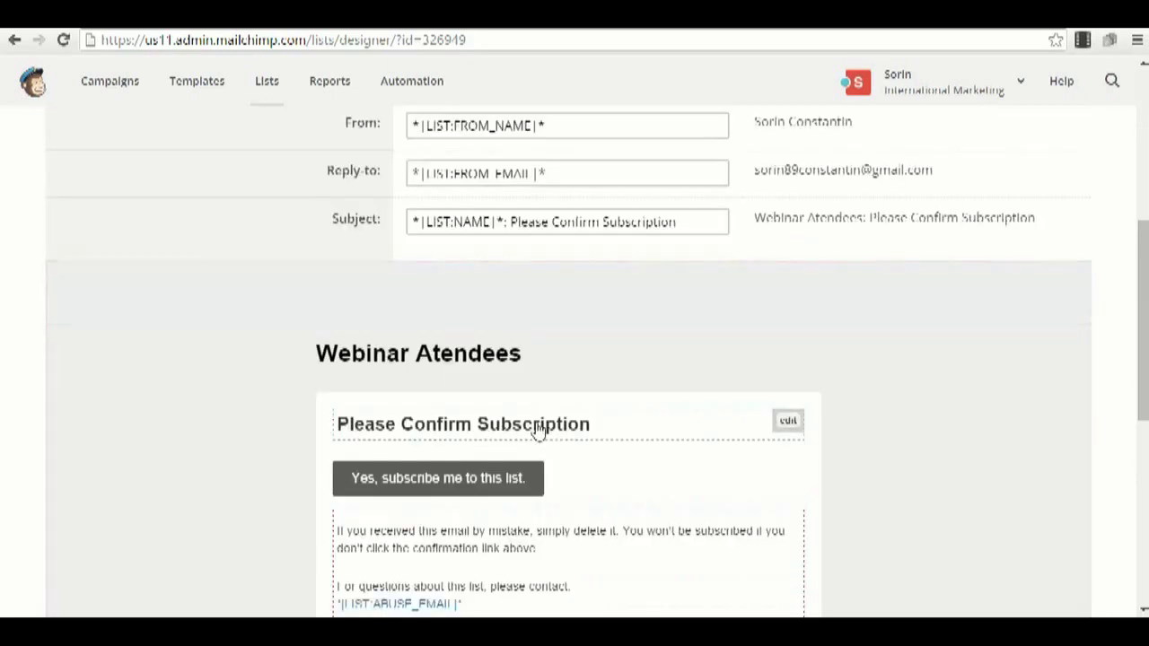
{"action": "scroll", "coordinate": [537, 431], "scroll_direction": "down", "scroll_amount": 2}
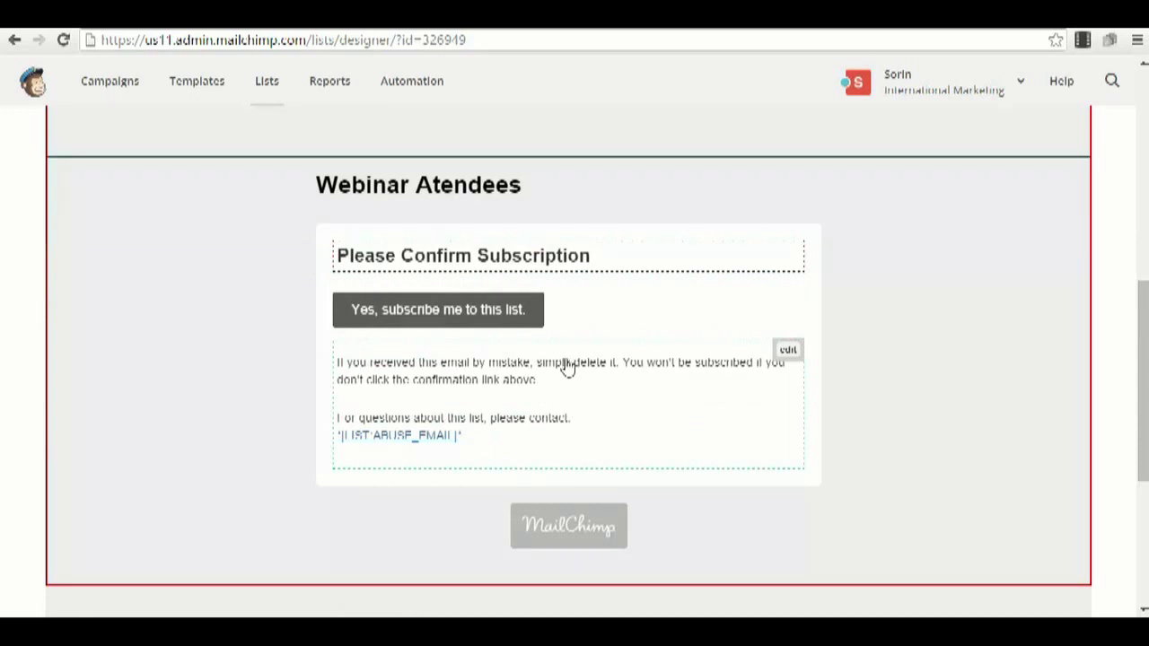
{"action": "scroll", "coordinate": [566, 366], "scroll_direction": "up", "scroll_amount": 1}
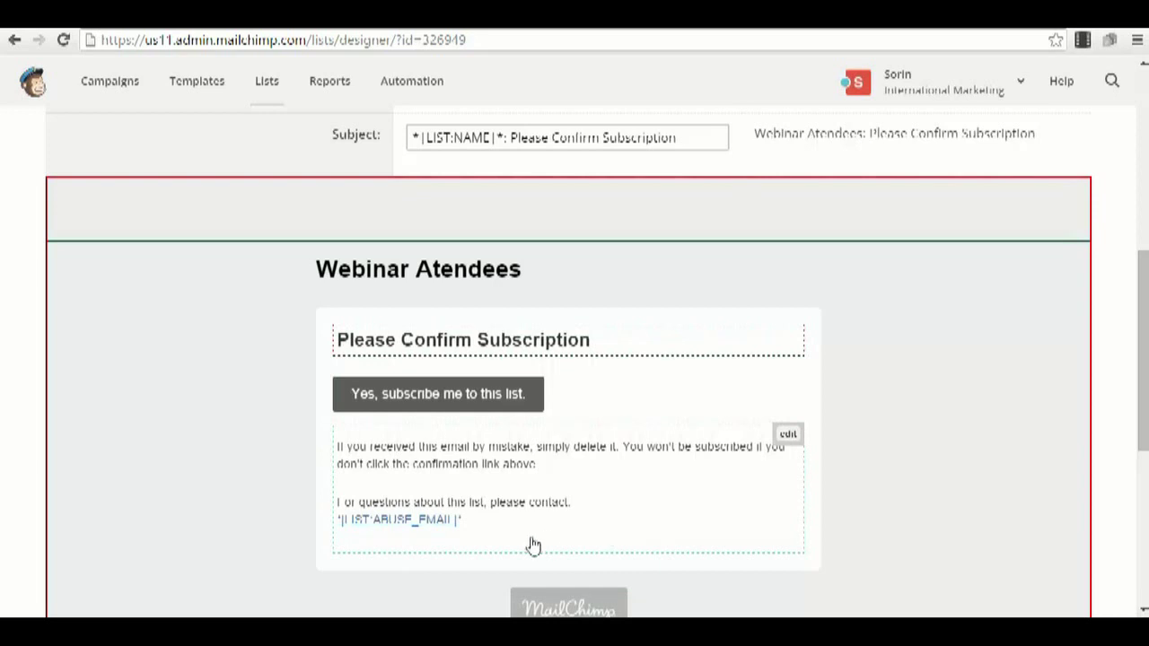
{"action": "scroll", "coordinate": [493, 482], "scroll_direction": "up", "scroll_amount": 6}
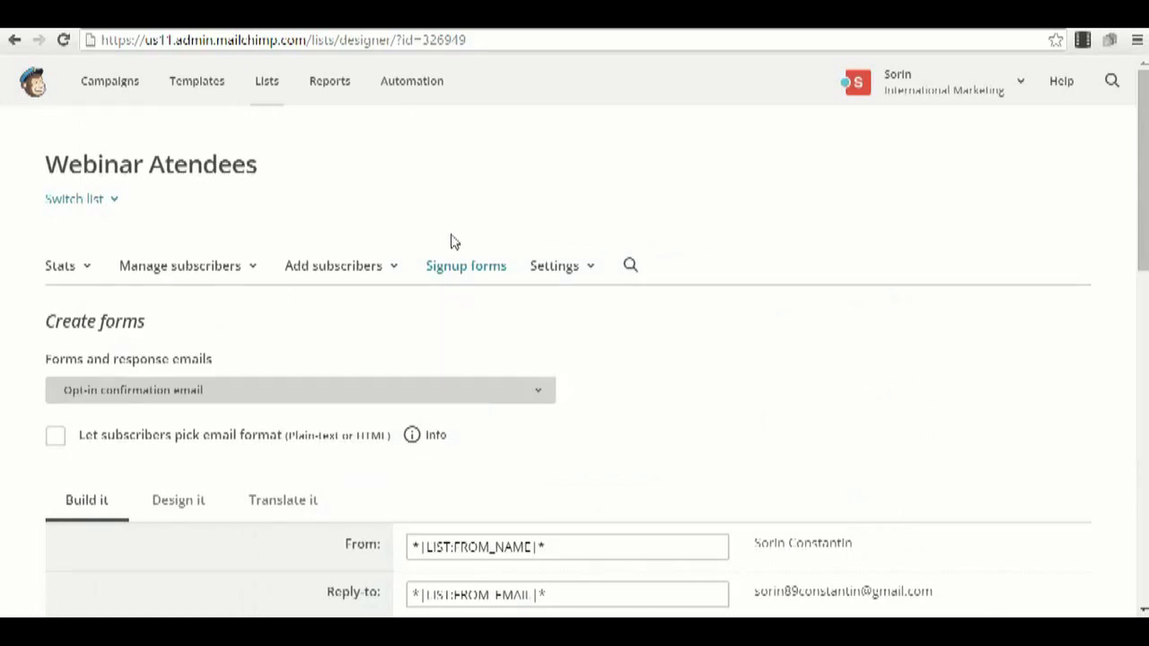
Open the Automation page and read the description of when automated emails are triggered.
{"action": "left_click", "coordinate": [392, 102]}
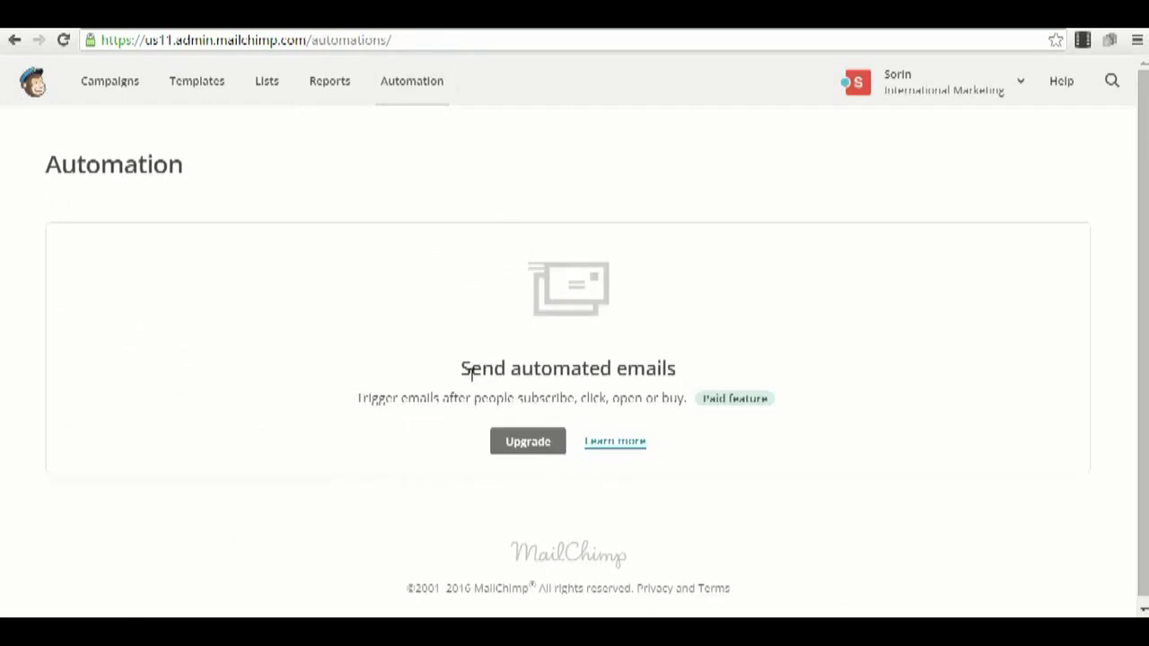
{"action": "left_click_drag", "start_coordinate": [356, 398], "coordinate": [795, 397]}
{"action": "left_click", "coordinate": [743, 275]}
Create a regular campaign addressed to the entire Webinar Atendees list, and leave the campaign builder.
{"action": "left_click", "coordinate": [104, 82]}
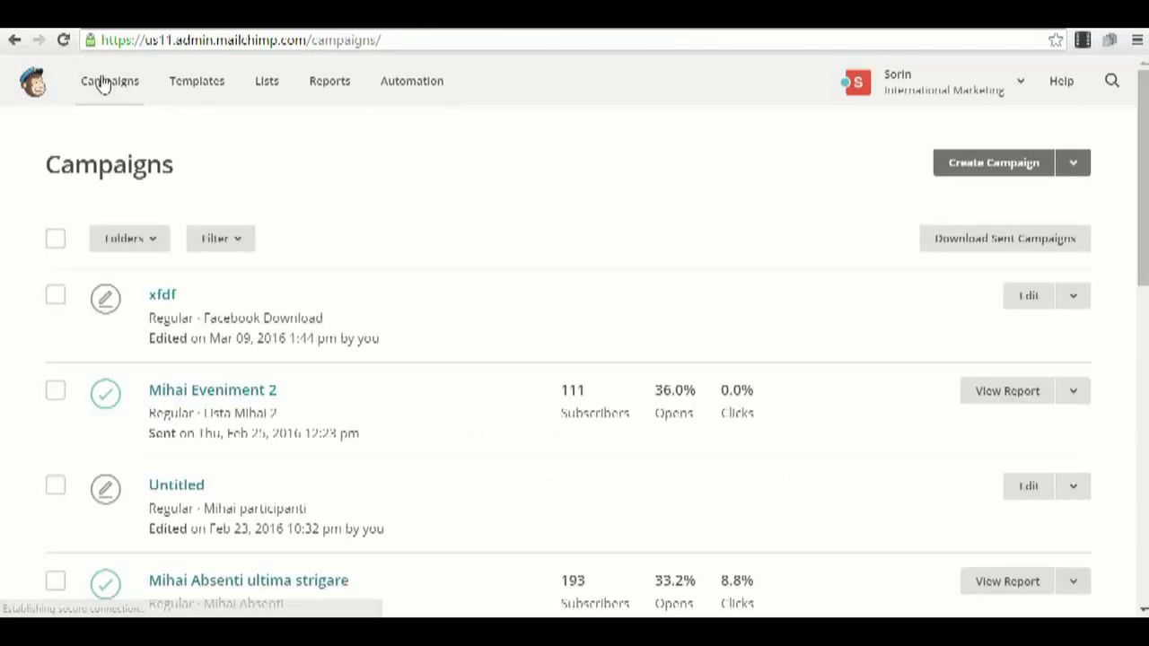
{"action": "left_click", "coordinate": [969, 173]}
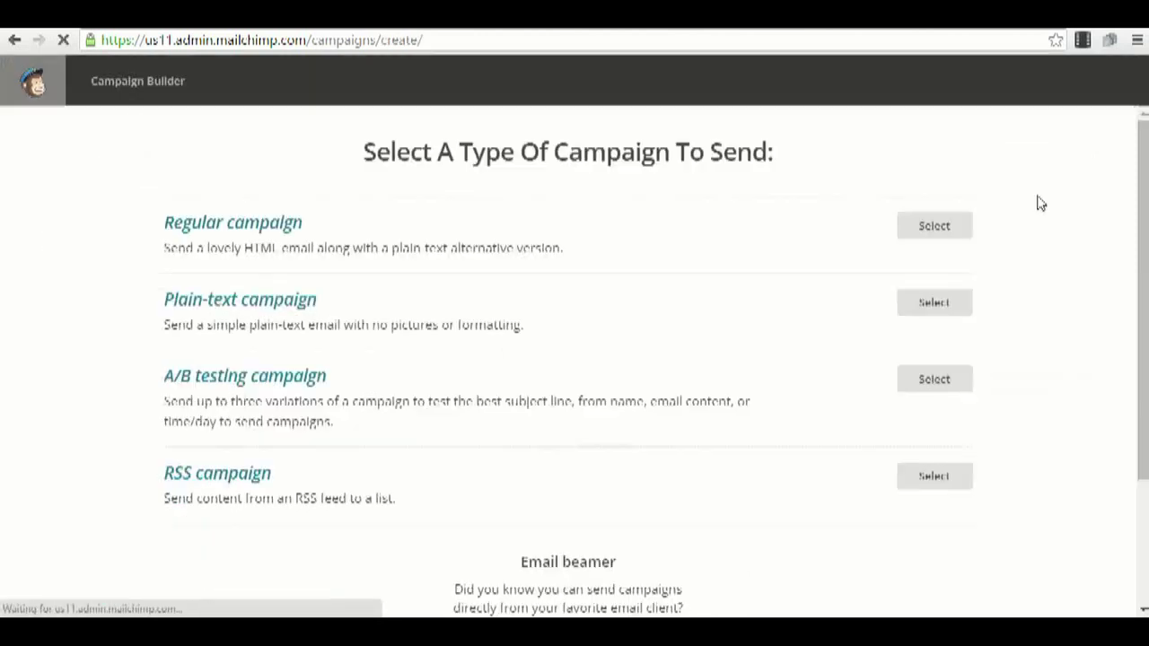
{"action": "left_click", "coordinate": [933, 230]}
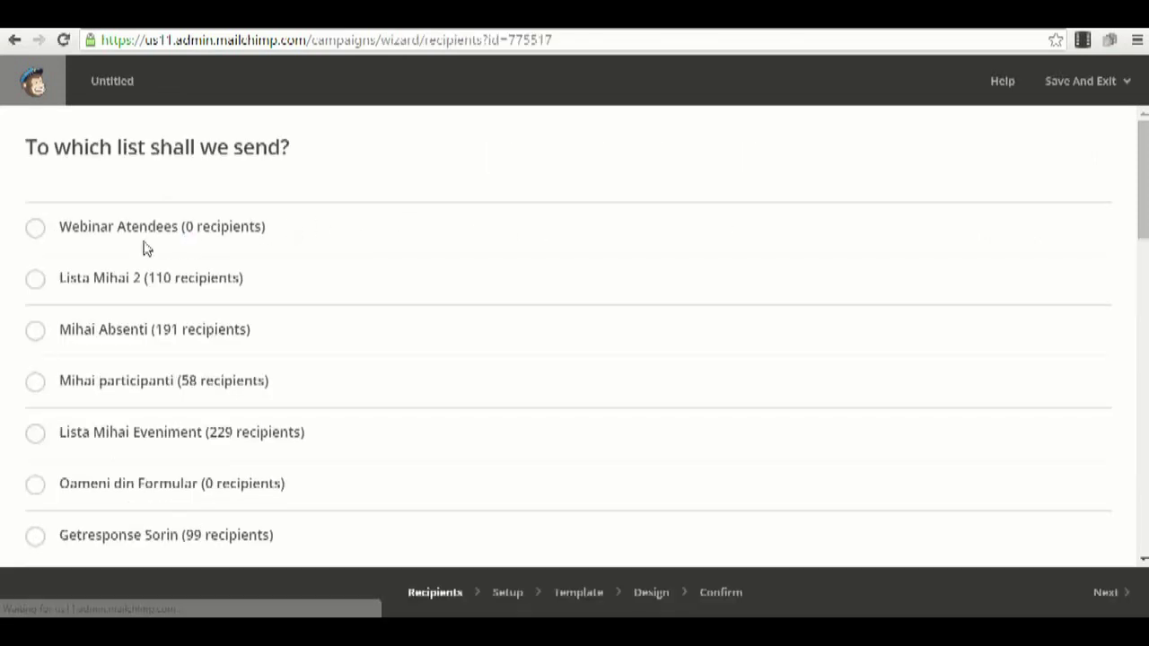
{"action": "left_click", "coordinate": [40, 230]}
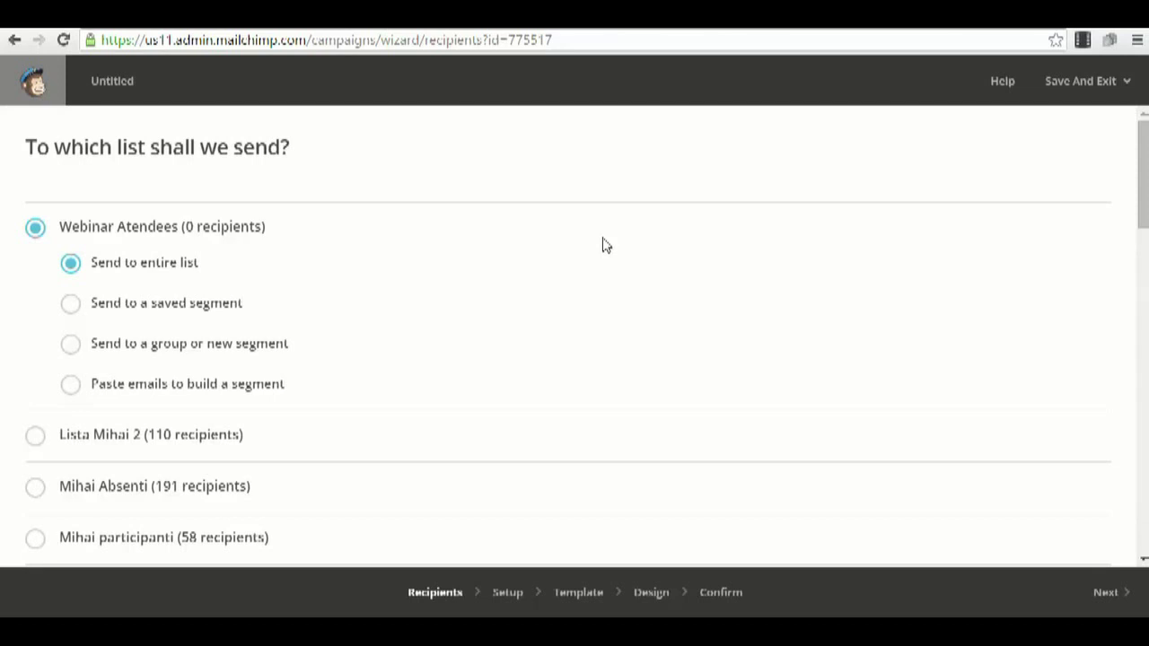
{"action": "left_click", "coordinate": [29, 87]}
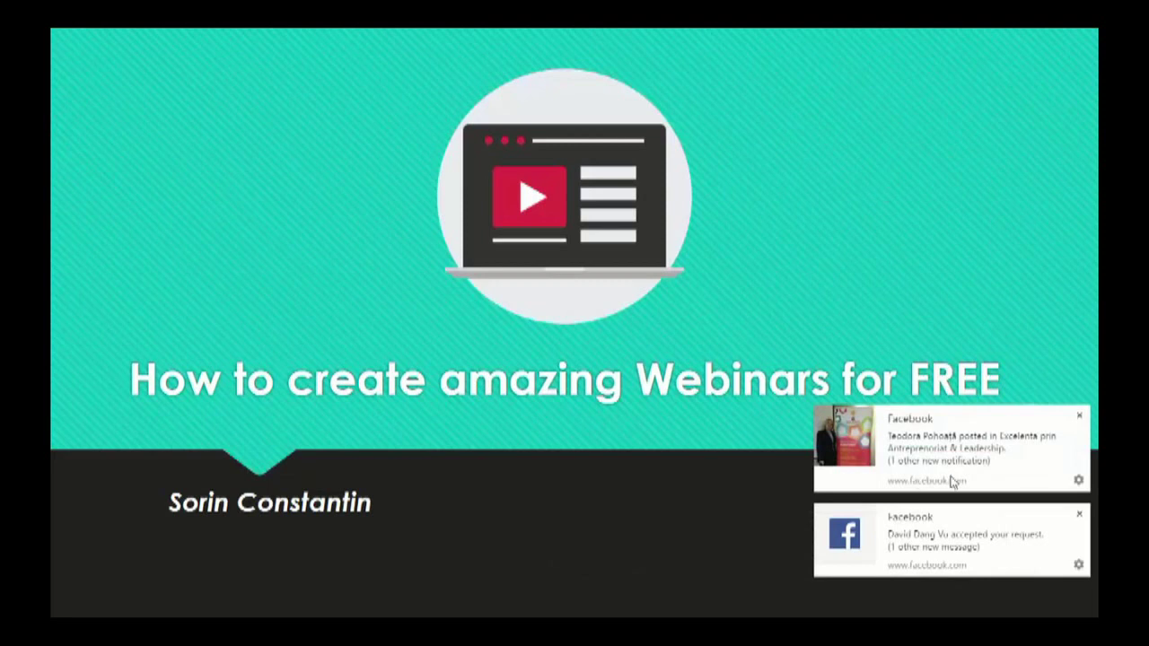
{"action": "left_click", "coordinate": [1079, 415]}
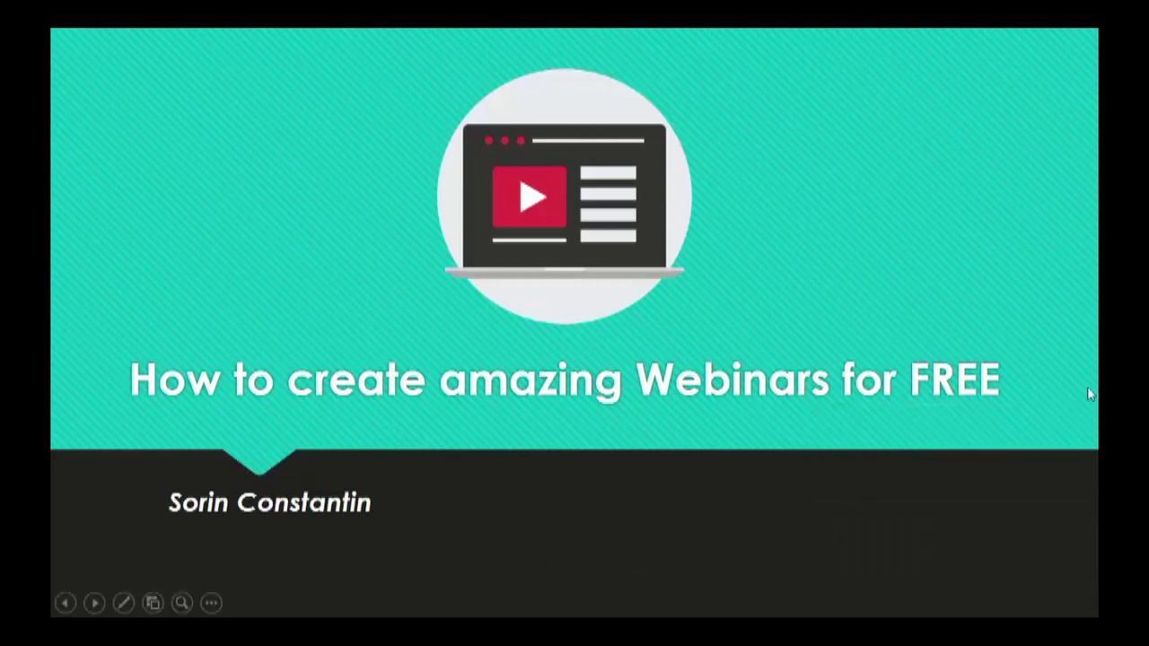
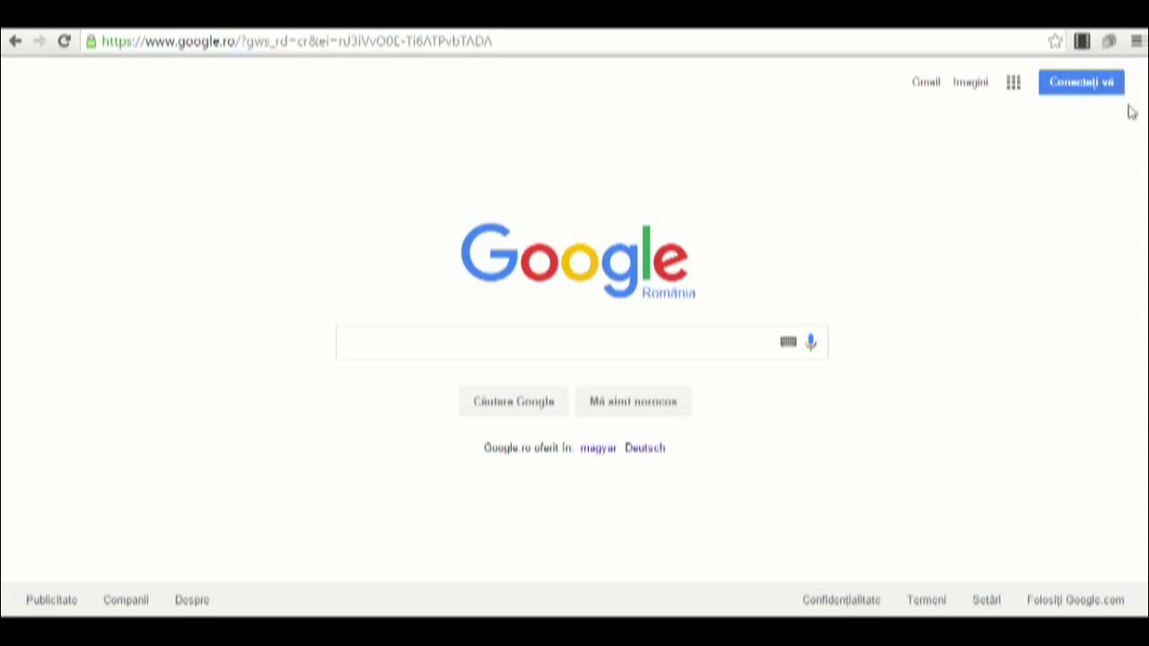
Start signing in to Google in the browser and choose the first account in the list.
{"action": "left_click", "coordinate": [1085, 84]}
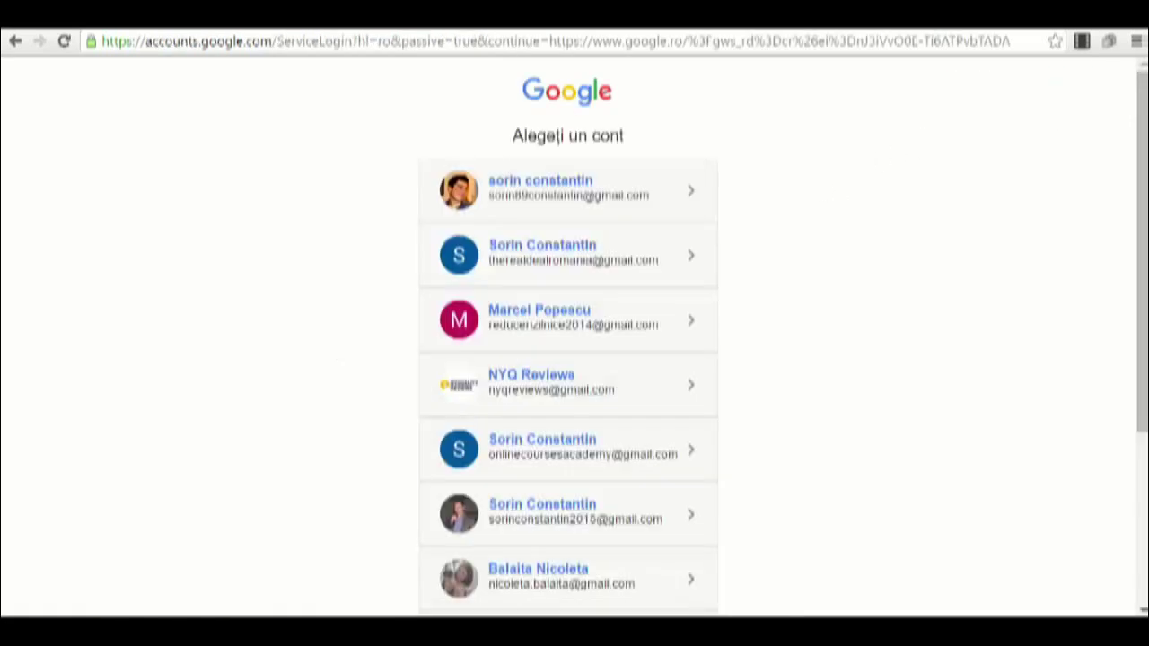
{"action": "scroll", "coordinate": [574, 359], "scroll_direction": "down", "scroll_amount": 1}
{"action": "scroll", "coordinate": [574, 359], "scroll_direction": "down", "scroll_amount": 3}
{"action": "scroll", "coordinate": [1047, 172], "scroll_direction": "up", "scroll_amount": 3}
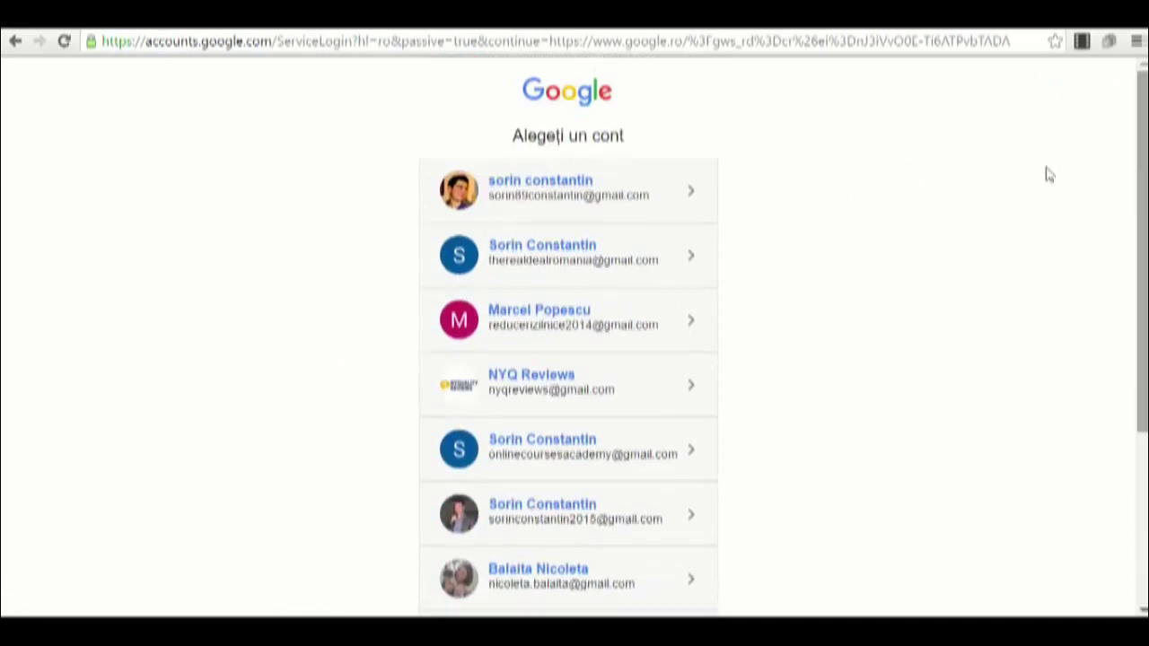
{"action": "left_click", "coordinate": [629, 192]}
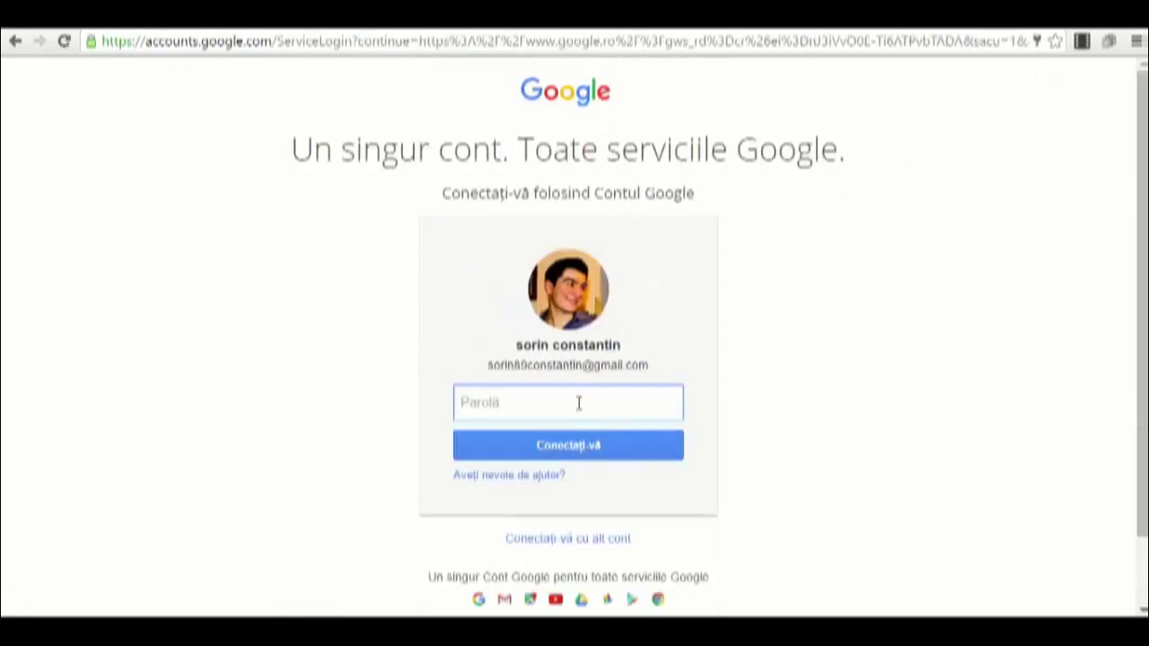
Enter the account password for the chosen Google account, and return to the account list without signing in.
{"action": "type", "text": "•••••"}
{"action": "key", "text": "BackSpace"}
{"action": "key", "text": "BackSpace"}
{"action": "key", "text": "BackSpace"}
{"action": "key", "text": "BackSpace"}
{"action": "type", "text": "•••••••••"}
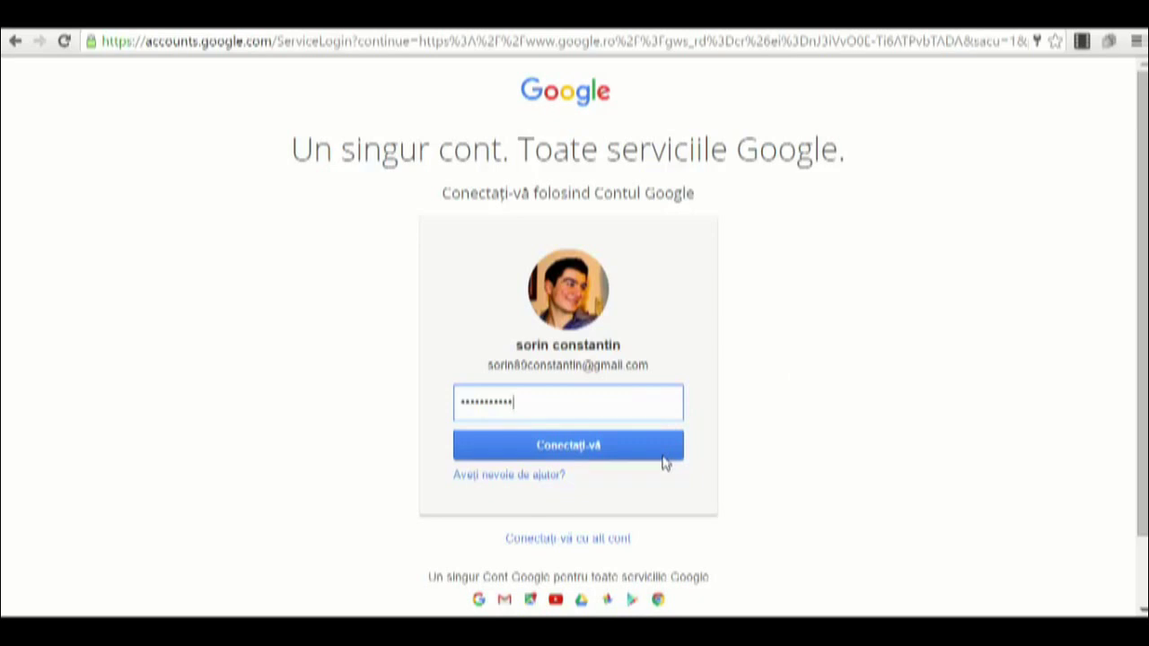
{"action": "scroll", "coordinate": [731, 436], "scroll_direction": "down", "scroll_amount": 1}
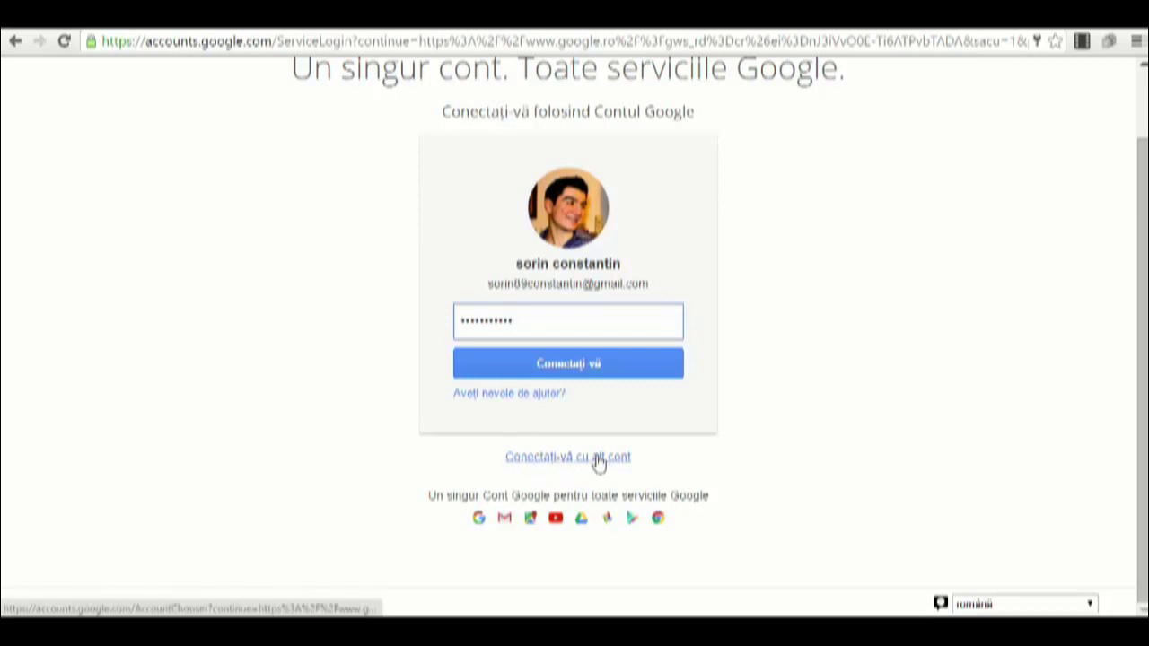
{"action": "scroll", "coordinate": [599, 462], "scroll_direction": "up", "scroll_amount": 1}
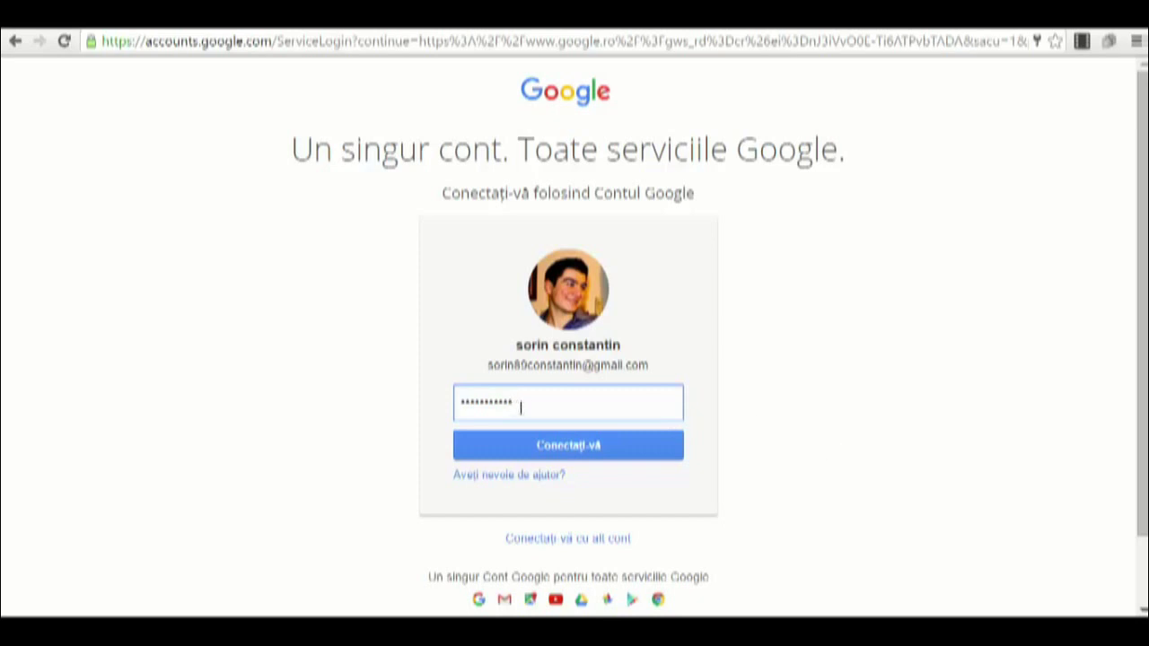
{"action": "left_click_drag", "start_coordinate": [519, 405], "coordinate": [385, 403]}
{"action": "left_click", "coordinate": [11, 42]}
Choose to add another Google account and open the form for creating a new one.
{"action": "scroll", "coordinate": [507, 251], "scroll_direction": "down", "scroll_amount": 3}
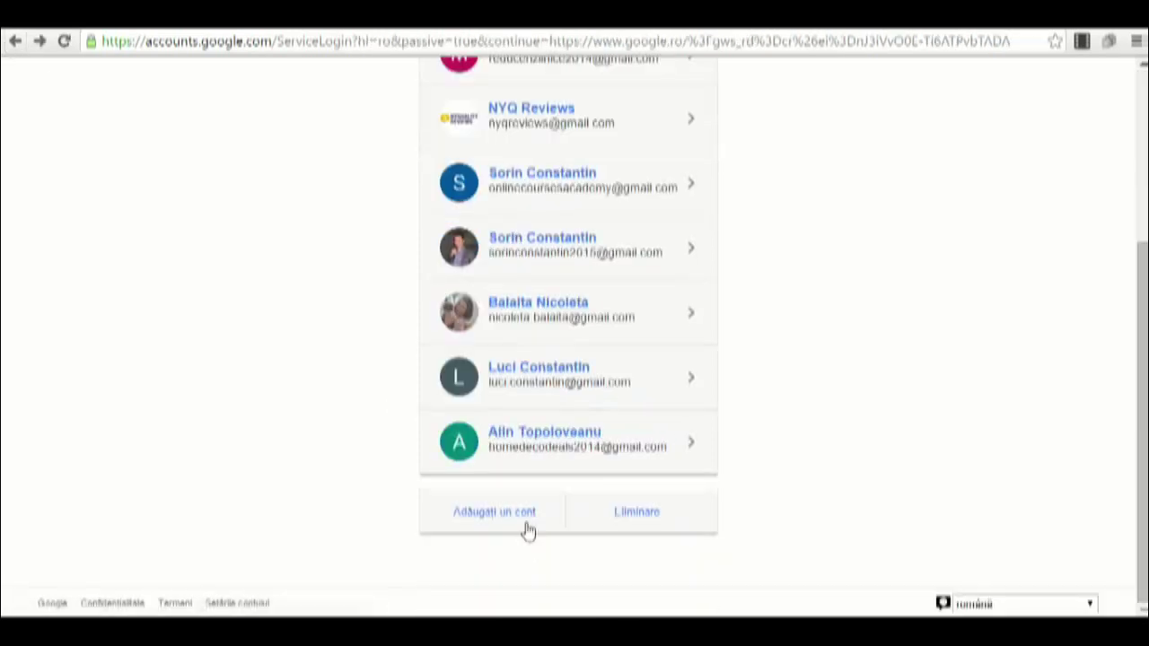
{"action": "scroll", "coordinate": [350, 413], "scroll_direction": "up", "scroll_amount": 3}
{"action": "scroll", "coordinate": [408, 449], "scroll_direction": "down", "scroll_amount": 3}
{"action": "left_click", "coordinate": [505, 515]}
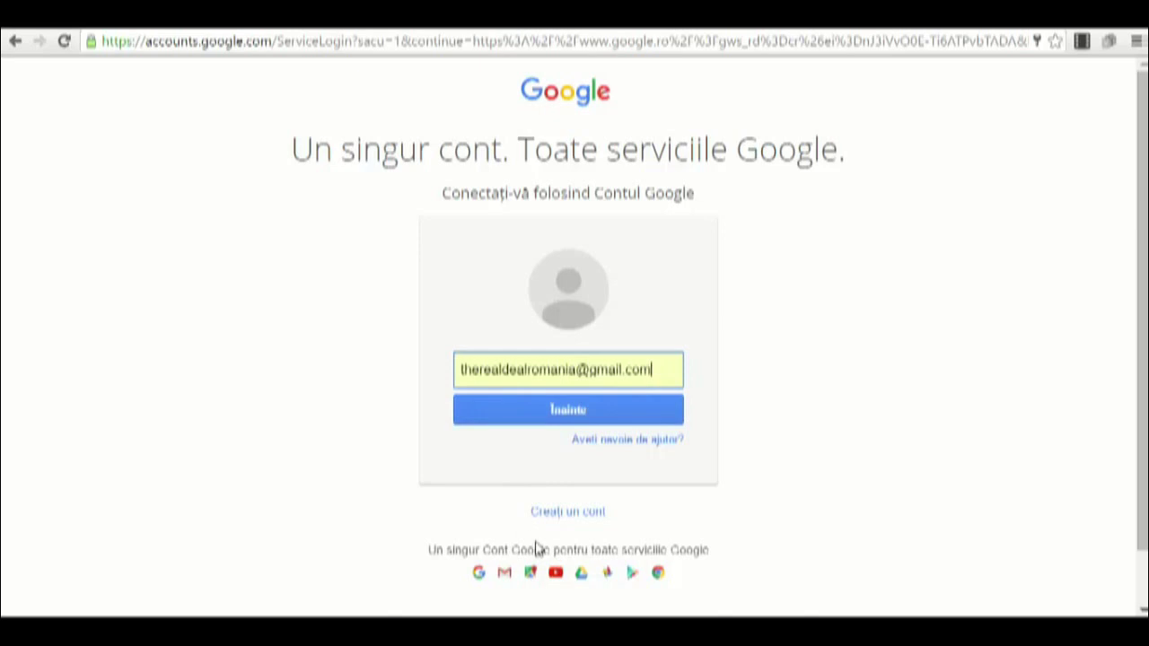
{"action": "left_click", "coordinate": [569, 513]}
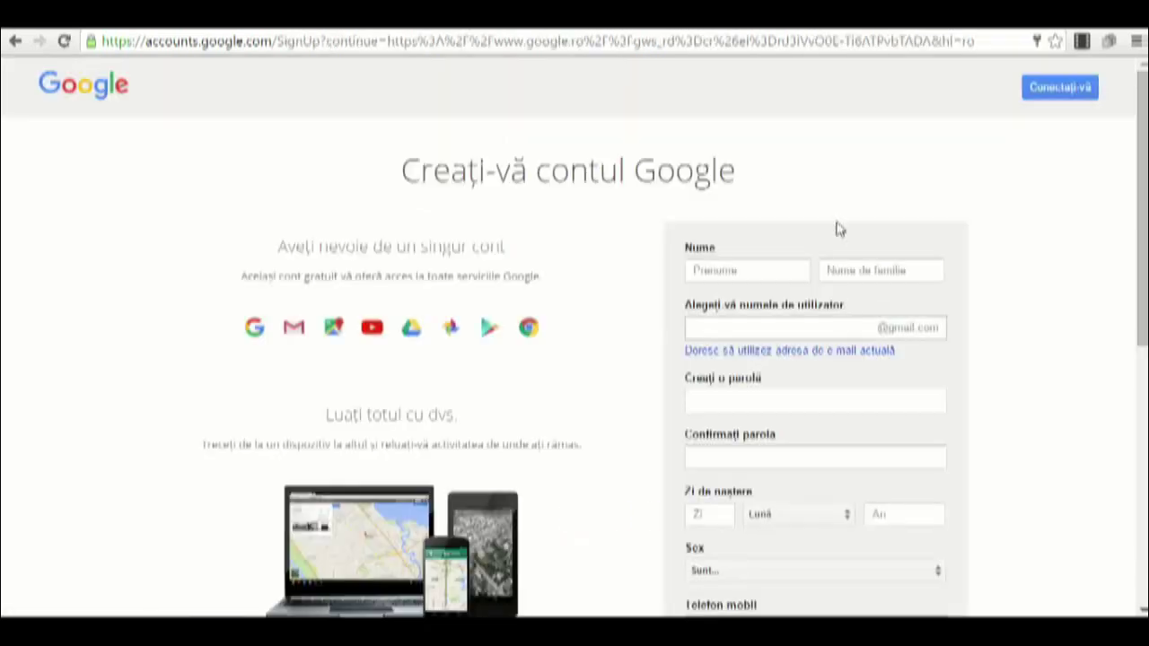
Examine the Google sign-up form's fields, from name, username and password to phone, robot check and location.
{"action": "scroll", "coordinate": [574, 341], "scroll_direction": "down", "scroll_amount": 3}
{"action": "scroll", "coordinate": [575, 341], "scroll_direction": "up", "scroll_amount": 2}
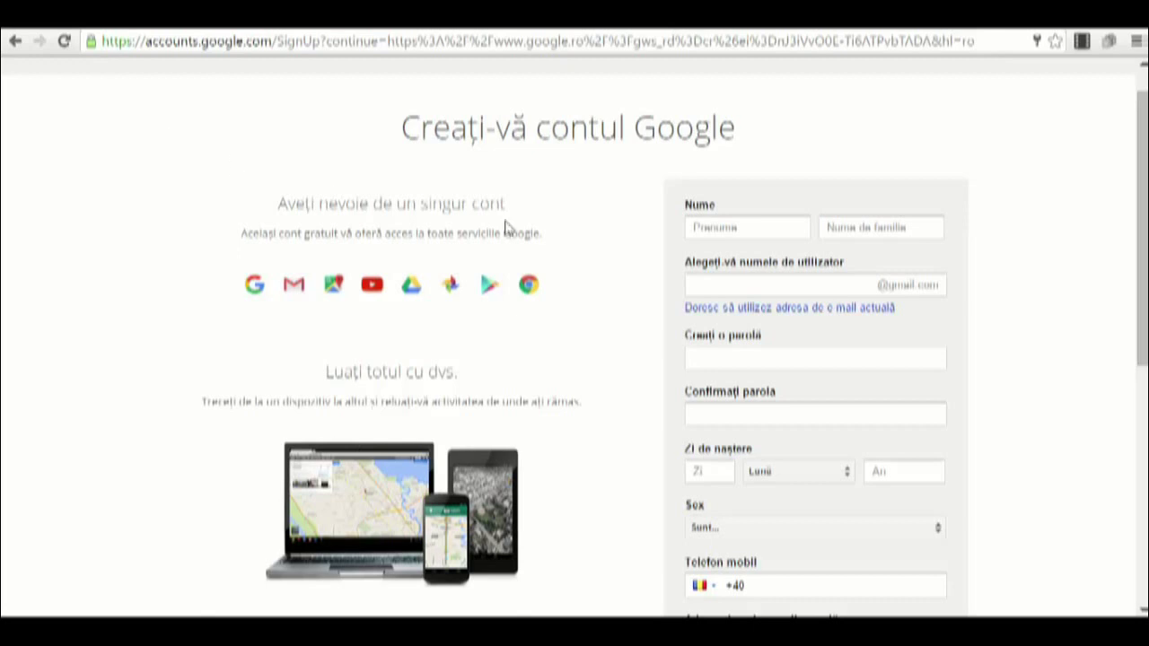
{"action": "left_click_drag", "start_coordinate": [1142, 230], "coordinate": [1143, 208]}
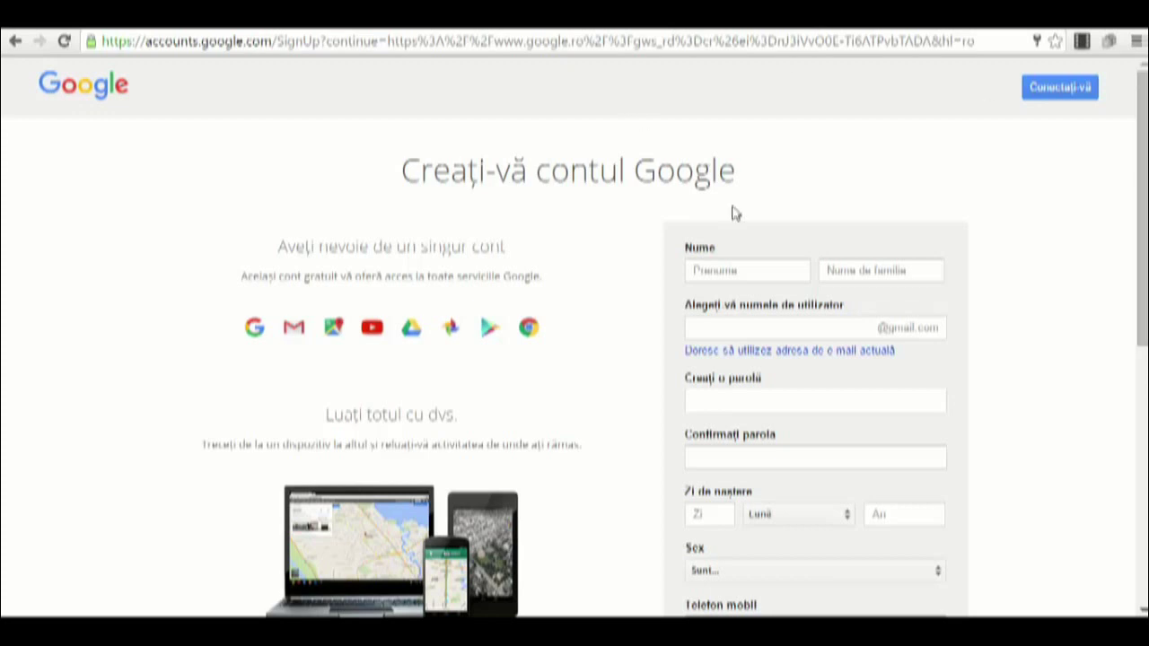
{"action": "scroll", "coordinate": [857, 232], "scroll_direction": "down", "scroll_amount": 1}
{"action": "left_click", "coordinate": [745, 293]}
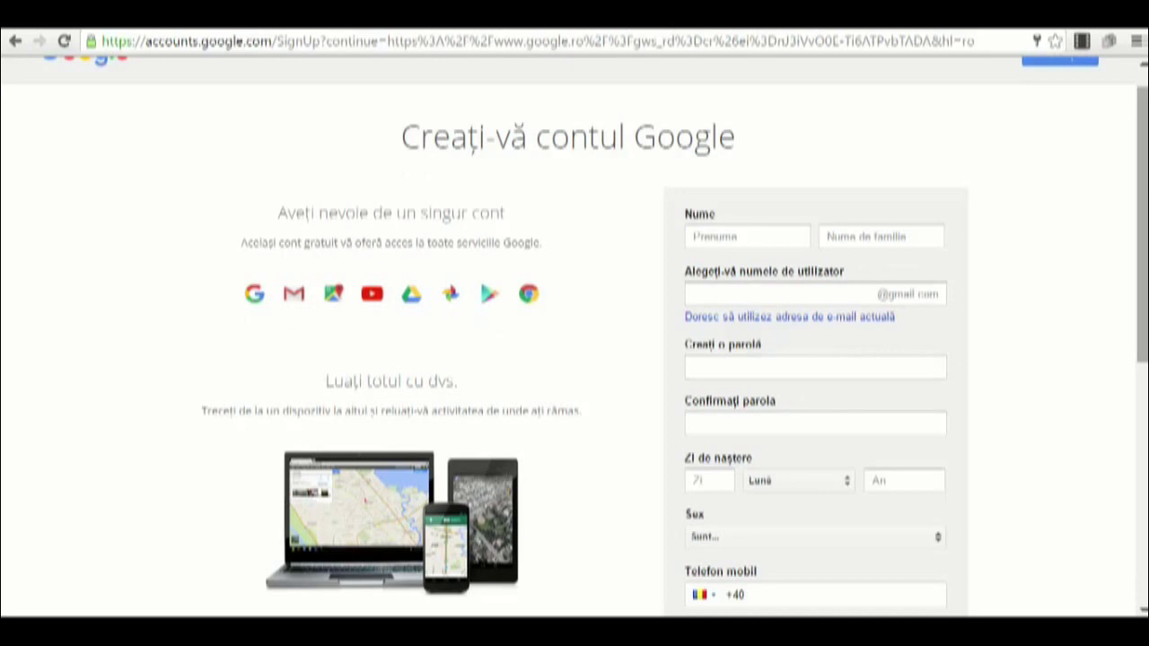
{"action": "scroll", "coordinate": [761, 172], "scroll_direction": "down", "scroll_amount": 3}
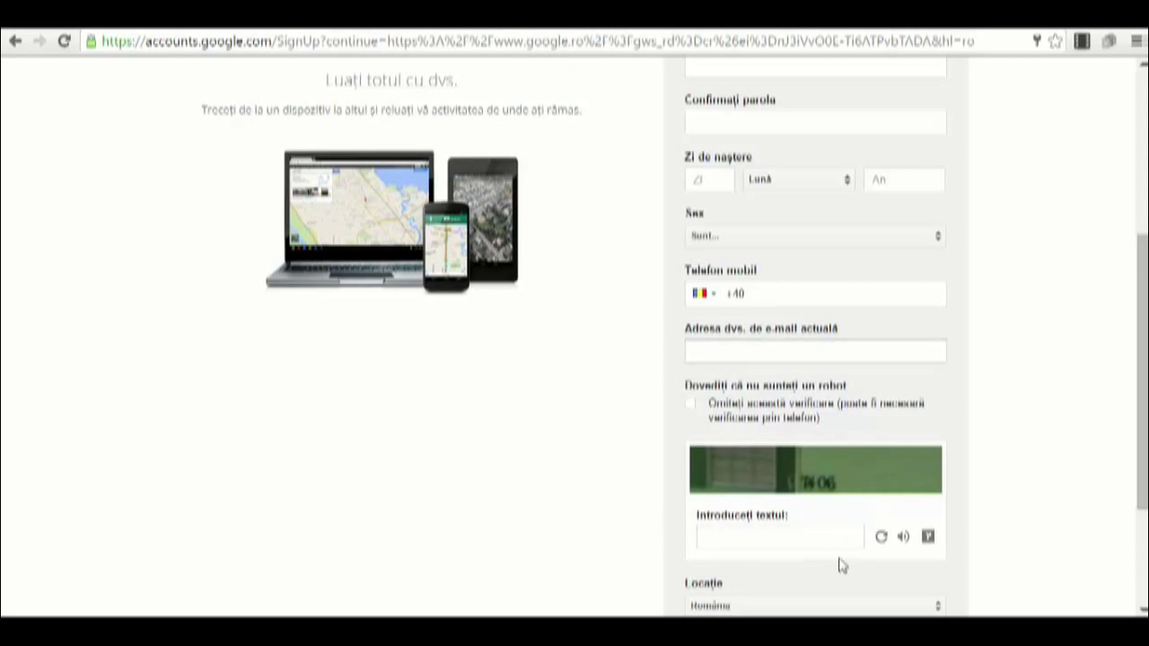
{"action": "scroll", "coordinate": [842, 564], "scroll_direction": "down", "scroll_amount": 3}
{"action": "scroll", "coordinate": [1123, 296], "scroll_direction": "up", "scroll_amount": 6}
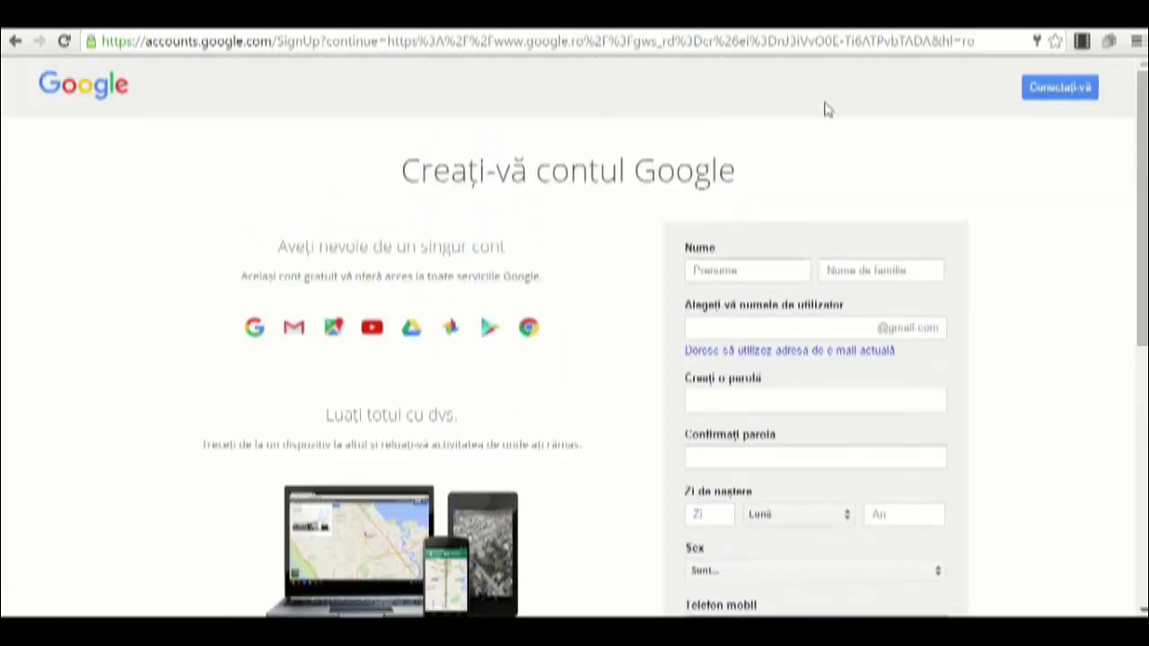
Sign in to Google with the first listed account and its password, and take a brief look at the Gmail inbox.
{"action": "left_click", "coordinate": [1041, 92]}
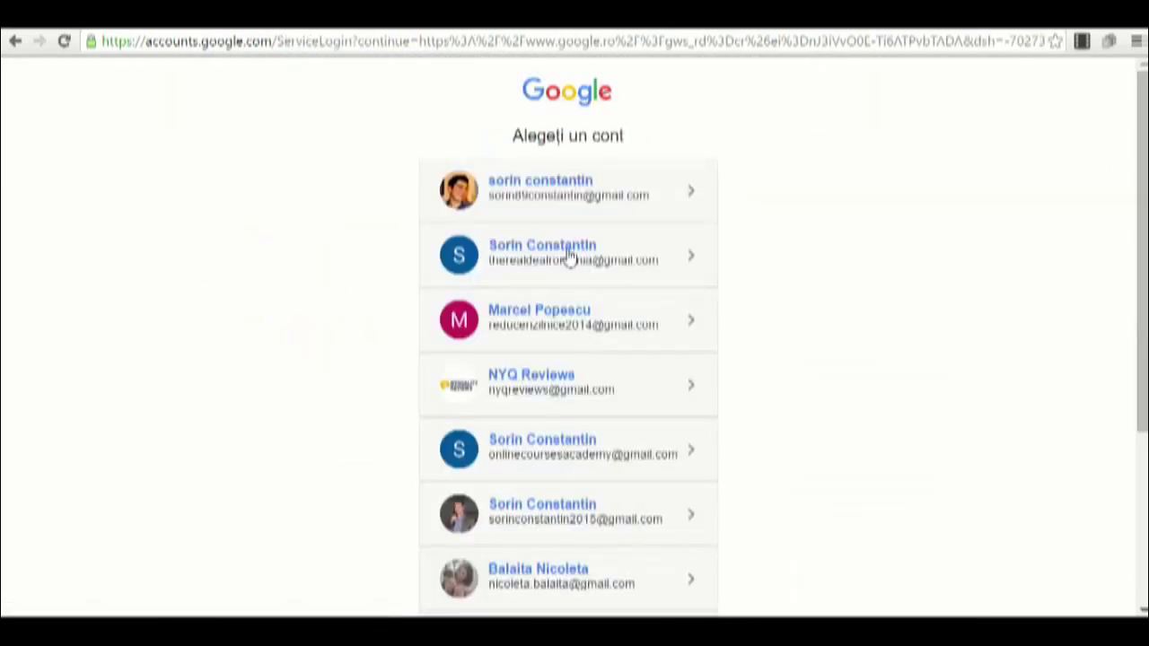
{"action": "left_click", "coordinate": [619, 194]}
{"action": "type", "text": "•••••••••••"}
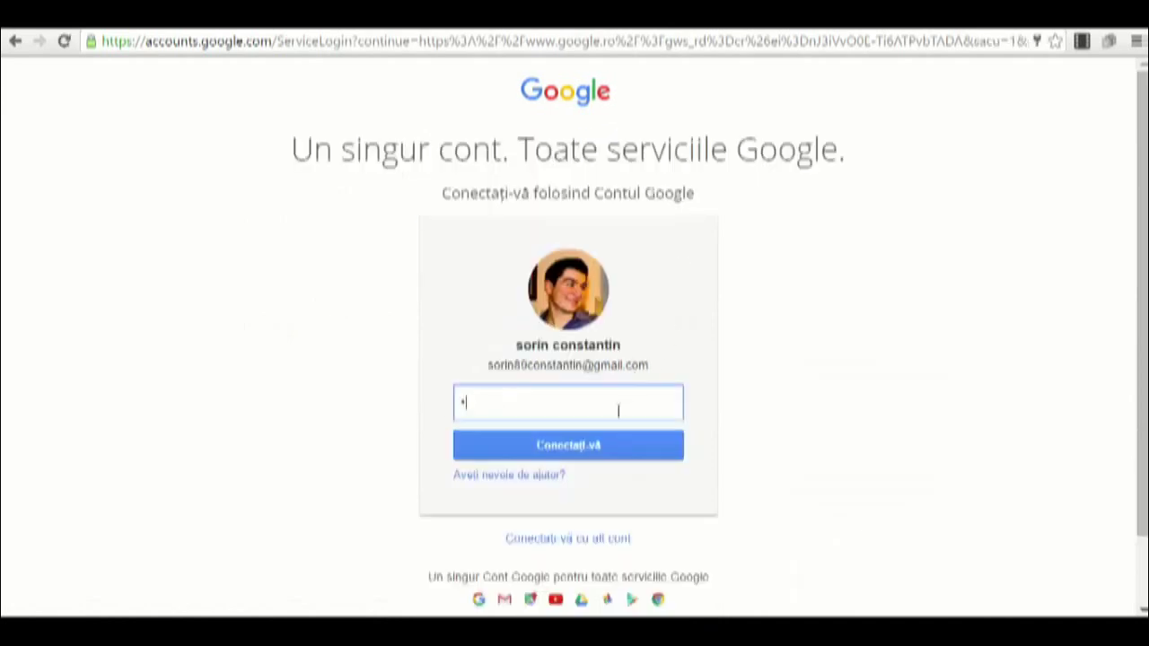
{"action": "key", "text": "Return"}
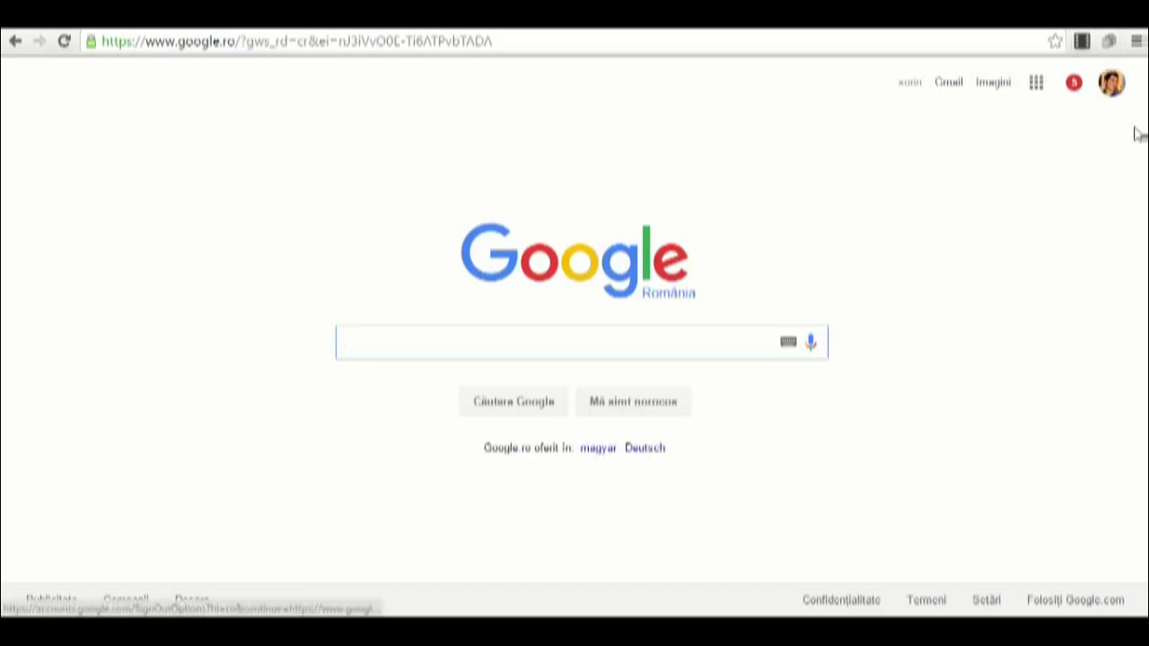
{"action": "left_click", "coordinate": [955, 90]}
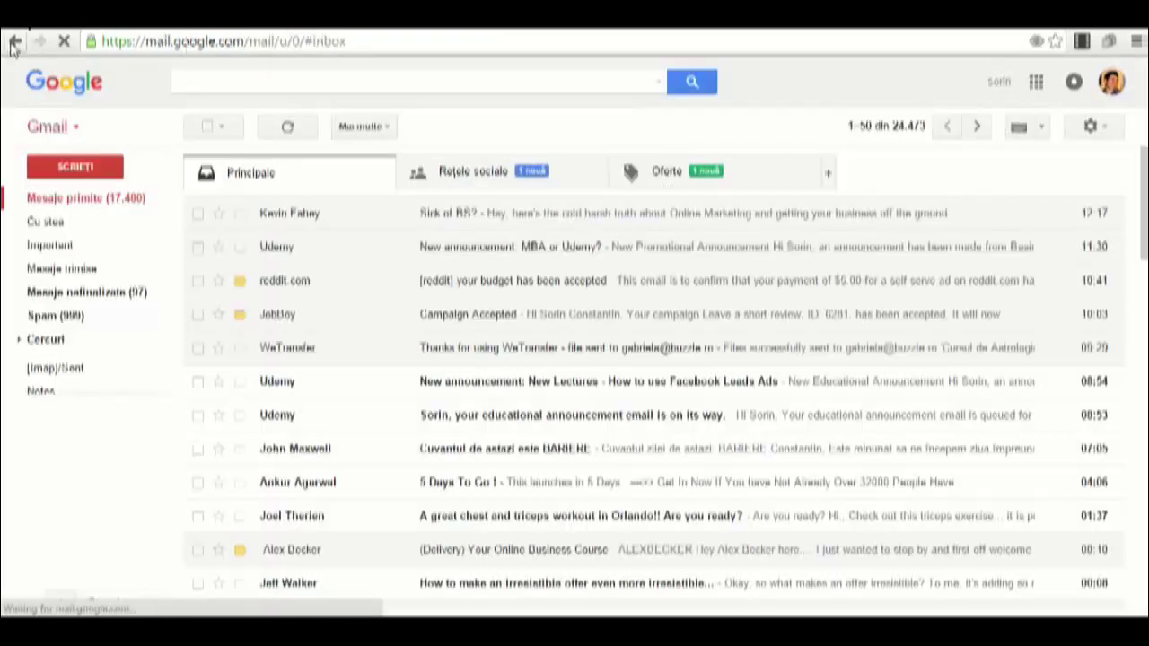
{"action": "left_click", "coordinate": [14, 42]}
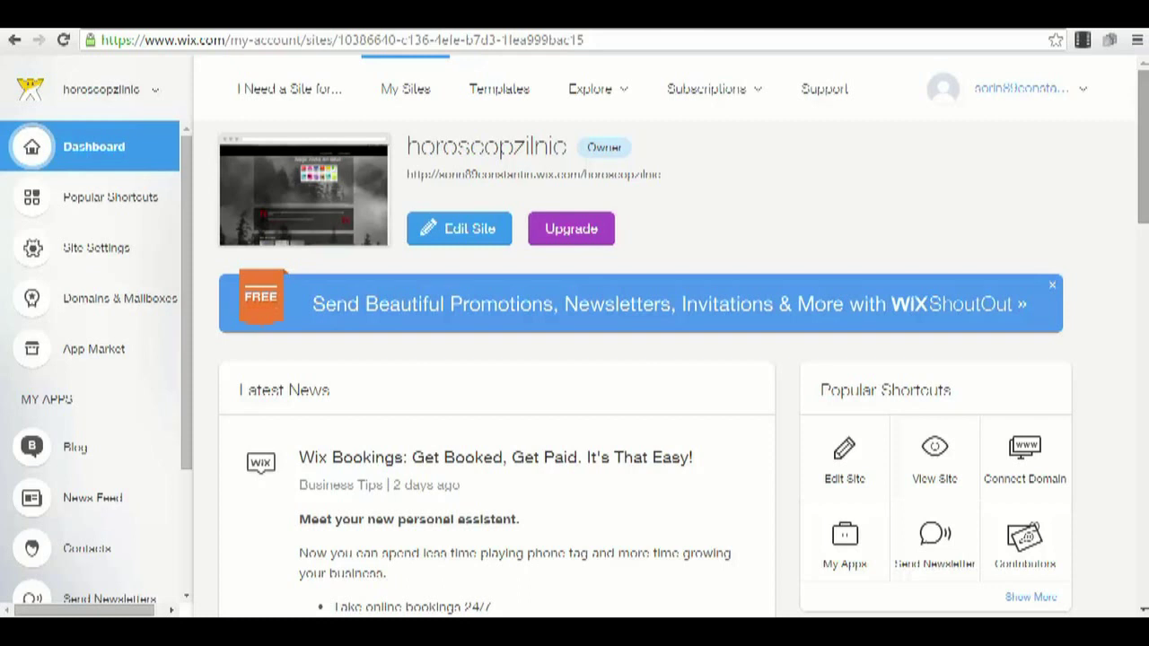
{"action": "left_click", "coordinate": [584, 39]}
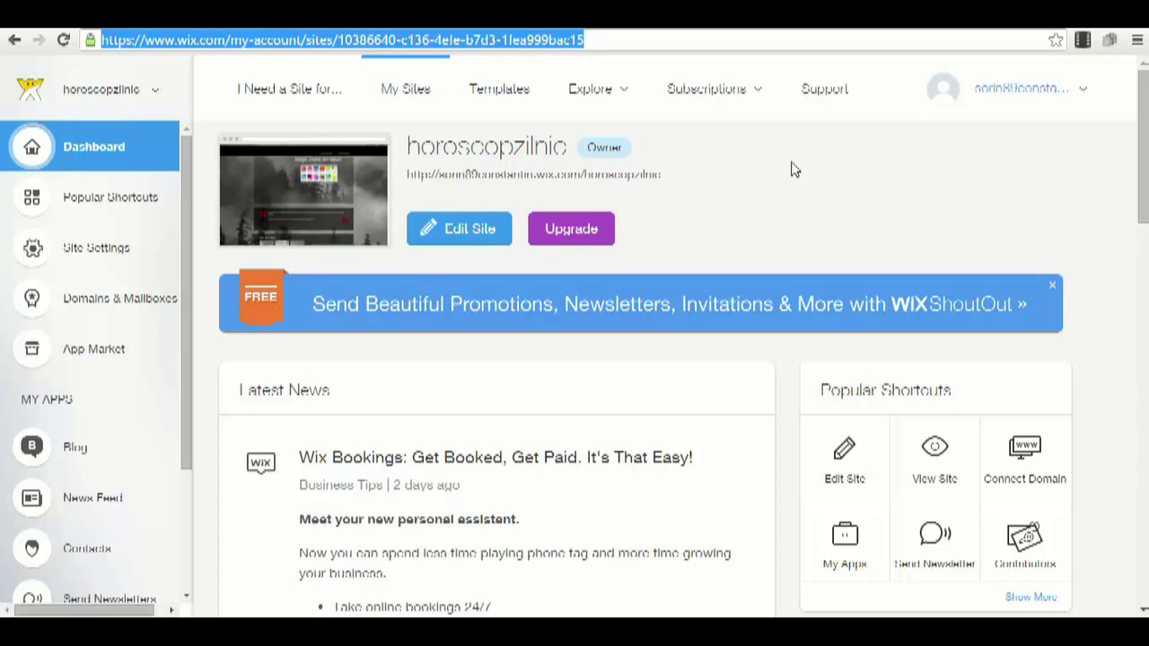
{"action": "left_click", "coordinate": [897, 238]}
{"action": "mouse_move", "coordinate": [1066, 106]}
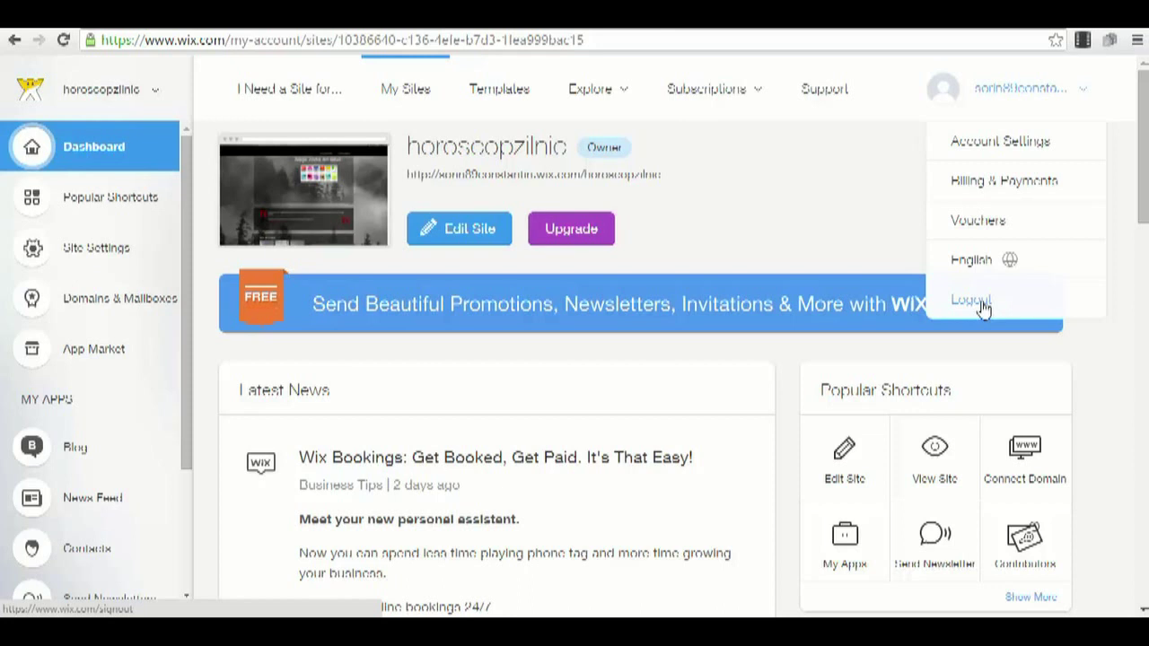
{"action": "mouse_move", "coordinate": [1142, 144]}
{"action": "left_mouse_down"}
{"action": "mouse_move", "coordinate": [1143, 436]}
{"action": "mouse_move", "coordinate": [1126, 148]}
{"action": "left_mouse_up"}
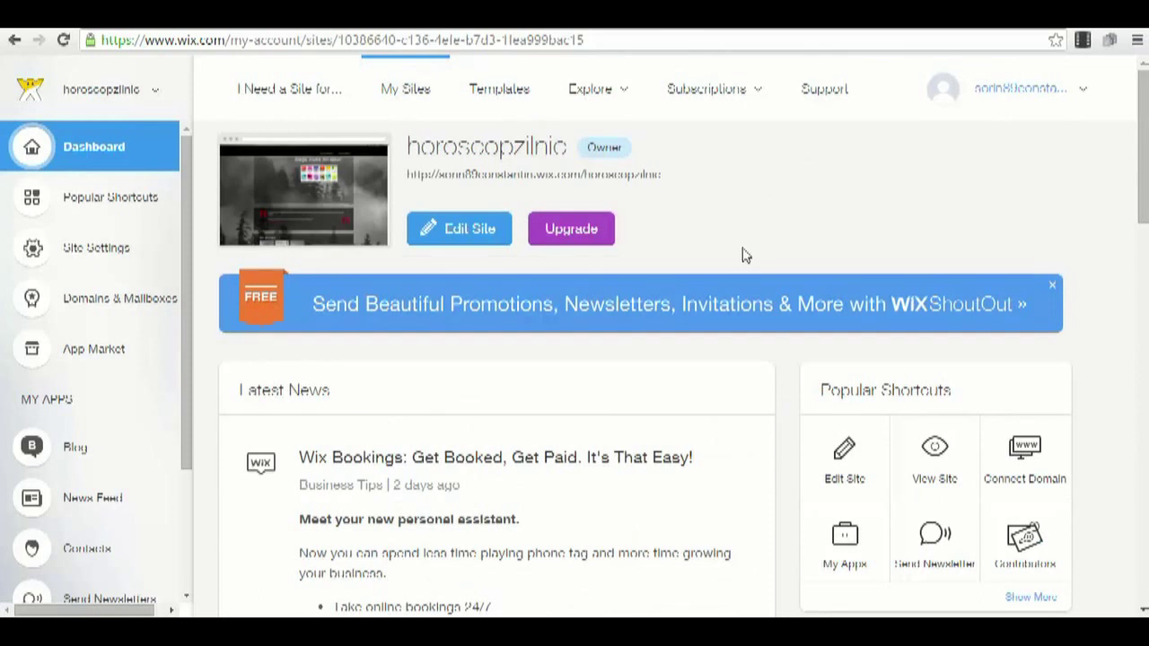
Start a new Wix site in the Blog category and browse the first page of blog templates.
{"action": "left_click", "coordinate": [296, 97]}
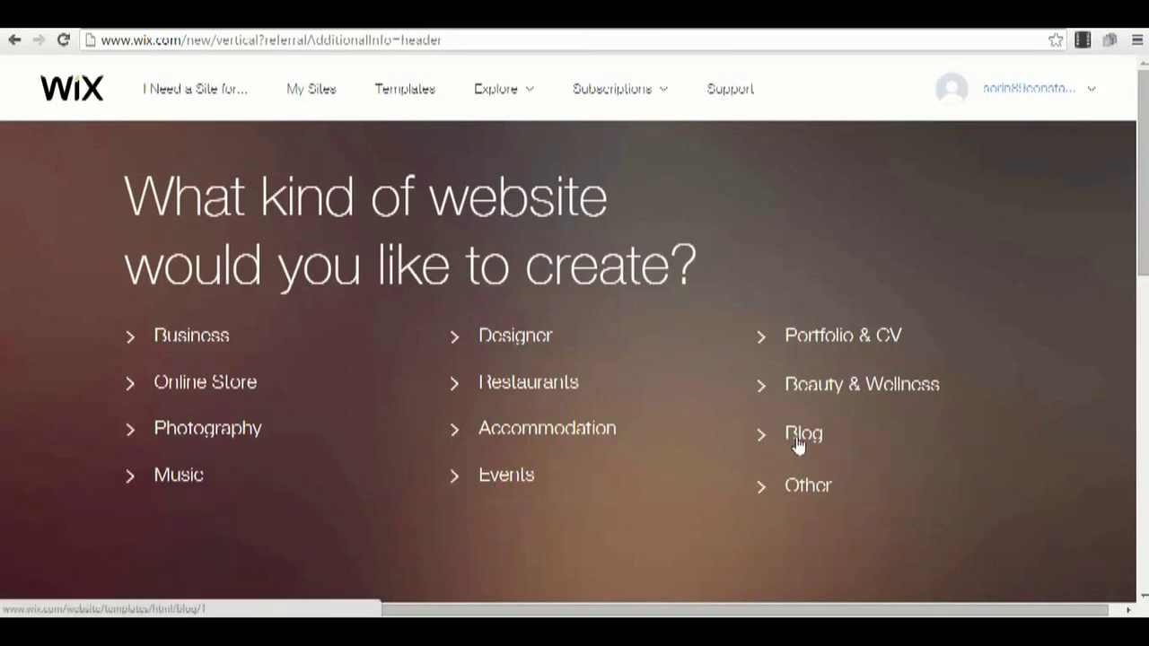
{"action": "left_click", "coordinate": [795, 440]}
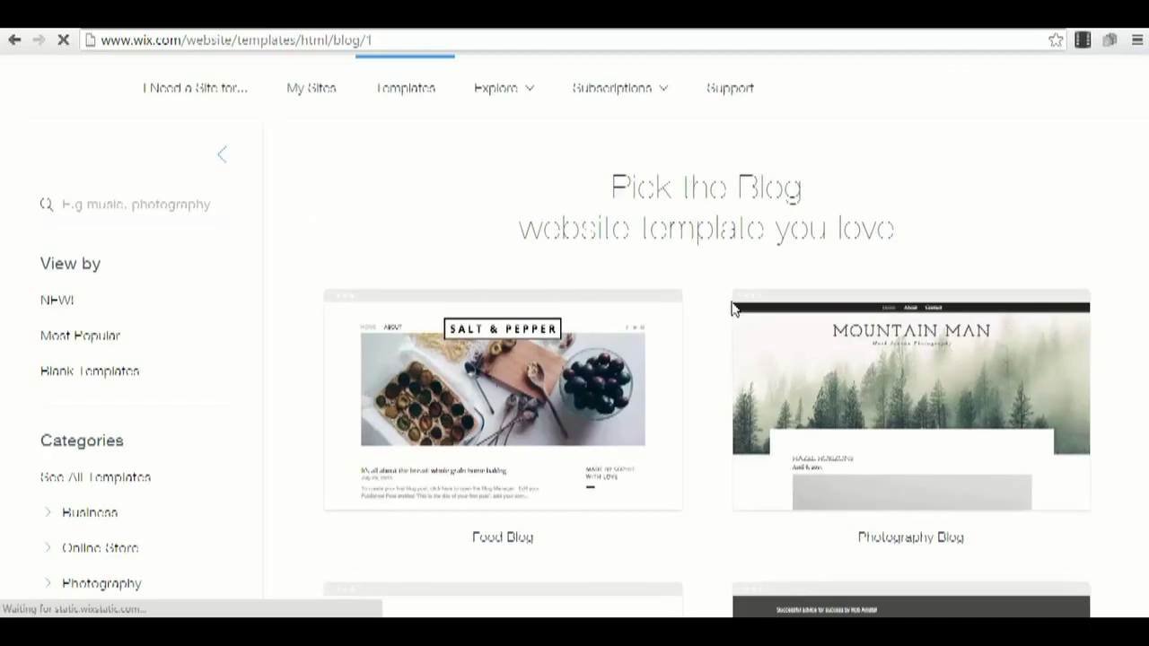
{"action": "scroll", "coordinate": [731, 309], "scroll_direction": "down", "scroll_amount": 1}
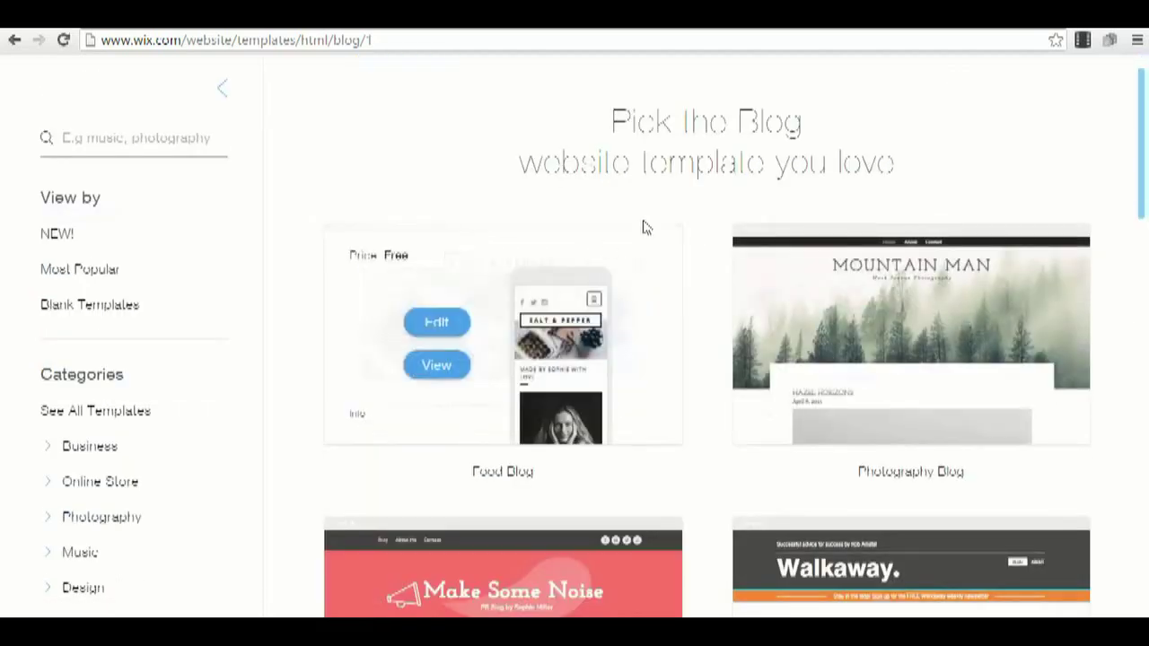
{"action": "scroll", "coordinate": [848, 181], "scroll_direction": "down", "scroll_amount": 9}
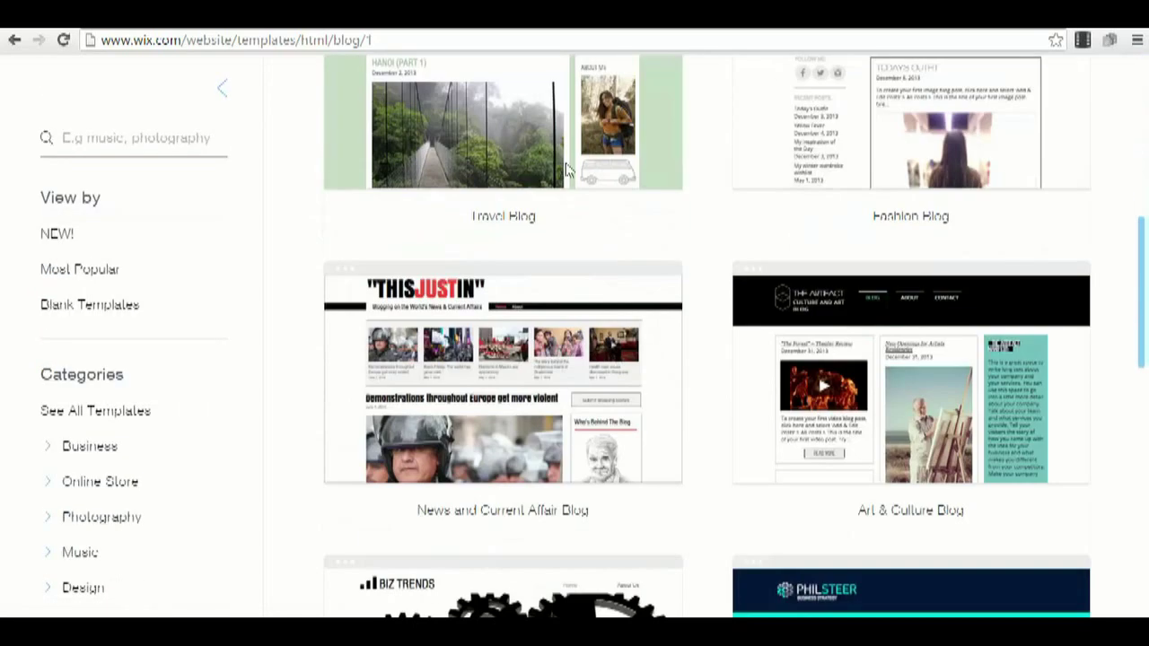
{"action": "scroll", "coordinate": [743, 200], "scroll_direction": "down", "scroll_amount": 15}
{"action": "scroll", "coordinate": [739, 225], "scroll_direction": "up", "scroll_amount": 8}
{"action": "scroll", "coordinate": [714, 198], "scroll_direction": "up", "scroll_amount": 5}
{"action": "scroll", "coordinate": [634, 246], "scroll_direction": "down", "scroll_amount": 12}
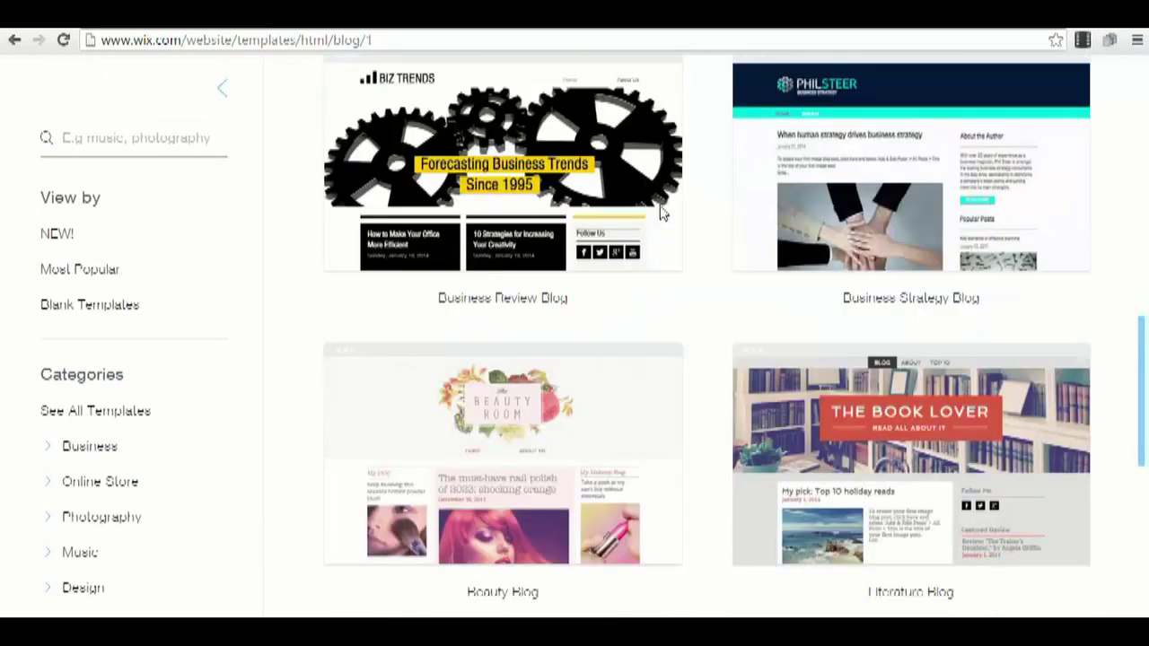
Browse the second page of blog templates and open the Advertising Blog template for editing.
{"action": "left_click", "coordinate": [738, 119]}
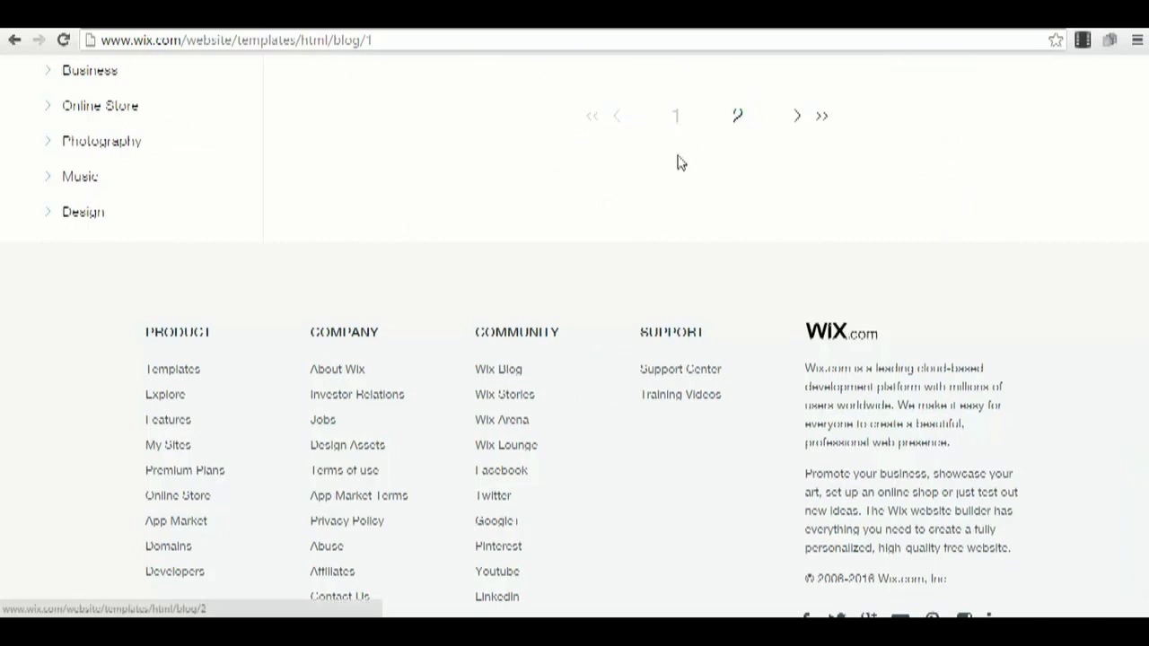
{"action": "scroll", "coordinate": [678, 161], "scroll_direction": "down", "scroll_amount": 5}
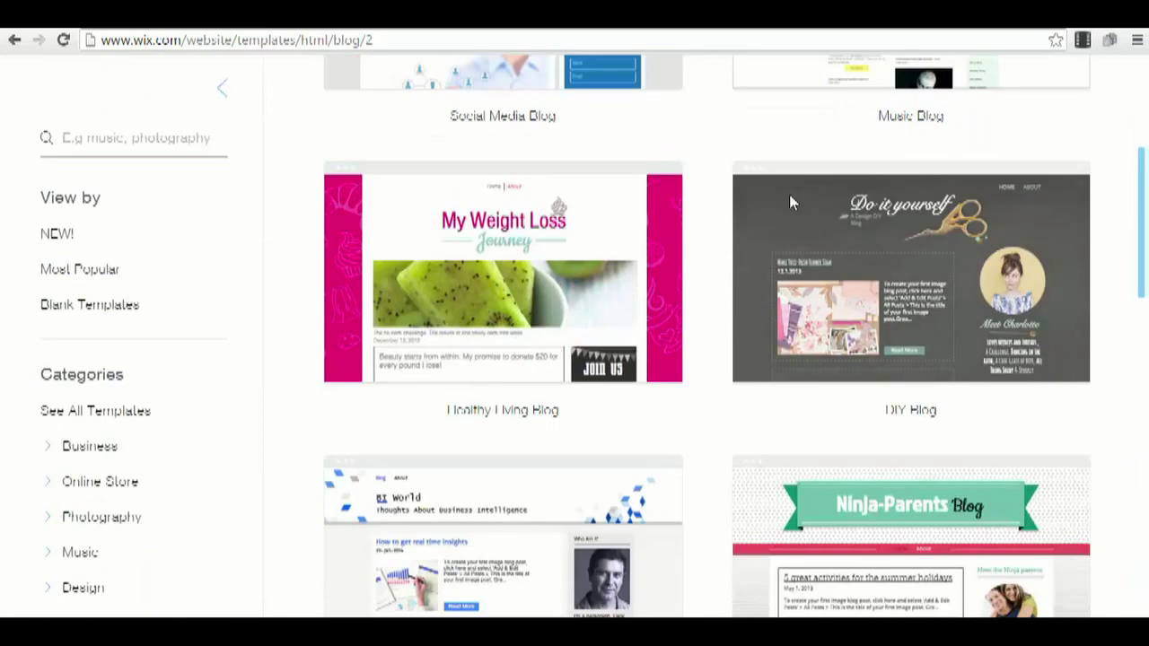
{"action": "scroll", "coordinate": [790, 199], "scroll_direction": "down", "scroll_amount": 5}
{"action": "scroll", "coordinate": [790, 202], "scroll_direction": "down", "scroll_amount": 3}
{"action": "scroll", "coordinate": [918, 287], "scroll_direction": "up", "scroll_amount": 1}
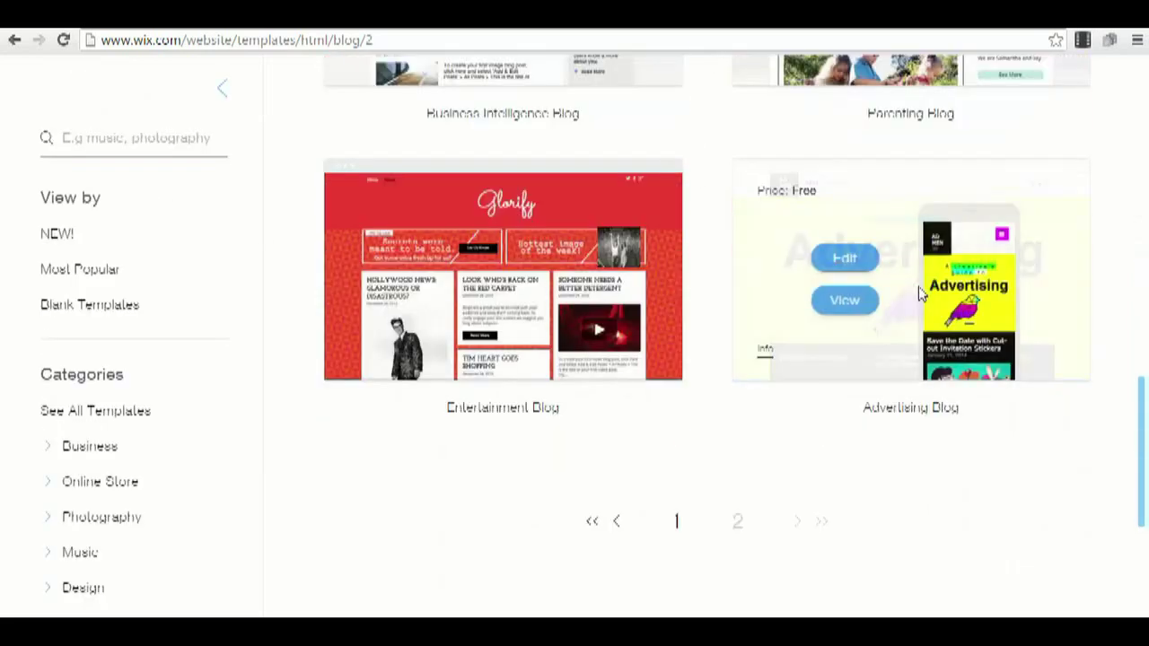
{"action": "mouse_move", "coordinate": [880, 303]}
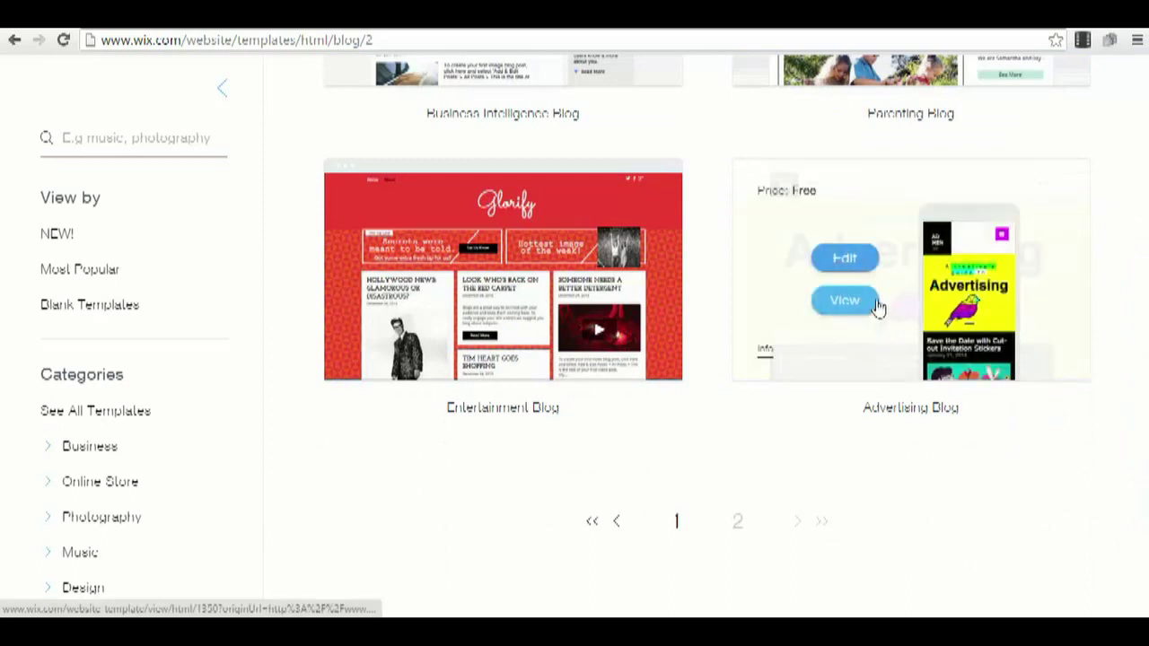
{"action": "left_click", "coordinate": [844, 259]}
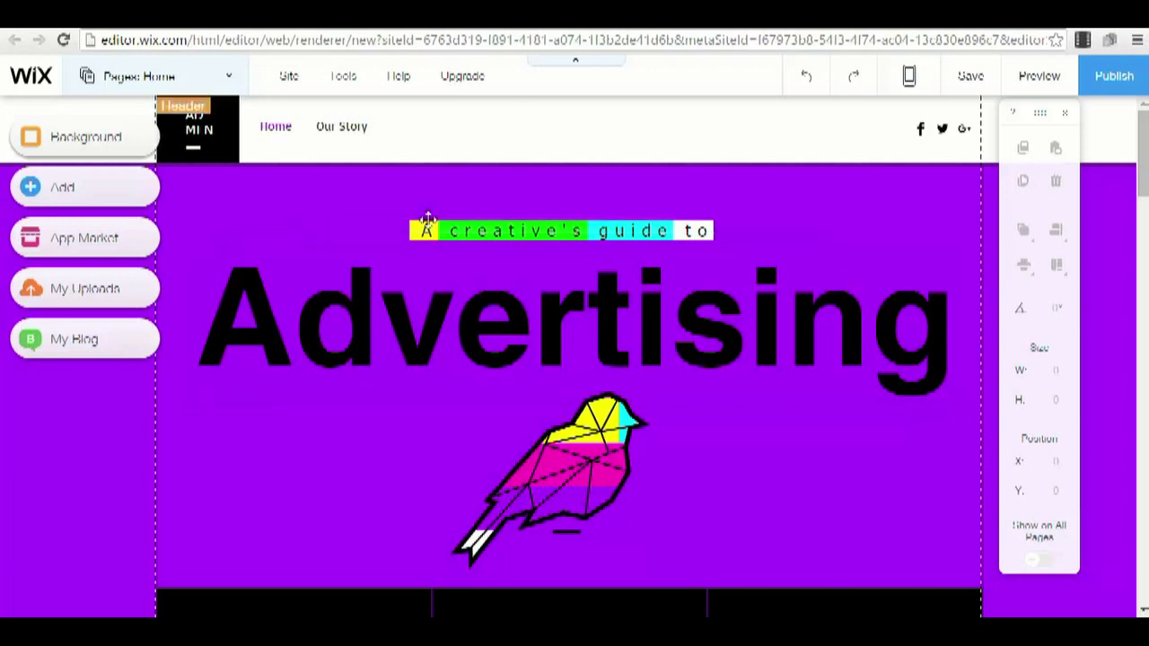
Examine the Advertising template's home page in the editor, selecting the blog feed to see its post management options.
{"action": "scroll", "coordinate": [610, 187], "scroll_direction": "down", "scroll_amount": 5}
{"action": "scroll", "coordinate": [609, 187], "scroll_direction": "down", "scroll_amount": 4}
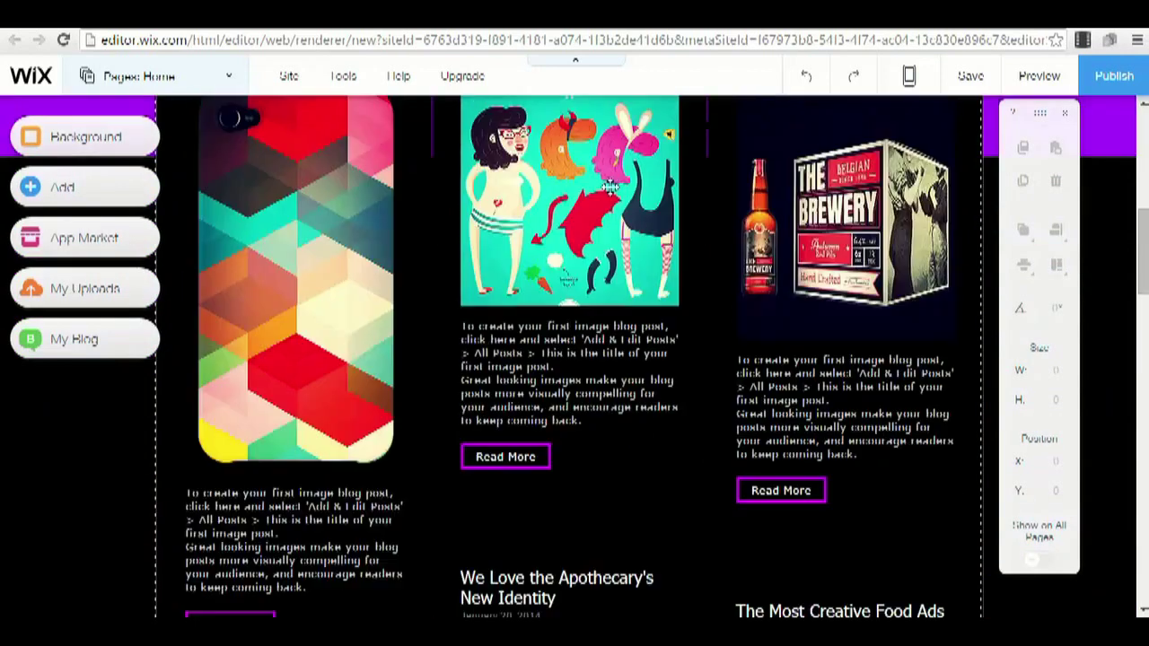
{"action": "scroll", "coordinate": [610, 186], "scroll_direction": "up", "scroll_amount": 4}
{"action": "left_click", "coordinate": [196, 378]}
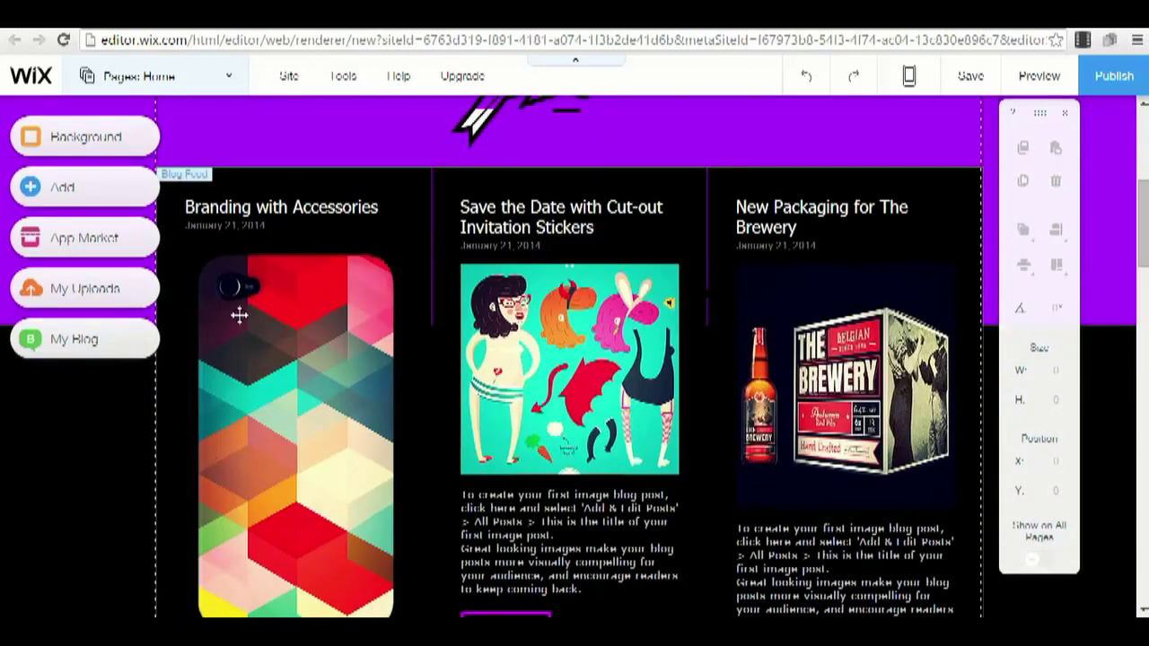
{"action": "left_click", "coordinate": [346, 344]}
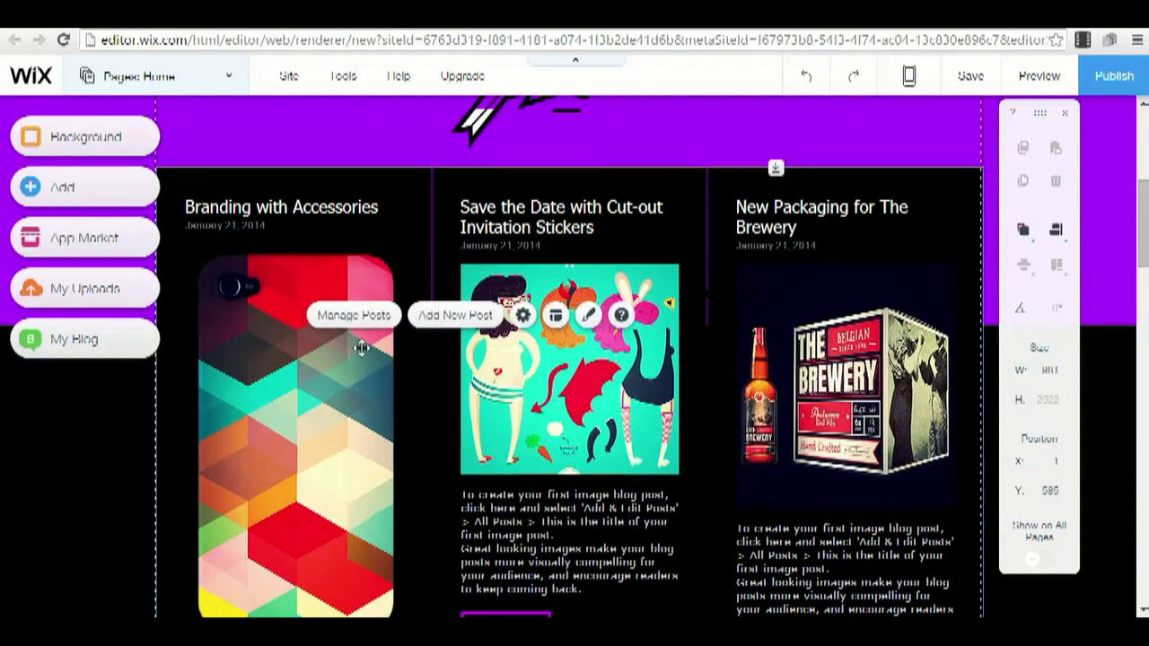
{"action": "scroll", "coordinate": [386, 261], "scroll_direction": "up", "scroll_amount": 5}
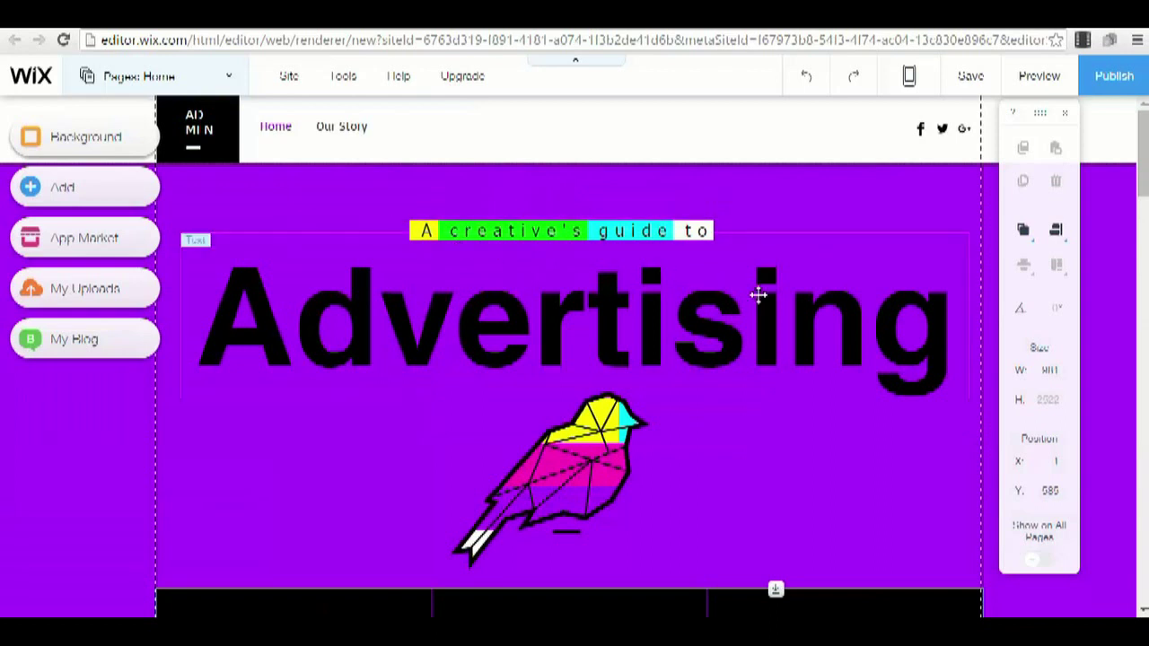
{"action": "scroll", "coordinate": [574, 337], "scroll_direction": "down", "scroll_amount": 2}
{"action": "scroll", "coordinate": [575, 337], "scroll_direction": "down", "scroll_amount": 2}
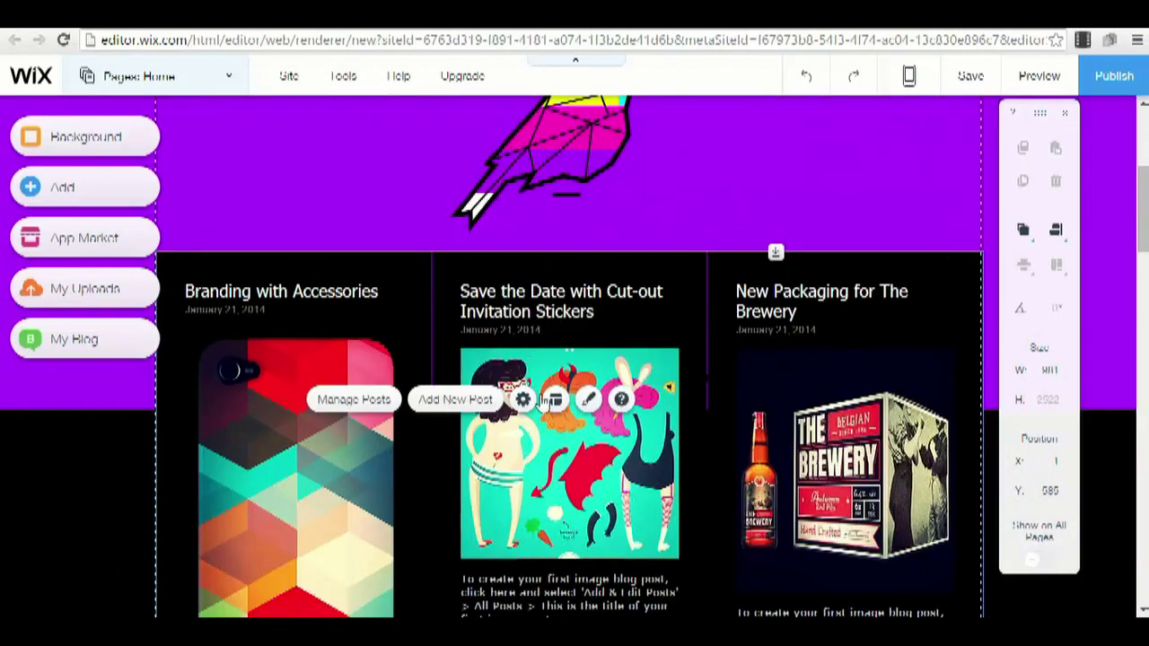
{"action": "scroll", "coordinate": [216, 351], "scroll_direction": "up", "scroll_amount": 4}
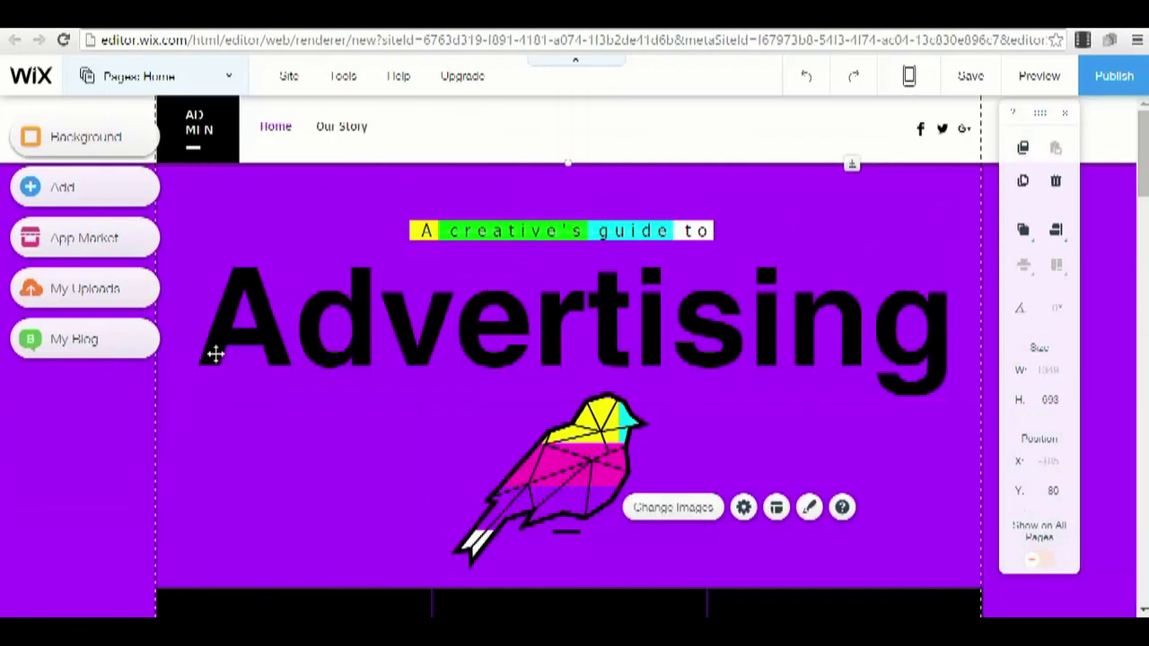
Open the post management of the blog feed on the Advertising template's home page.
{"action": "left_click", "coordinate": [265, 314]}
{"action": "scroll", "coordinate": [308, 523], "scroll_direction": "down", "scroll_amount": 4}
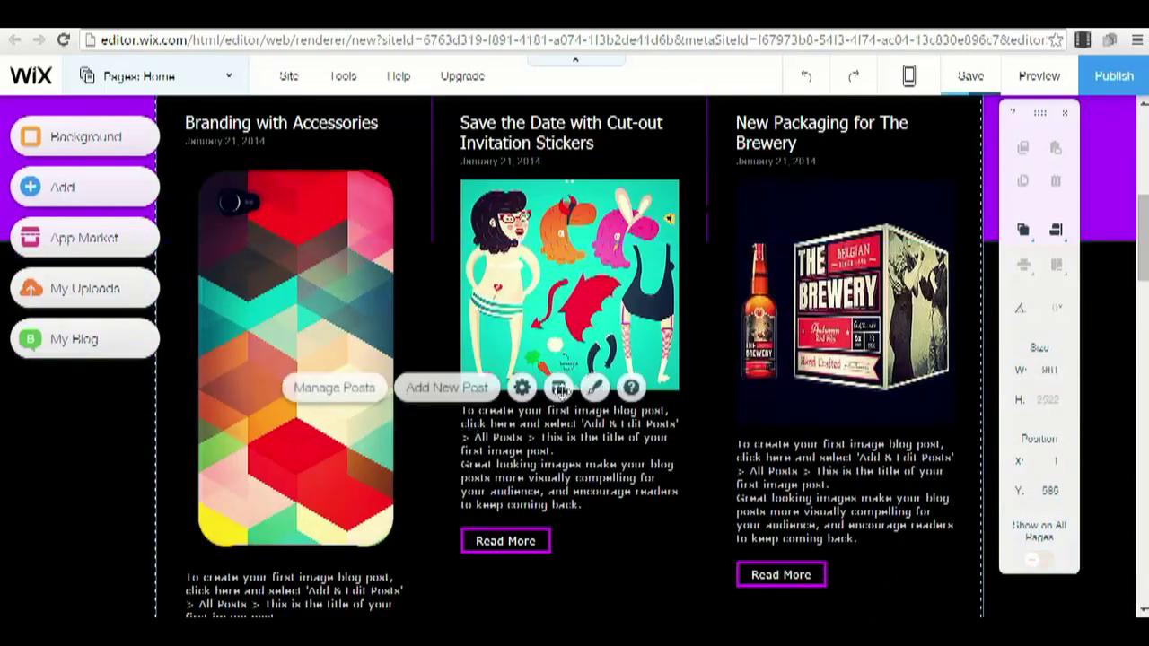
{"action": "left_click", "coordinate": [350, 387]}
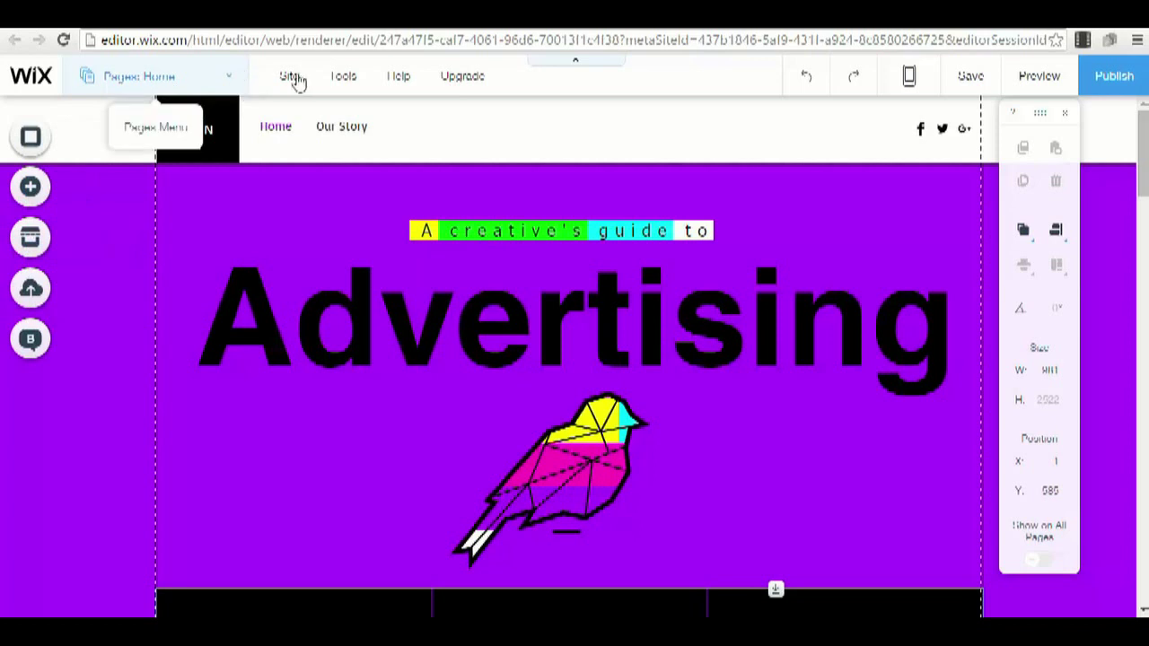
Leave the Advertising site's editor and go to the site dashboard.
{"action": "mouse_move", "coordinate": [377, 79]}
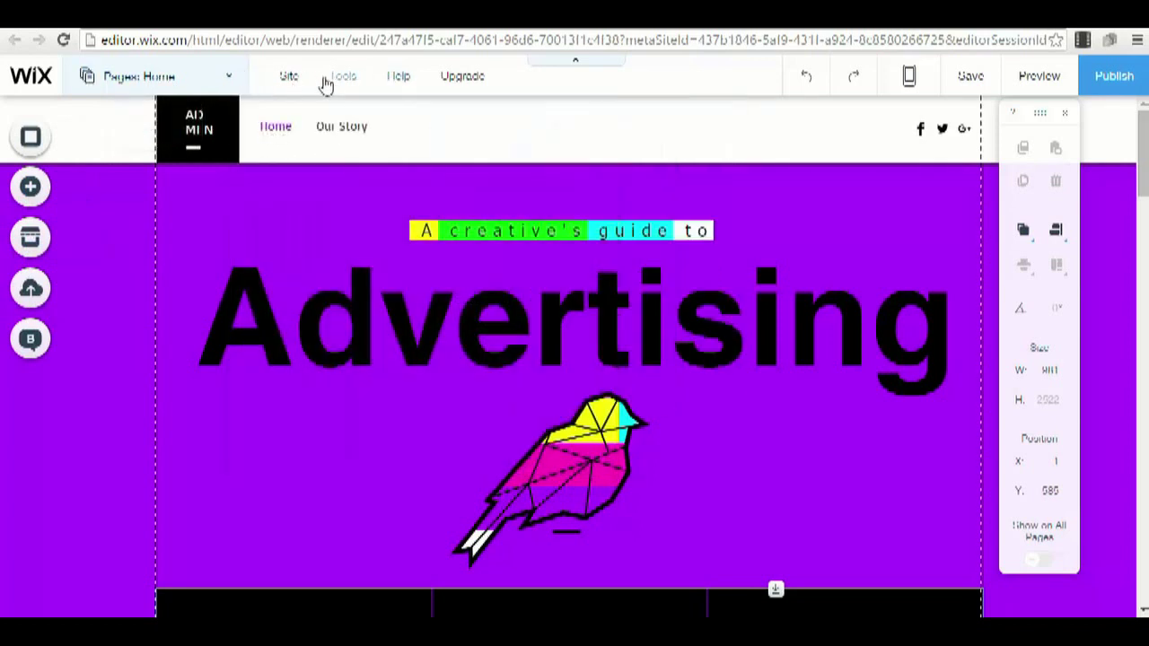
{"action": "mouse_move", "coordinate": [296, 83]}
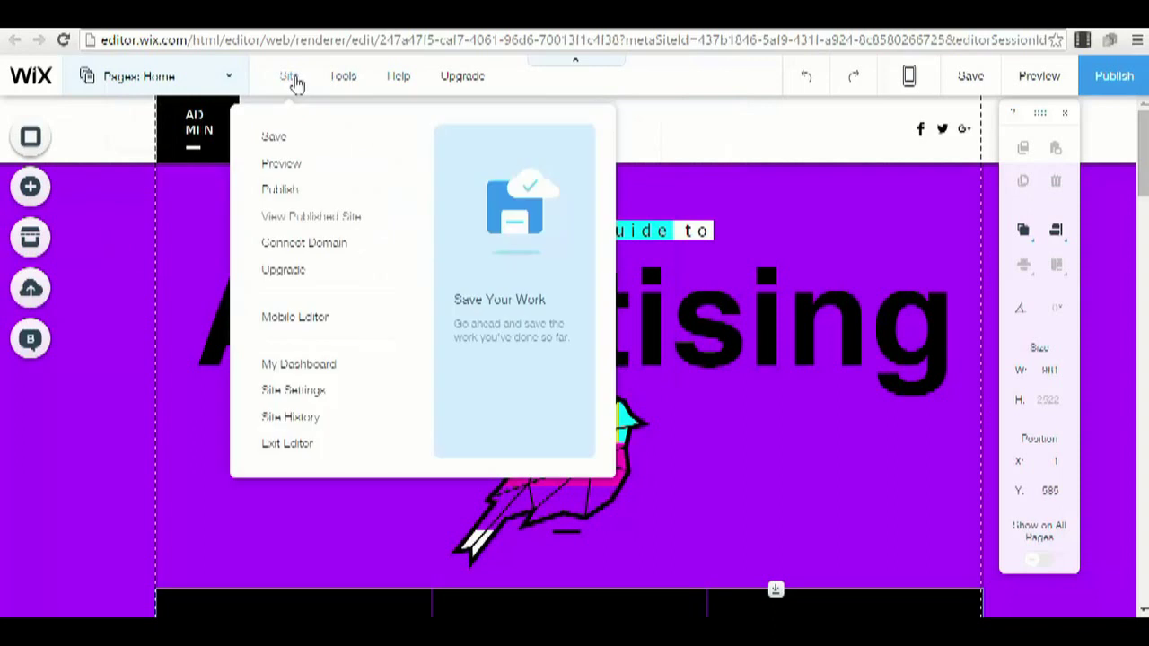
{"action": "left_click", "coordinate": [289, 368]}
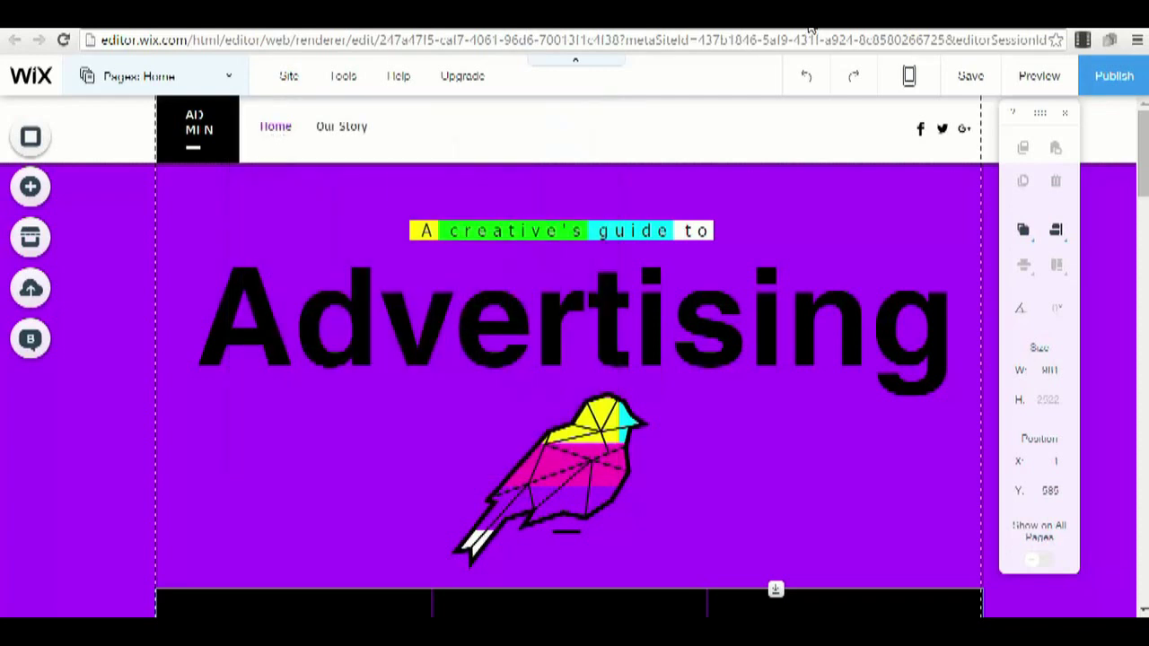
{"action": "left_click", "coordinate": [608, 174]}
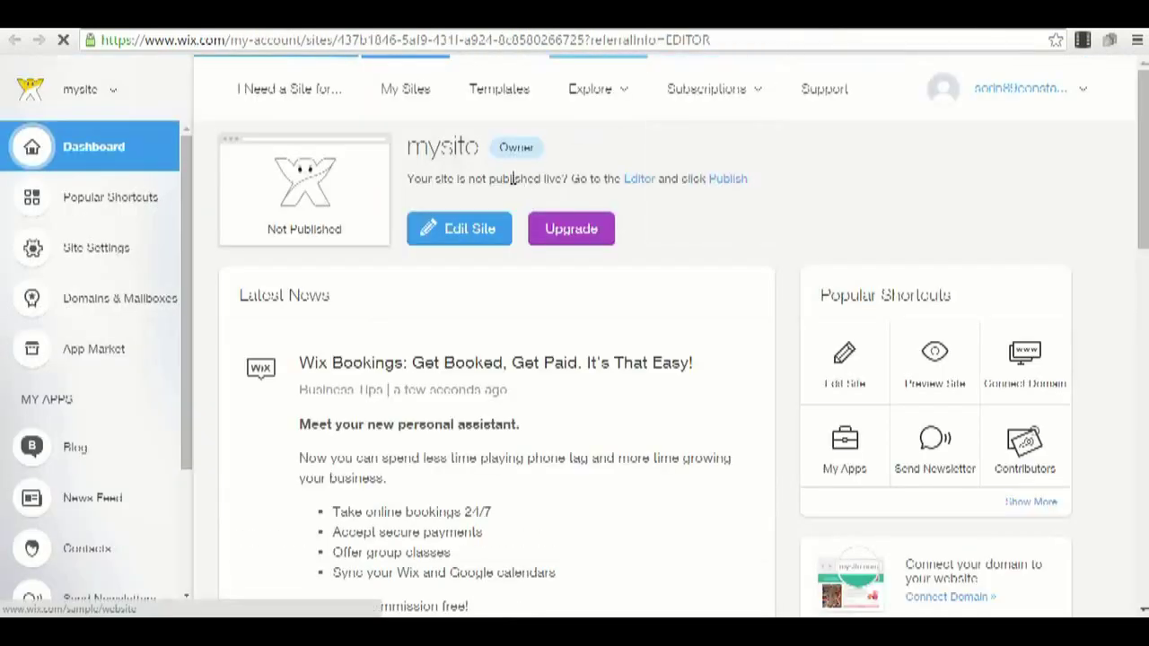
Start another new site and choose Other as the kind of website.
{"action": "left_click", "coordinate": [329, 92]}
{"action": "scroll", "coordinate": [789, 210], "scroll_direction": "down", "scroll_amount": 5}
{"action": "scroll", "coordinate": [808, 364], "scroll_direction": "up", "scroll_amount": 4}
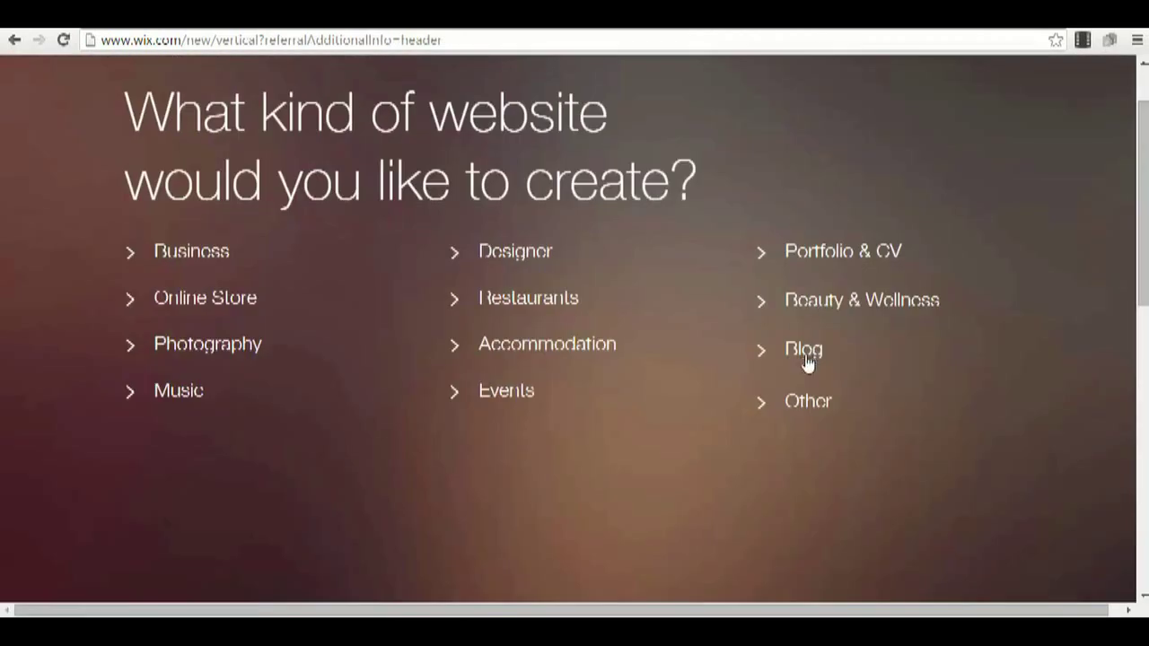
{"action": "left_click", "coordinate": [805, 413]}
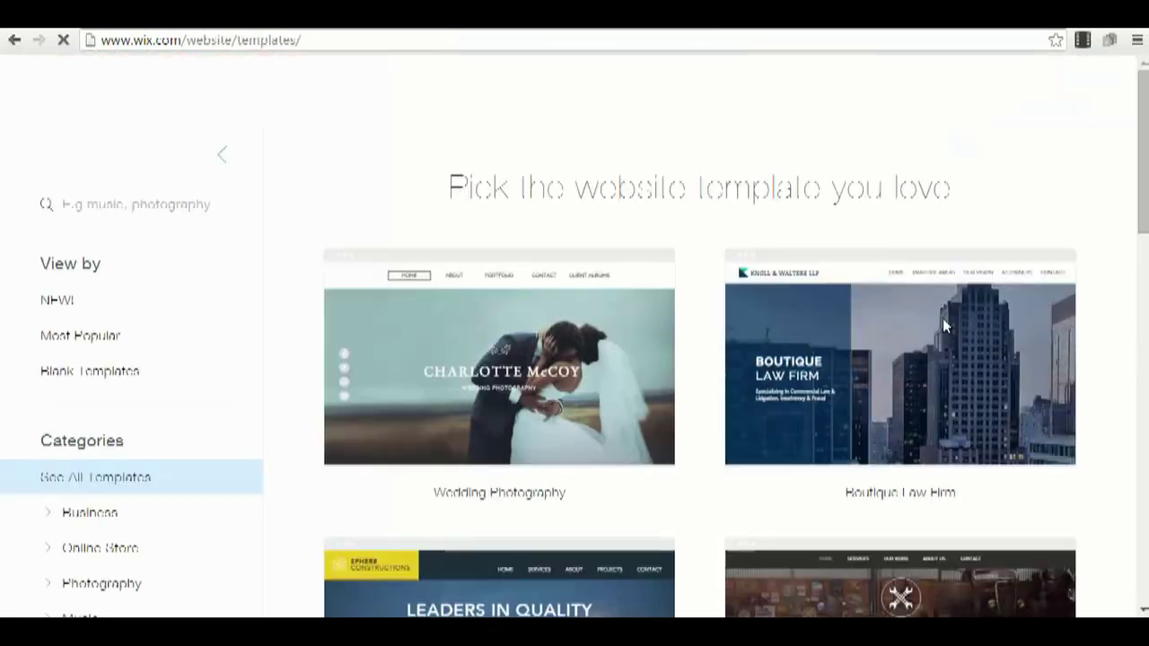
Browse the full template gallery and open the Ice Cream Parlor template from its second page for editing.
{"action": "scroll", "coordinate": [871, 307], "scroll_direction": "down", "scroll_amount": 4}
{"action": "scroll", "coordinate": [790, 270], "scroll_direction": "down", "scroll_amount": 4}
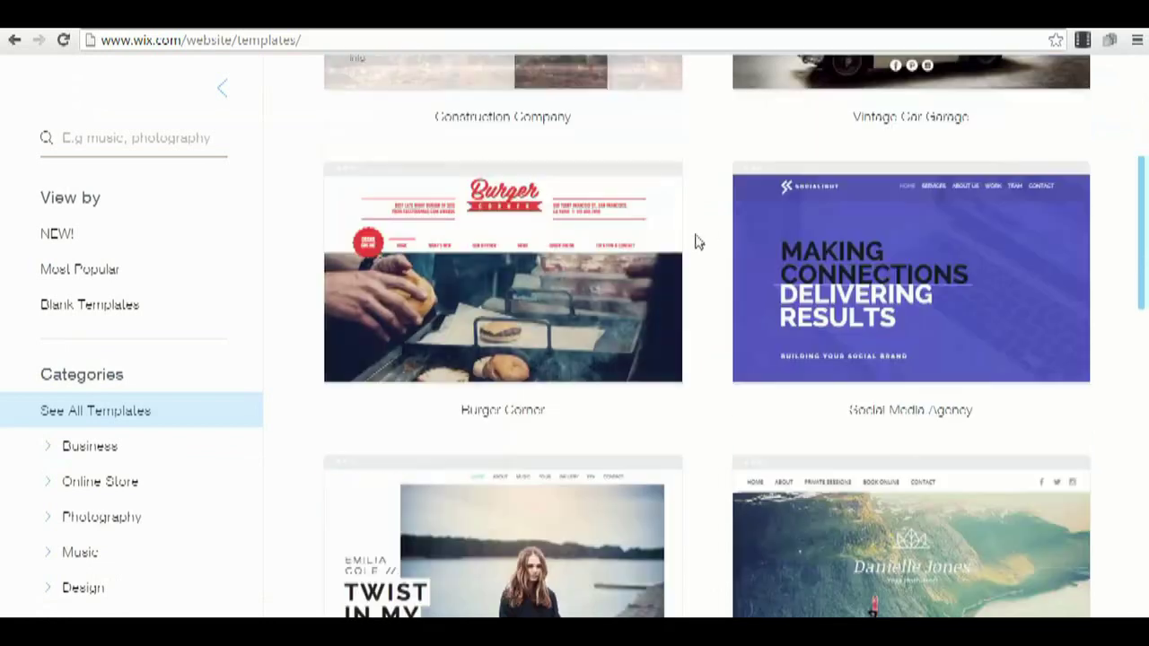
{"action": "scroll", "coordinate": [888, 287], "scroll_direction": "down", "scroll_amount": 4}
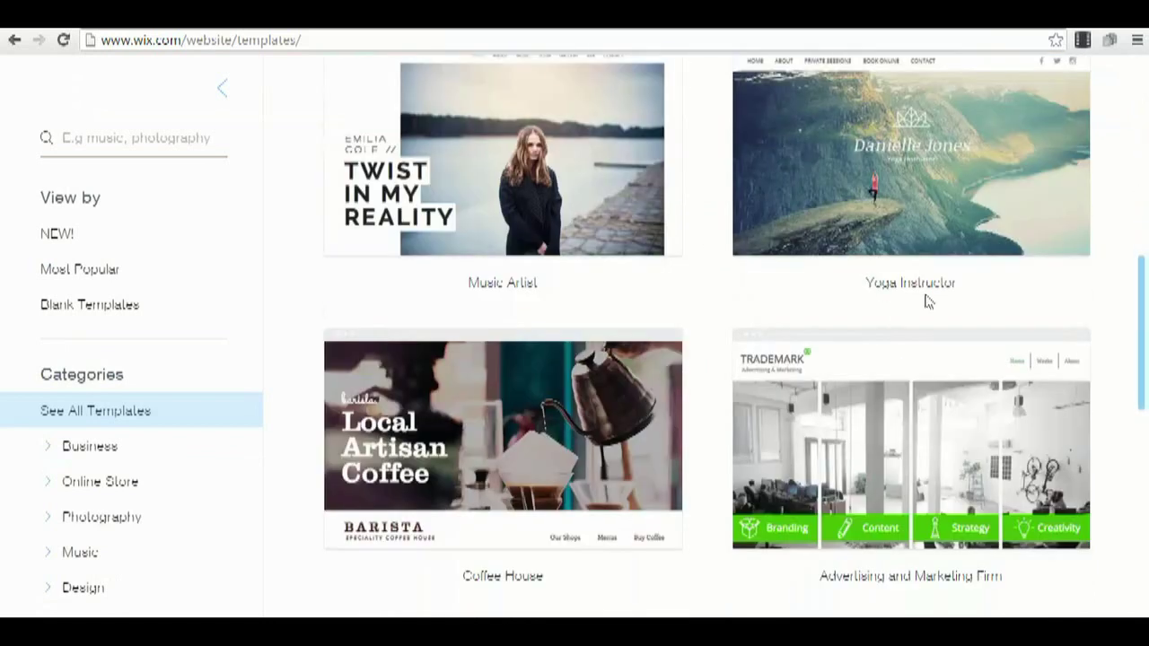
{"action": "scroll", "coordinate": [539, 186], "scroll_direction": "down", "scroll_amount": 3}
{"action": "scroll", "coordinate": [662, 282], "scroll_direction": "down", "scroll_amount": 4}
{"action": "scroll", "coordinate": [664, 282], "scroll_direction": "up", "scroll_amount": 10}
{"action": "scroll", "coordinate": [666, 282], "scroll_direction": "up", "scroll_amount": 3}
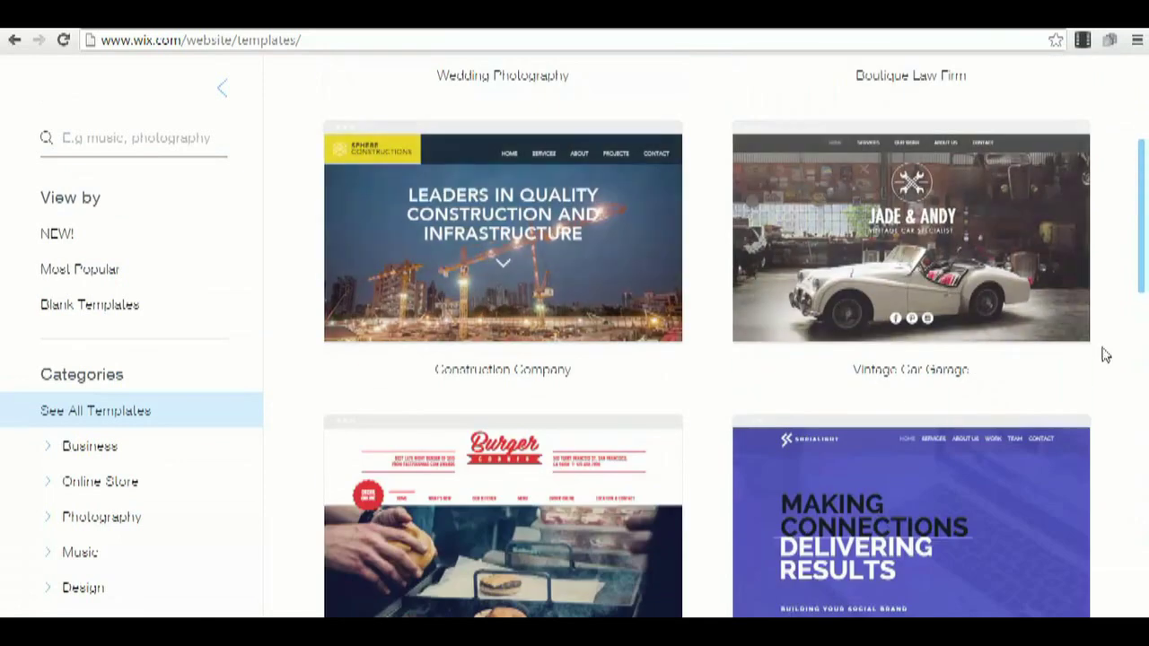
{"action": "scroll", "coordinate": [641, 305], "scroll_direction": "down", "scroll_amount": 12}
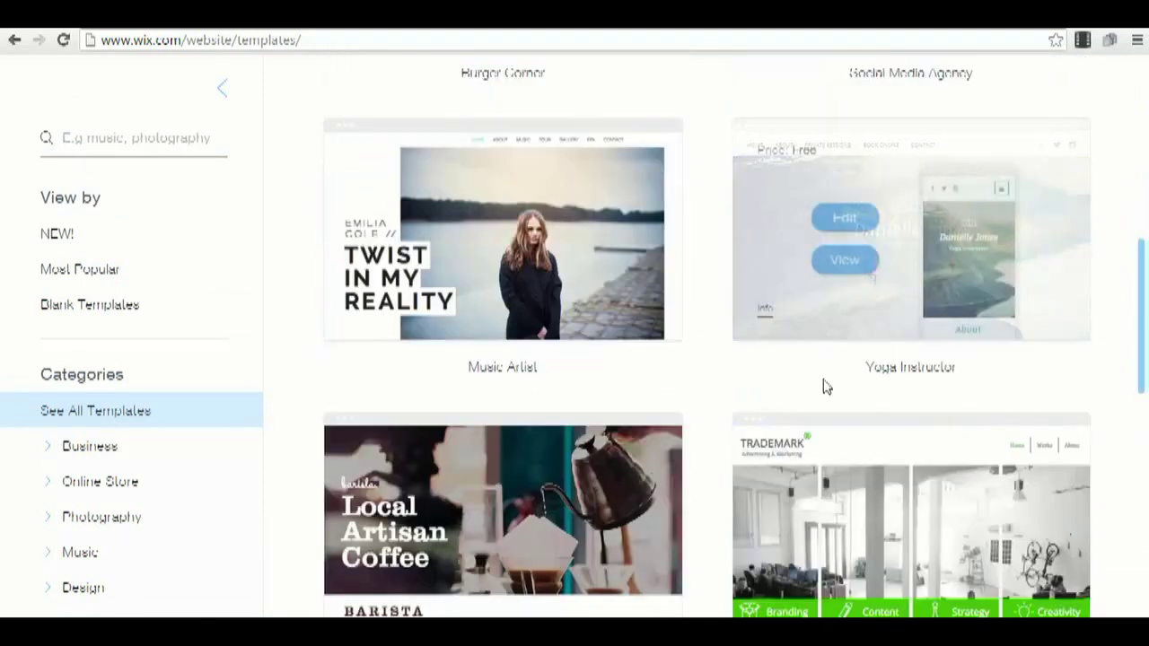
{"action": "scroll", "coordinate": [628, 314], "scroll_direction": "up", "scroll_amount": 4}
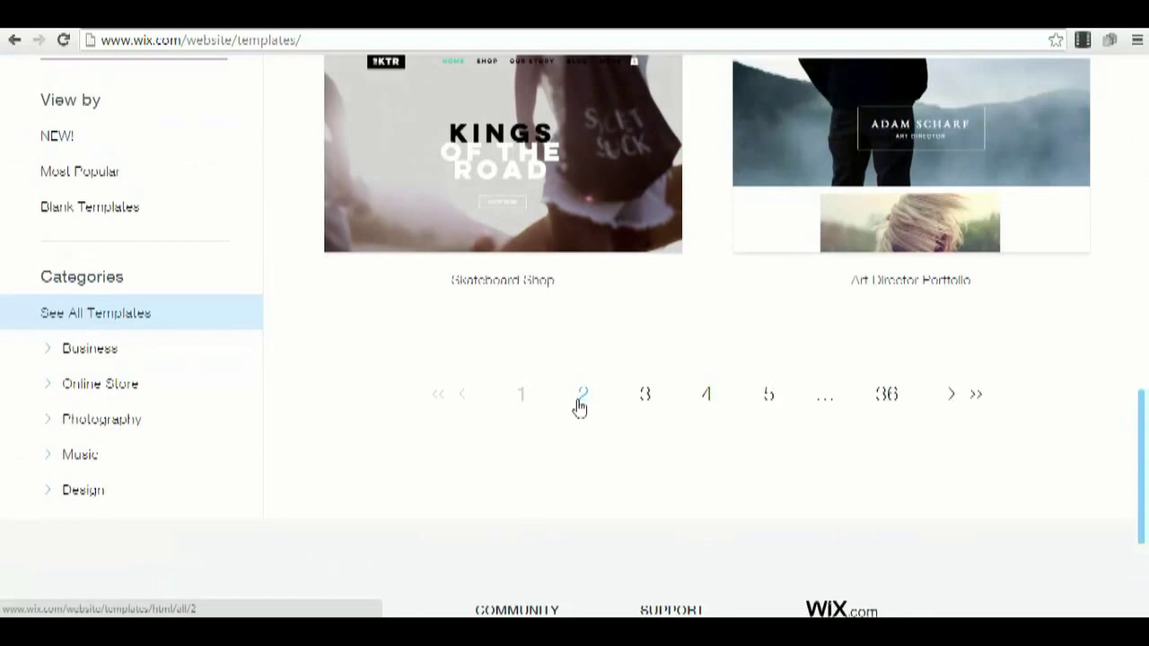
{"action": "left_click", "coordinate": [580, 394]}
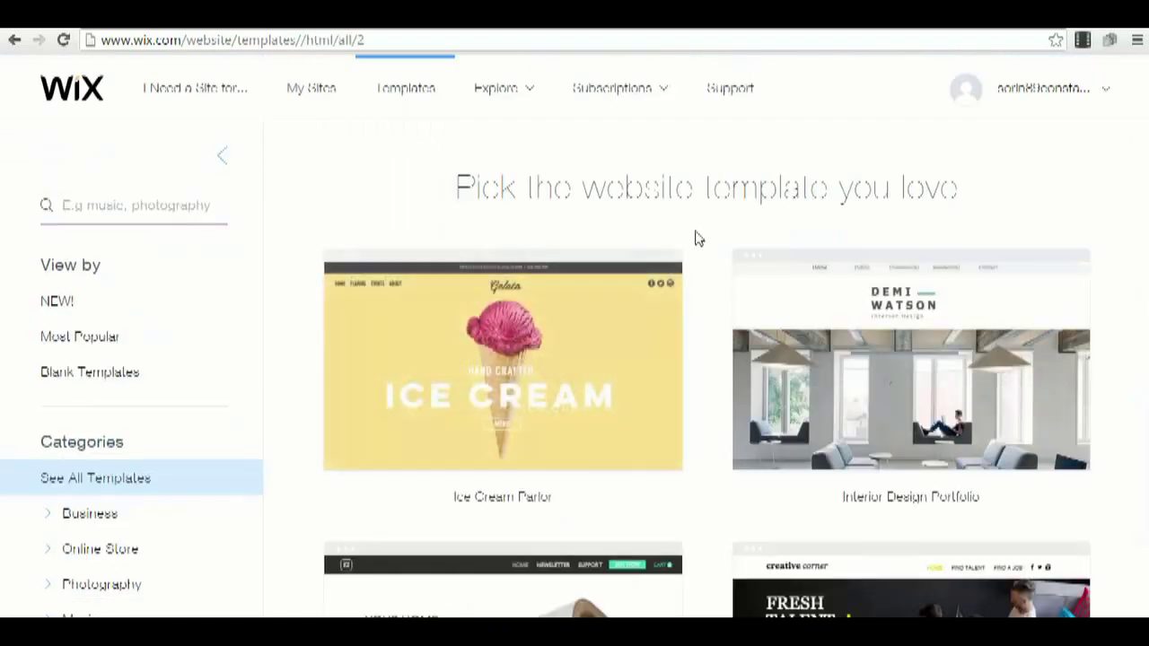
{"action": "mouse_move", "coordinate": [577, 377]}
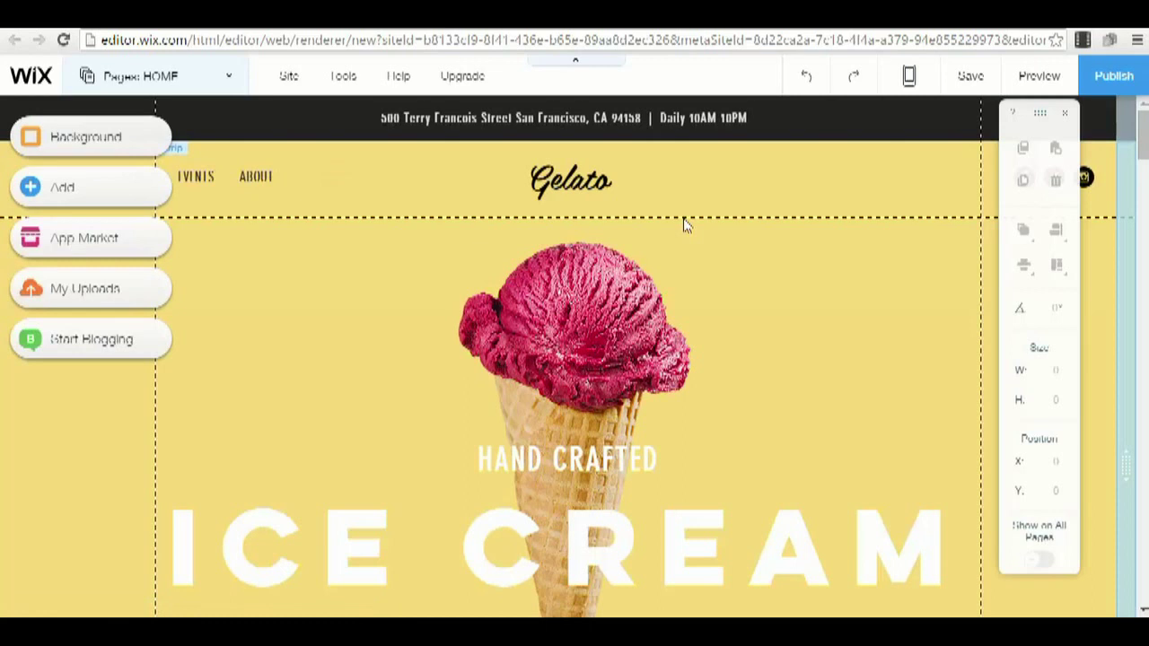
Delete the ice cream photo and the Our Flavors text group from the home page.
{"action": "scroll", "coordinate": [691, 296], "scroll_direction": "down", "scroll_amount": 5}
{"action": "scroll", "coordinate": [697, 346], "scroll_direction": "up", "scroll_amount": 2}
{"action": "scroll", "coordinate": [690, 389], "scroll_direction": "down", "scroll_amount": 2}
{"action": "left_click", "coordinate": [527, 311]}
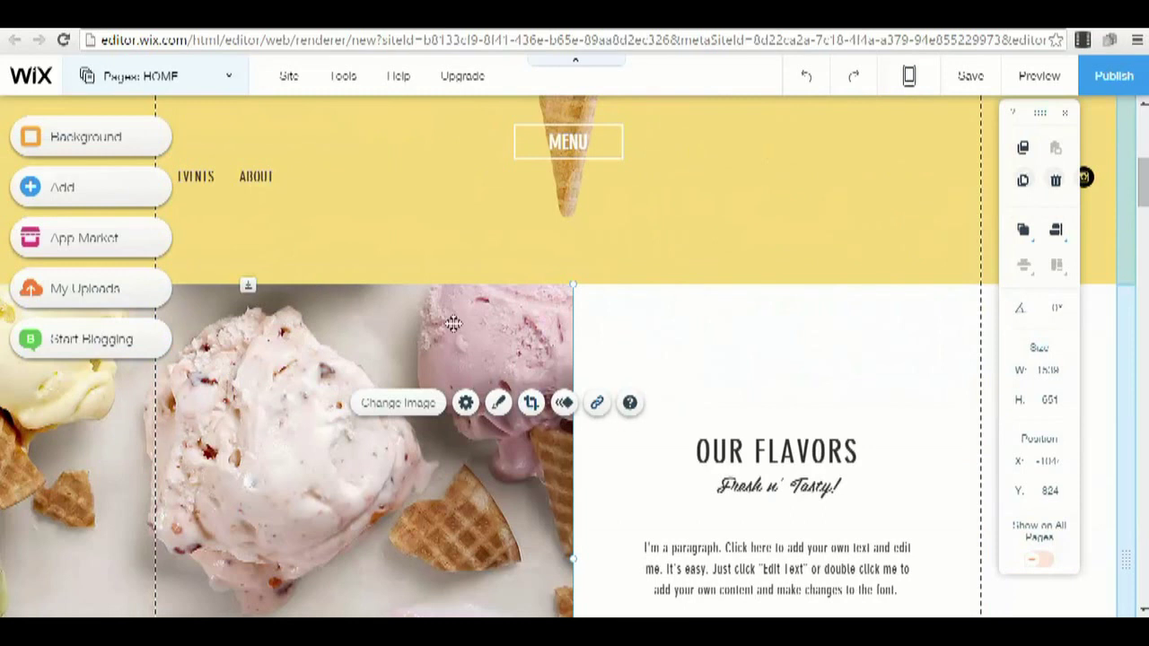
{"action": "key", "text": "Delete"}
{"action": "left_click", "coordinate": [692, 350]}
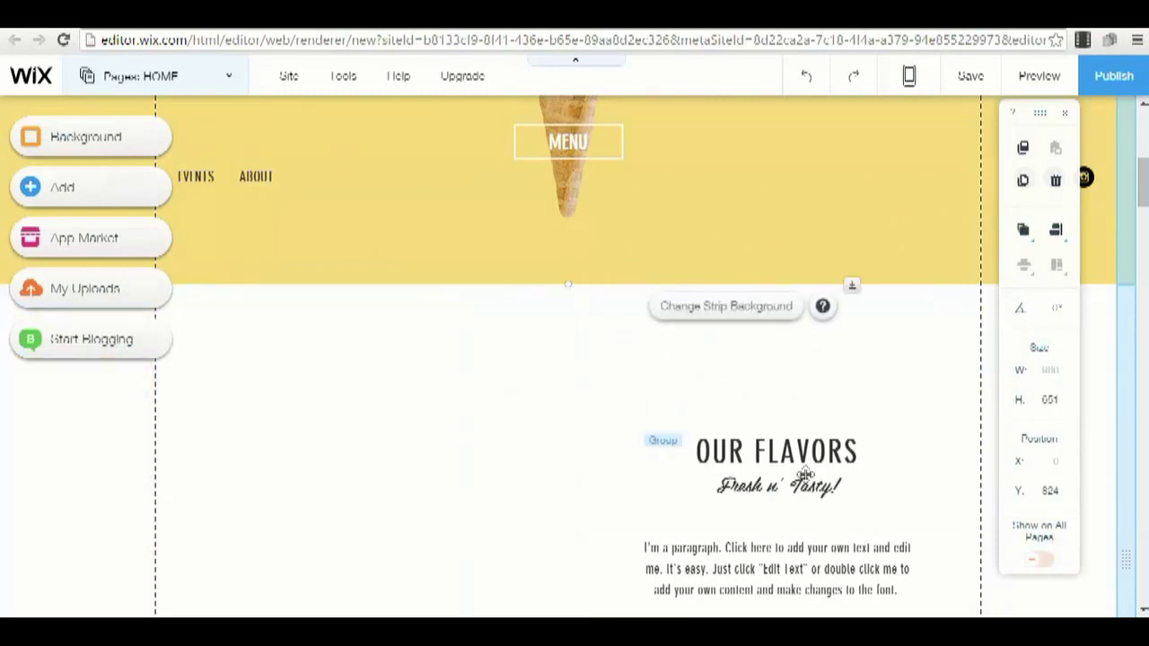
{"action": "left_click", "coordinate": [805, 474]}
{"action": "key", "text": "Delete"}
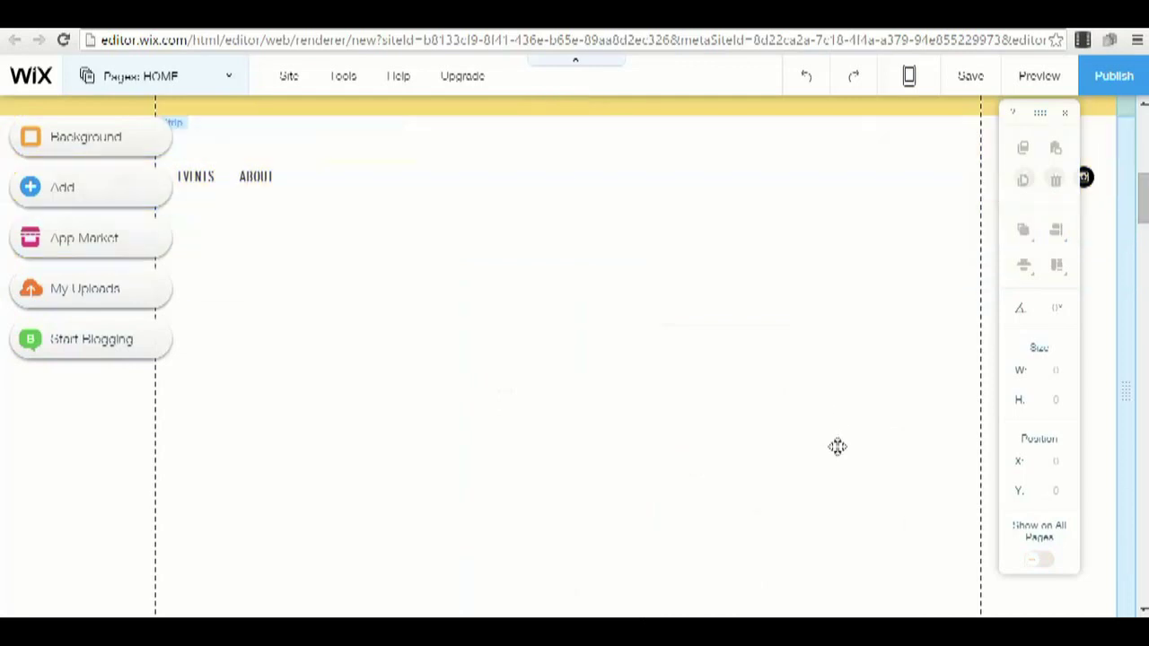
Delete the DAIRY FREE title, the ENJOY text and the green strip with the fruit bowl.
{"action": "left_click", "coordinate": [539, 215]}
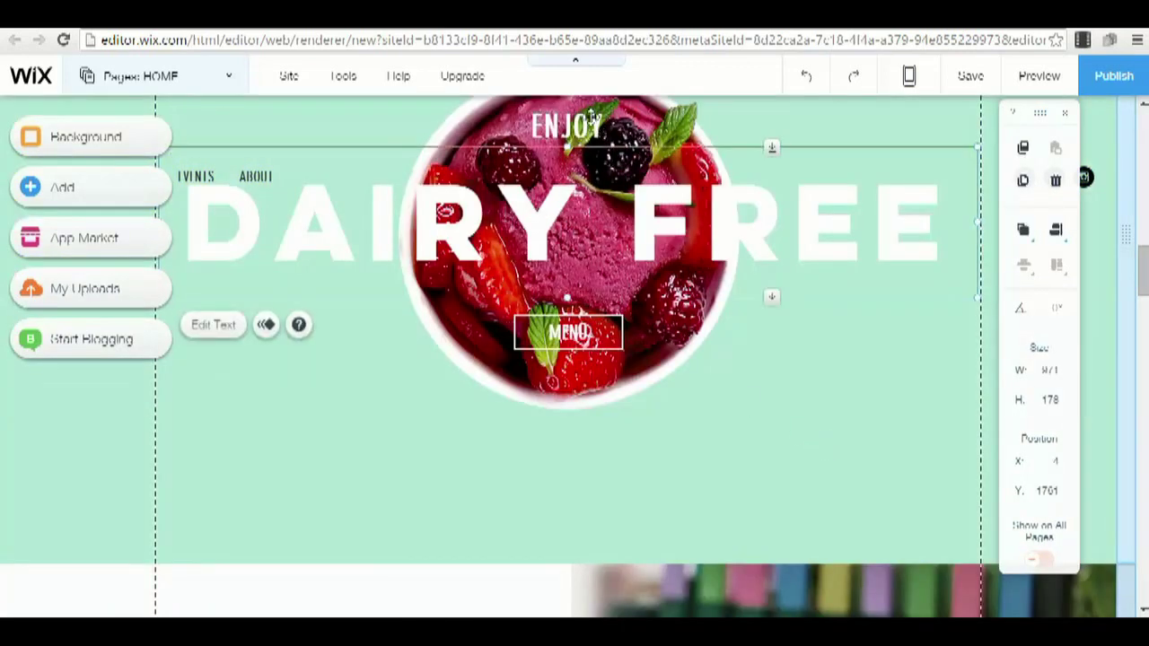
{"action": "key", "text": "Delete"}
{"action": "left_click", "coordinate": [565, 131]}
{"action": "key", "text": "Delete"}
{"action": "left_click", "coordinate": [622, 230]}
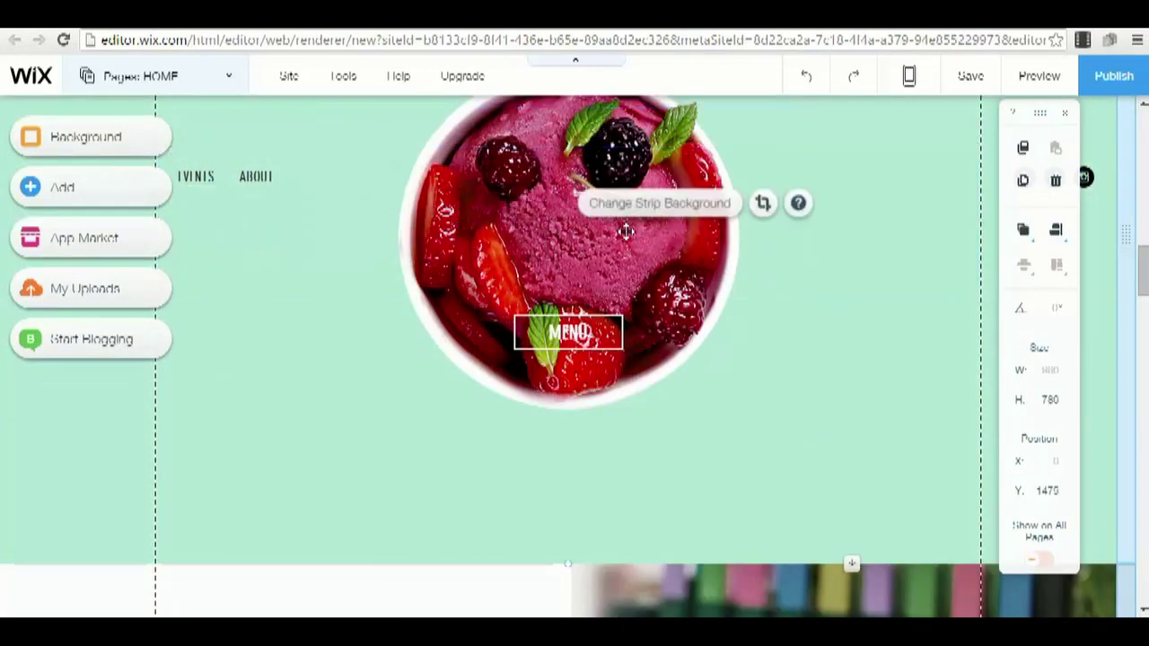
{"action": "key", "text": "Delete"}
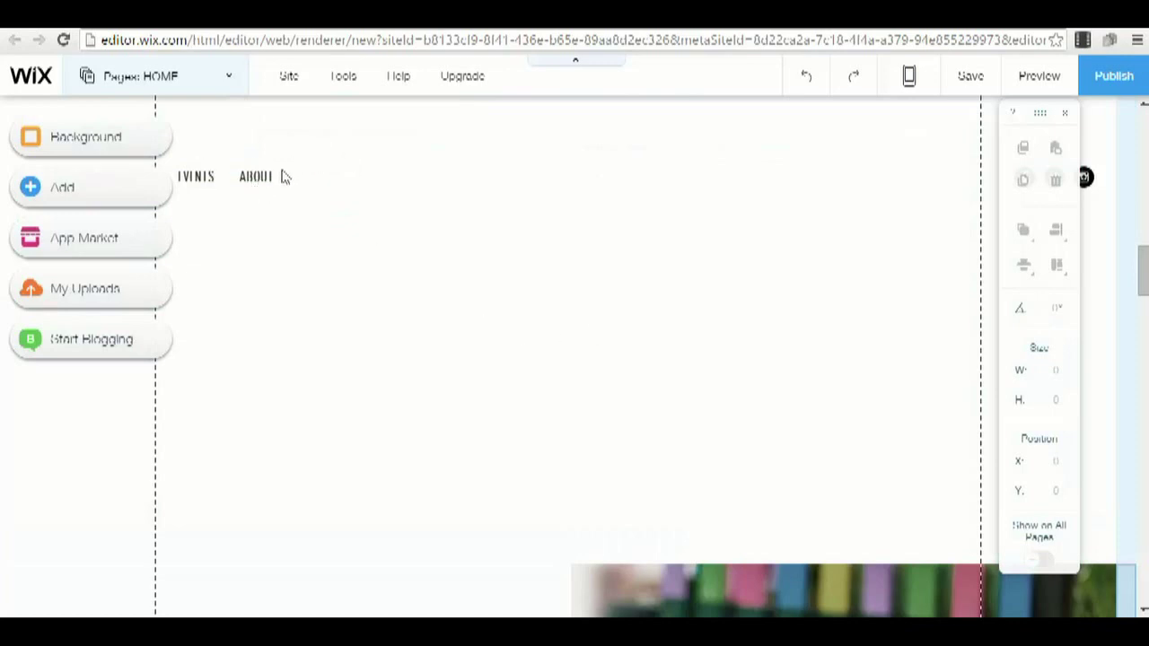
Delete the pinned navigation menu and the Our Place section with its cafe photo strip.
{"action": "left_click", "coordinate": [322, 189]}
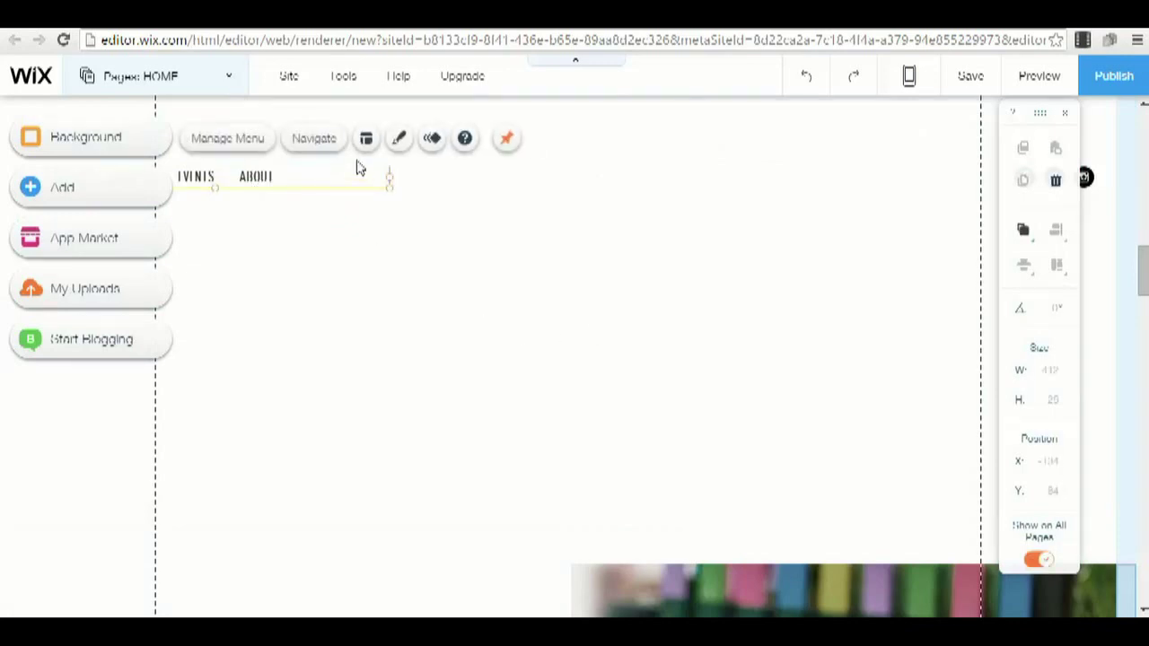
{"action": "key", "text": "Delete"}
{"action": "scroll", "coordinate": [777, 456], "scroll_direction": "down", "scroll_amount": 5}
{"action": "left_click", "coordinate": [372, 296]}
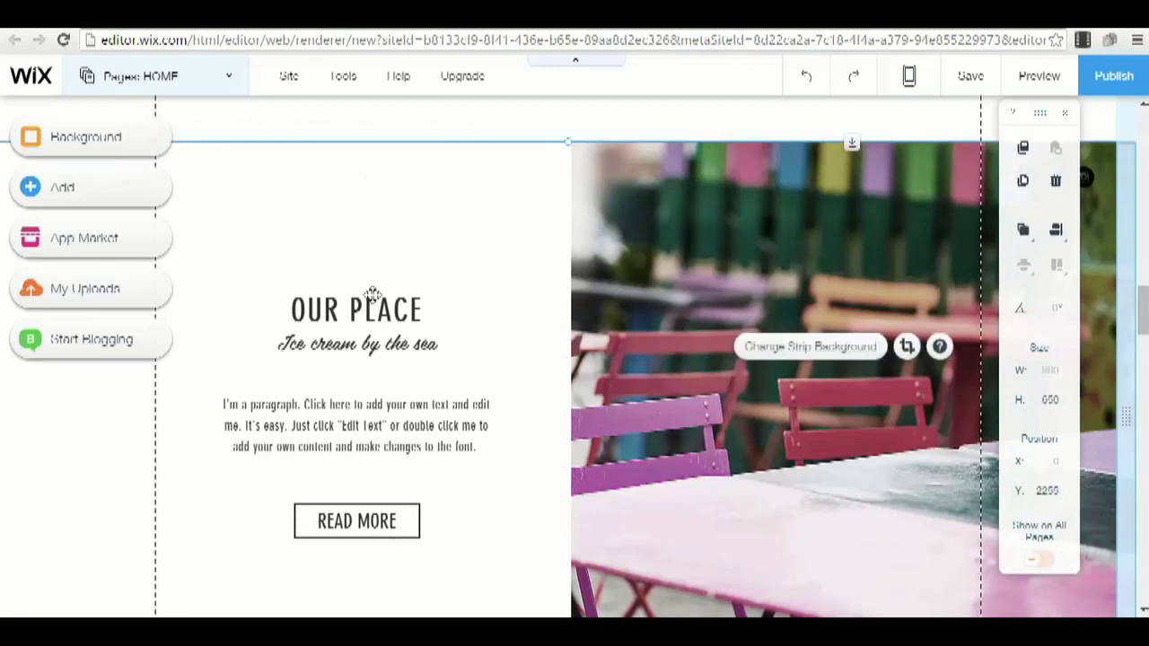
{"action": "key", "text": "Delete"}
{"action": "scroll", "coordinate": [610, 365], "scroll_direction": "down", "scroll_amount": 3}
{"action": "left_click", "coordinate": [609, 356]}
{"action": "key", "text": "Delete"}
Delete the Desserts section's cookie photo, MENU button, paragraph and headings.
{"action": "scroll", "coordinate": [631, 407], "scroll_direction": "down", "scroll_amount": 5}
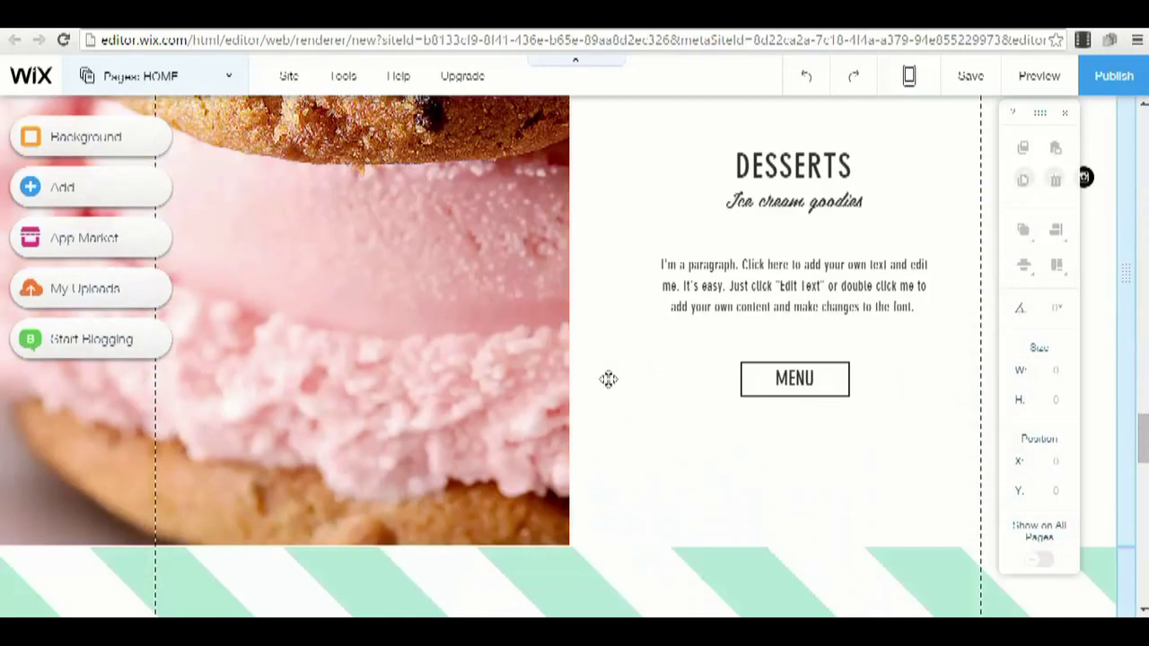
{"action": "left_click", "coordinate": [406, 305]}
{"action": "key", "text": "Delete"}
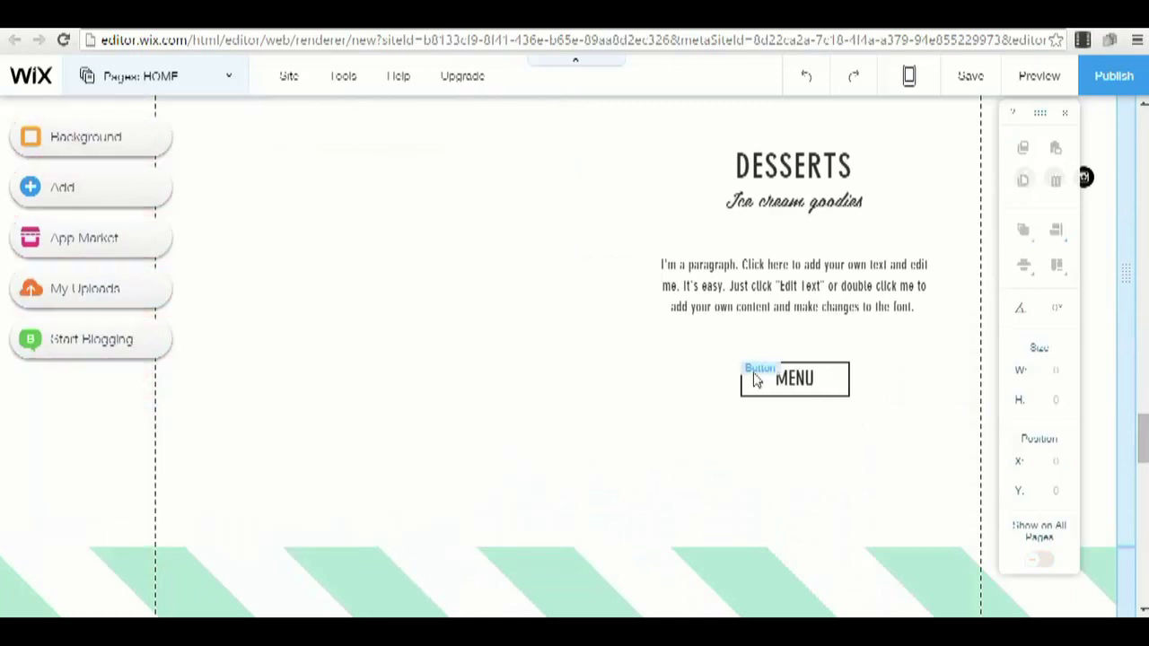
{"action": "left_click", "coordinate": [756, 380]}
{"action": "key", "text": "Delete"}
{"action": "left_click", "coordinate": [715, 263]}
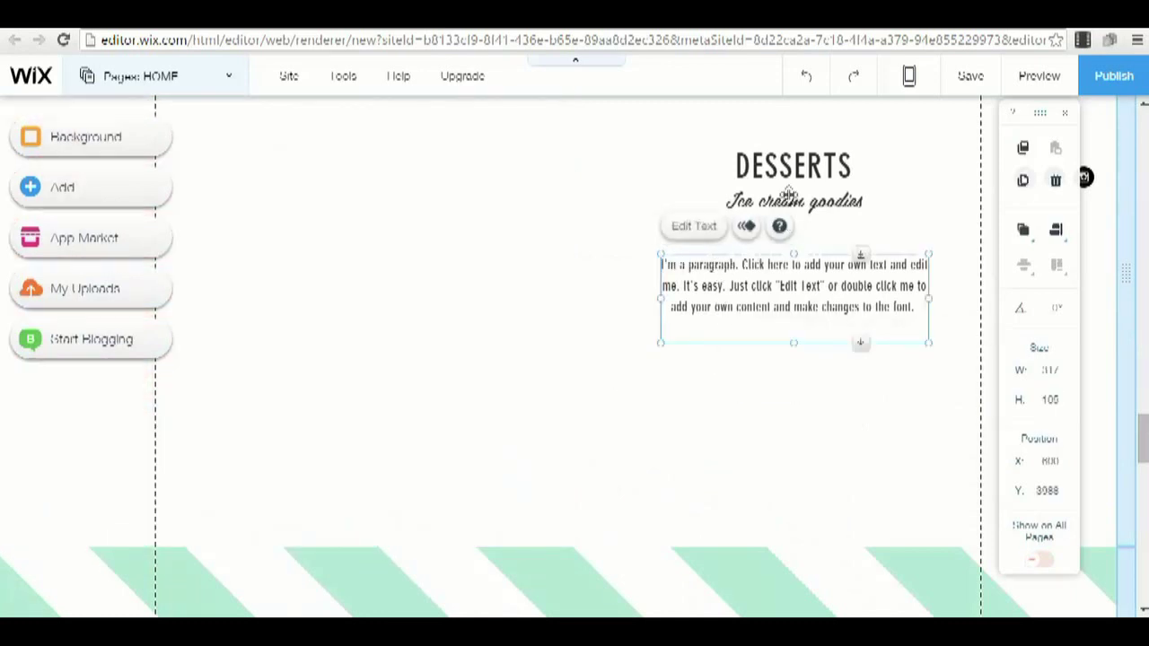
{"action": "key", "text": "Delete"}
{"action": "left_click", "coordinate": [788, 190]}
{"action": "key", "text": "Delete"}
{"action": "left_click", "coordinate": [788, 194]}
{"action": "key", "text": "Delete"}
Delete the remaining elements around the green striped section near the end of the page.
{"action": "scroll", "coordinate": [539, 318], "scroll_direction": "down", "scroll_amount": 5}
{"action": "left_click", "coordinate": [574, 260]}
{"action": "key", "text": "Delete"}
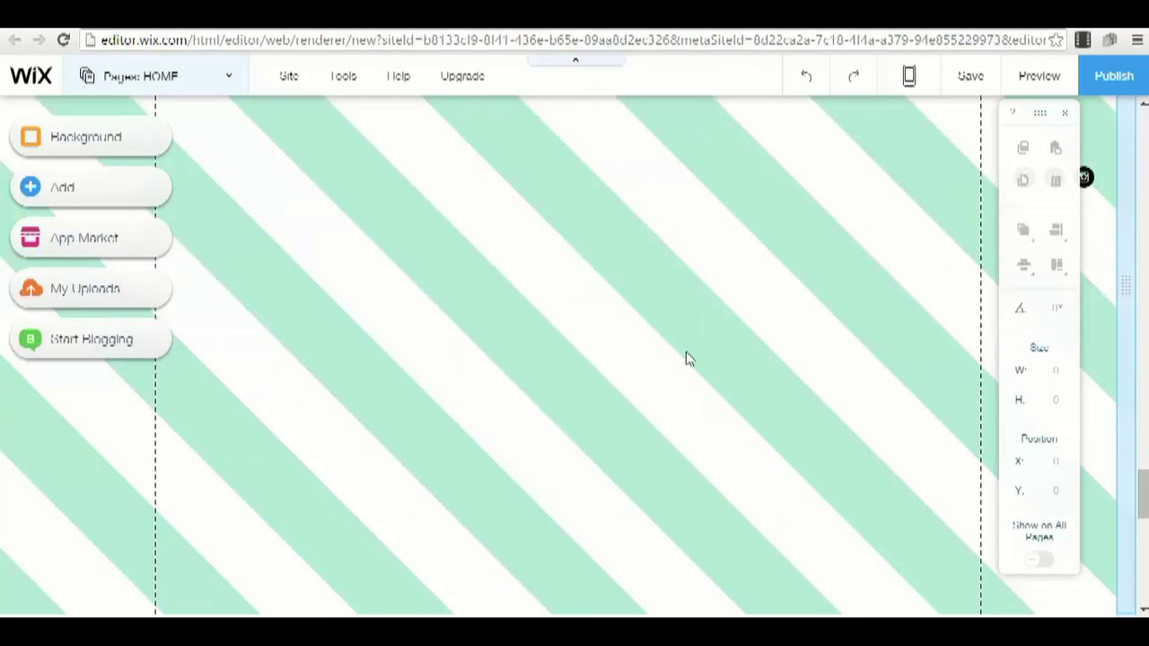
{"action": "scroll", "coordinate": [687, 357], "scroll_direction": "down", "scroll_amount": 5}
{"action": "left_click", "coordinate": [685, 350]}
{"action": "key", "text": "Delete"}
{"action": "left_click", "coordinate": [763, 404]}
Delete the ICE CREAM title, the HAND CRAFTED text and the ice cream cone image from the first section.
{"action": "scroll", "coordinate": [616, 288], "scroll_direction": "up", "scroll_amount": 5}
{"action": "scroll", "coordinate": [798, 346], "scroll_direction": "up", "scroll_amount": 10}
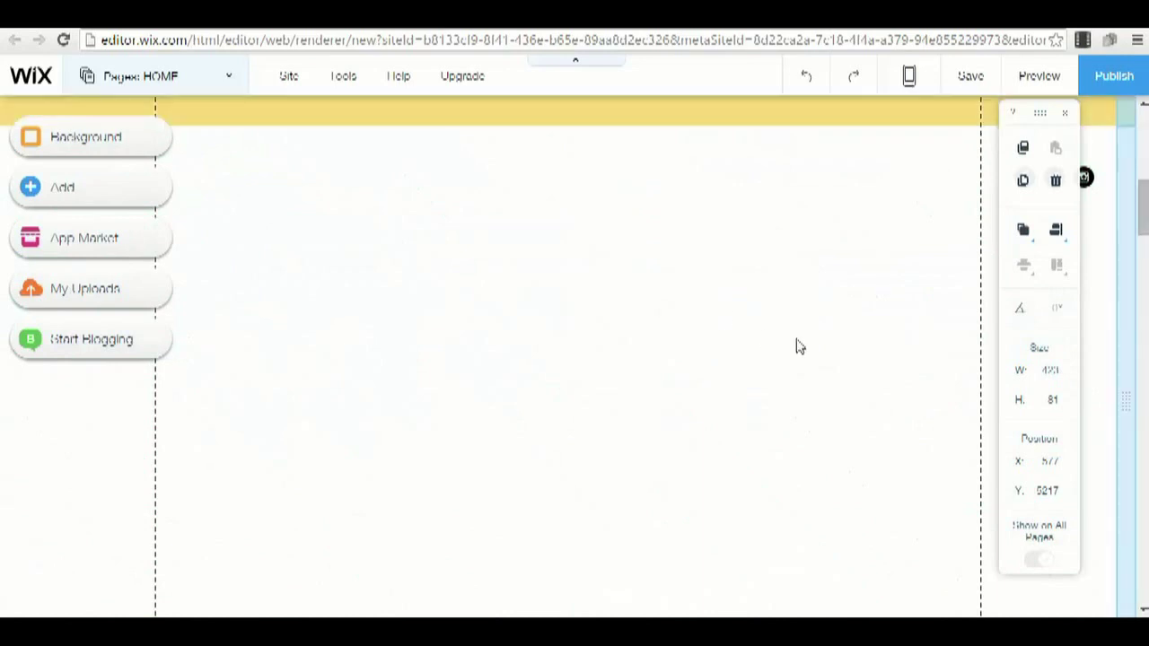
{"action": "left_click", "coordinate": [688, 539]}
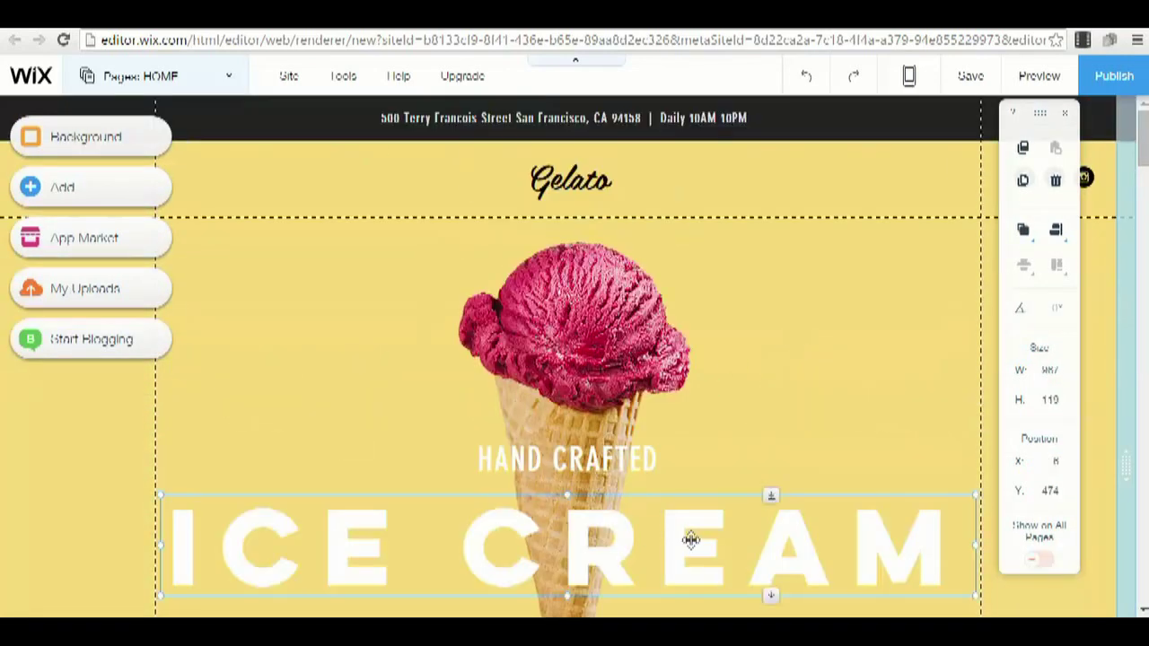
{"action": "key", "text": "Delete"}
{"action": "left_click", "coordinate": [561, 458]}
{"action": "key", "text": "Delete"}
{"action": "left_click", "coordinate": [587, 325]}
{"action": "key", "text": "Delete"}
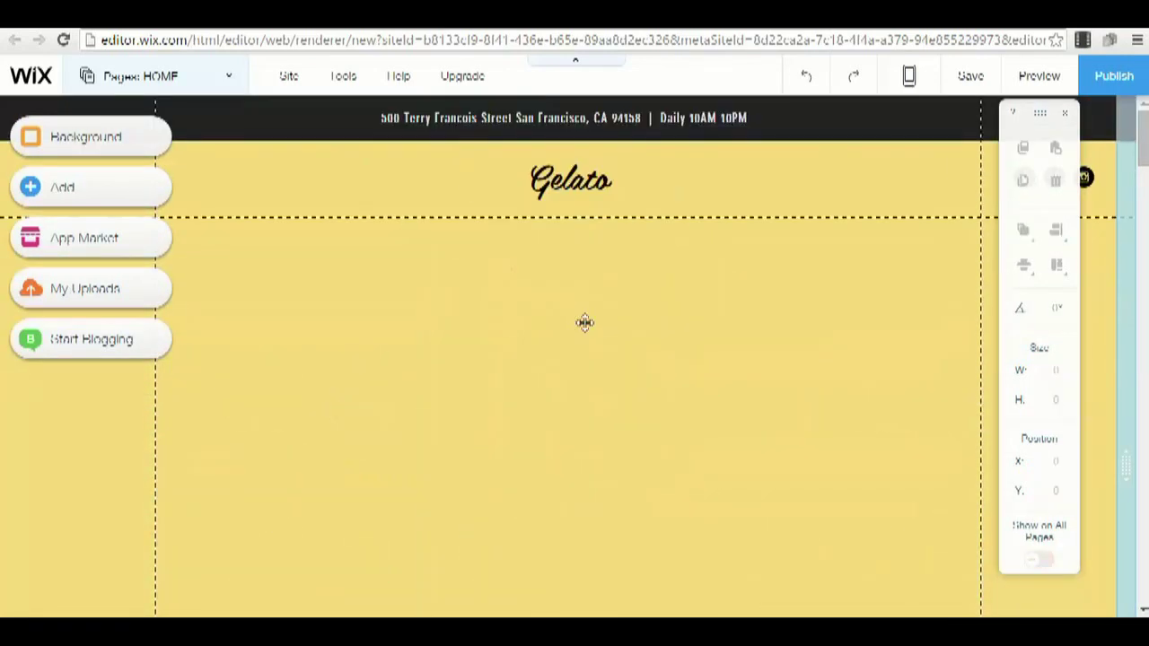
Replace the Gelato site title in the header with "FREE Webinar".
{"action": "left_click", "coordinate": [627, 179]}
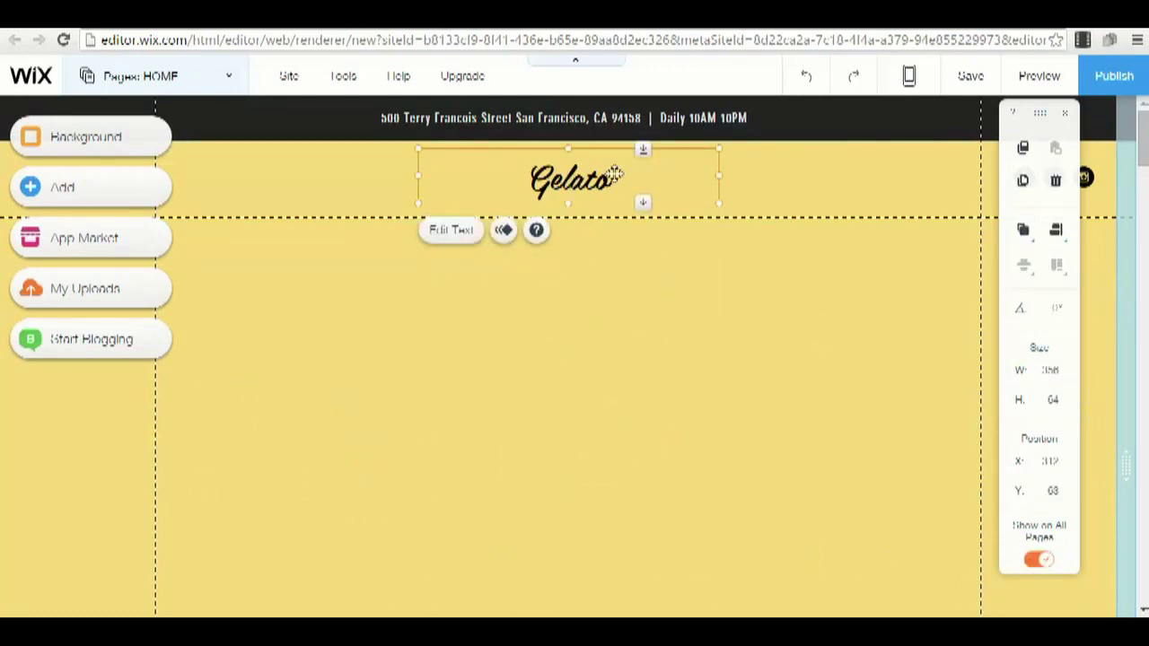
{"action": "double_click", "coordinate": [530, 190]}
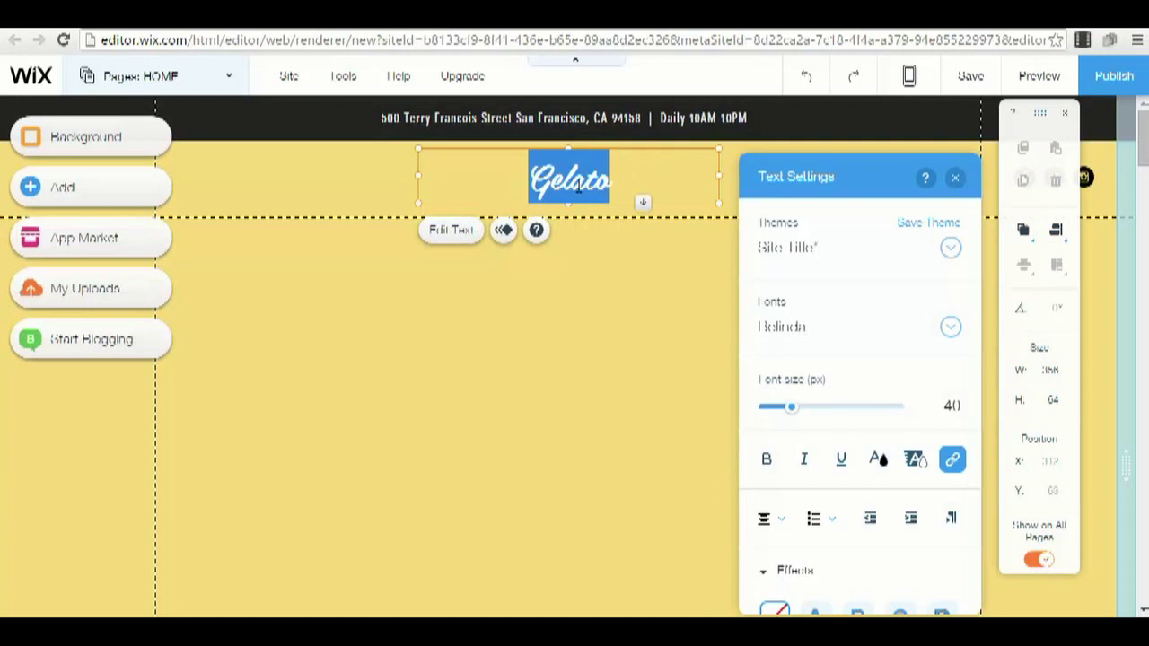
{"action": "type", "text": "FREE "}
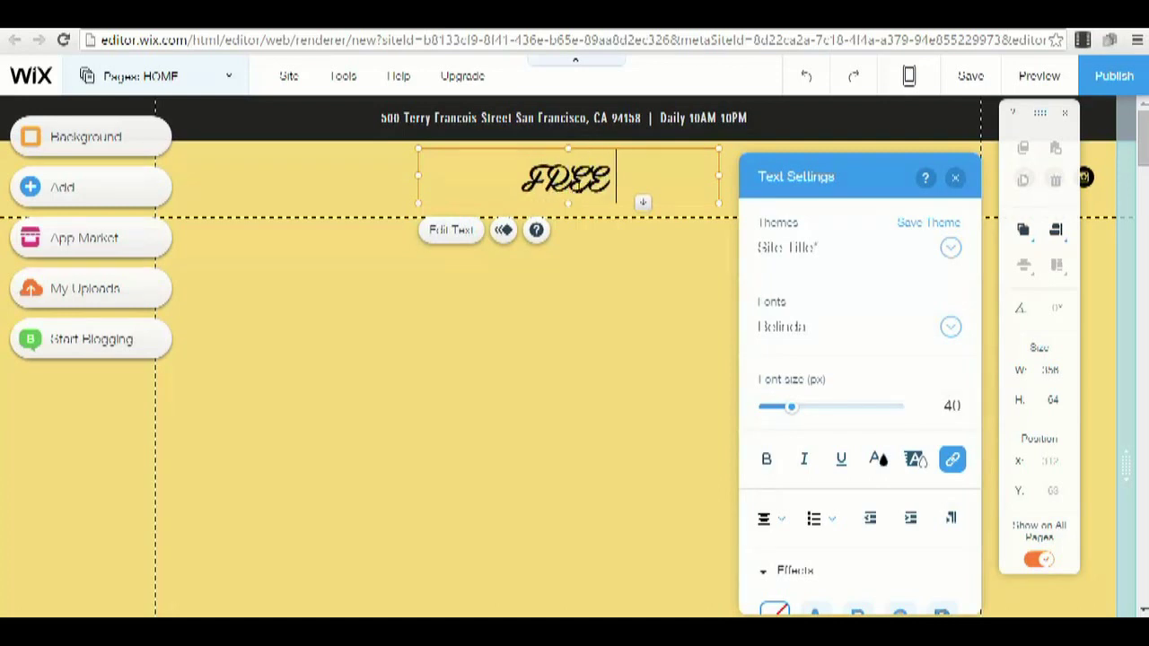
{"action": "type", "text": "Webinar"}
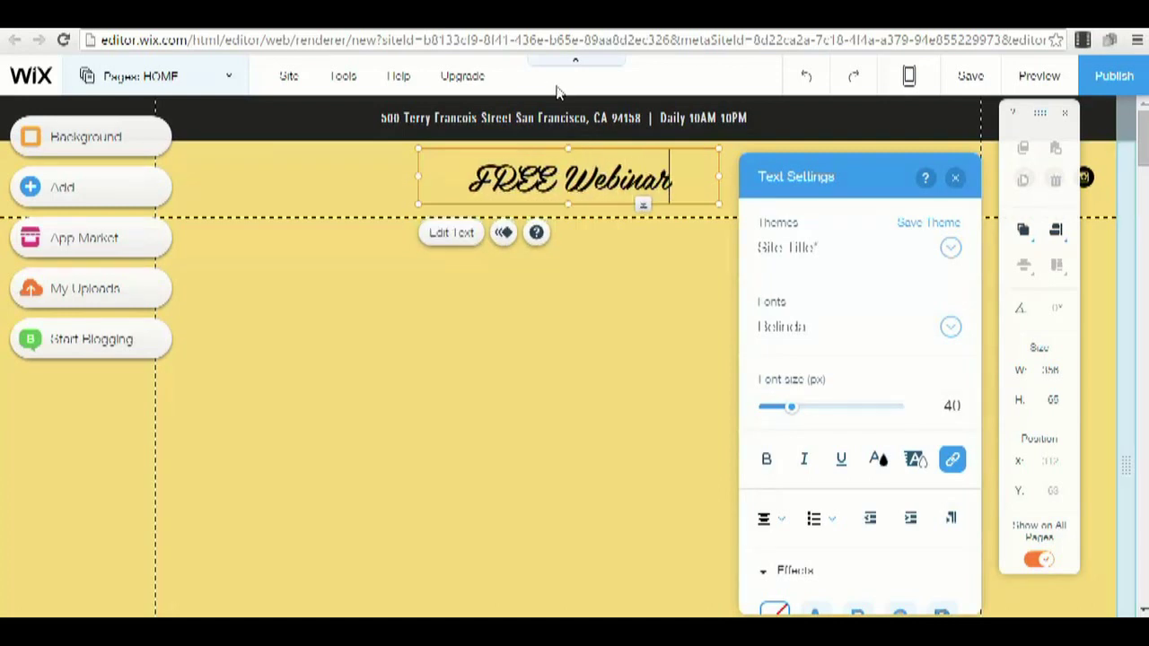
{"action": "left_click", "coordinate": [549, 229]}
{"action": "left_click", "coordinate": [568, 190]}
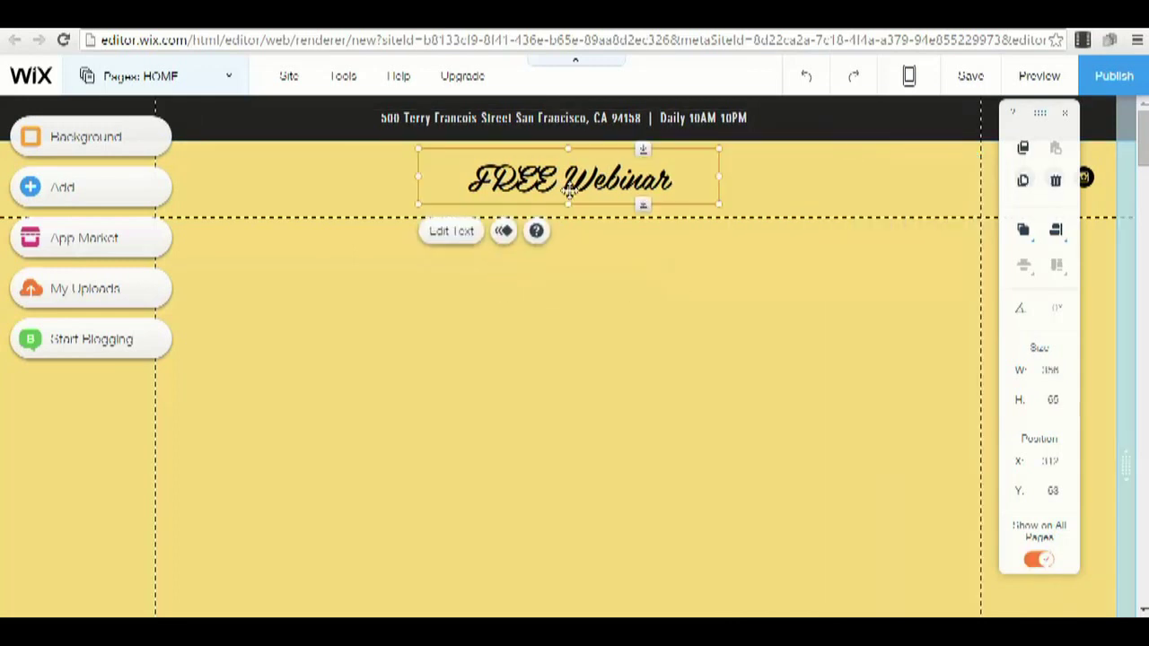
Change the FREE Webinar title's font to Brandon Grotesque and increase its font size slightly.
{"action": "left_click", "coordinate": [571, 181]}
{"action": "double_click", "coordinate": [551, 184]}
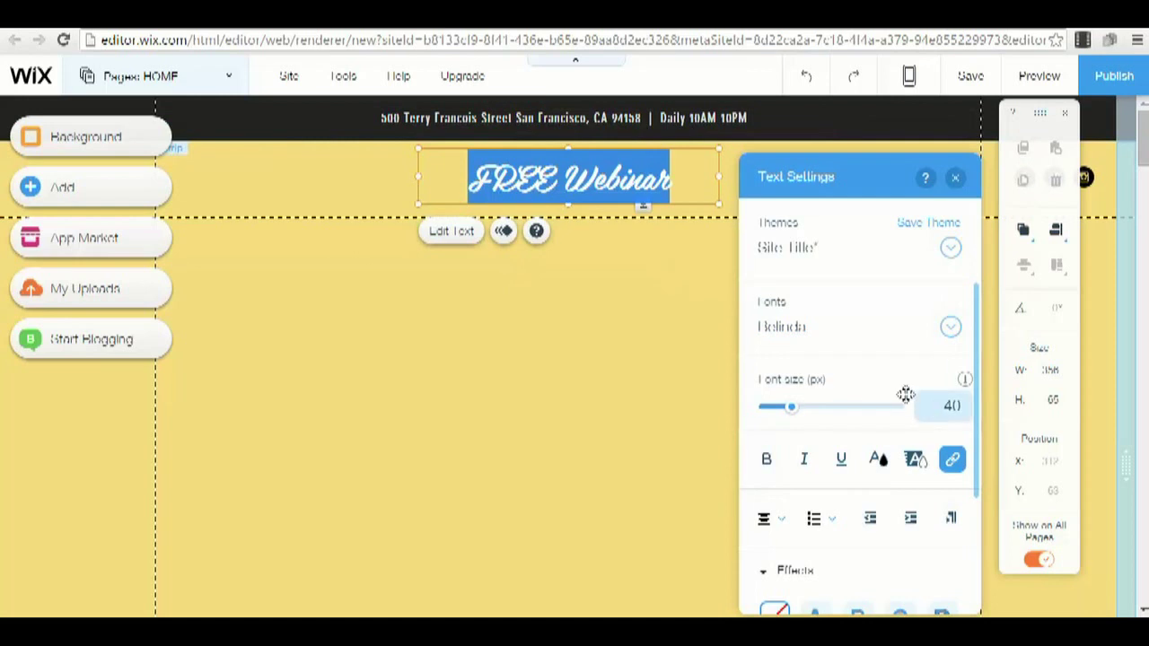
{"action": "left_click", "coordinate": [953, 334]}
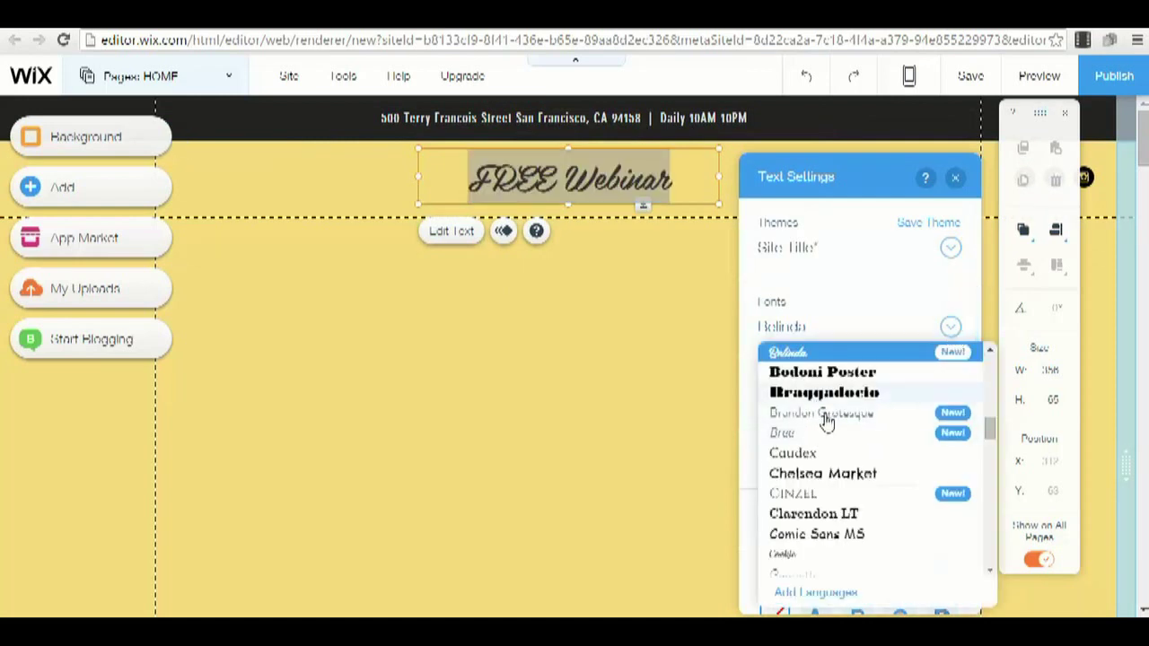
{"action": "left_click", "coordinate": [827, 420]}
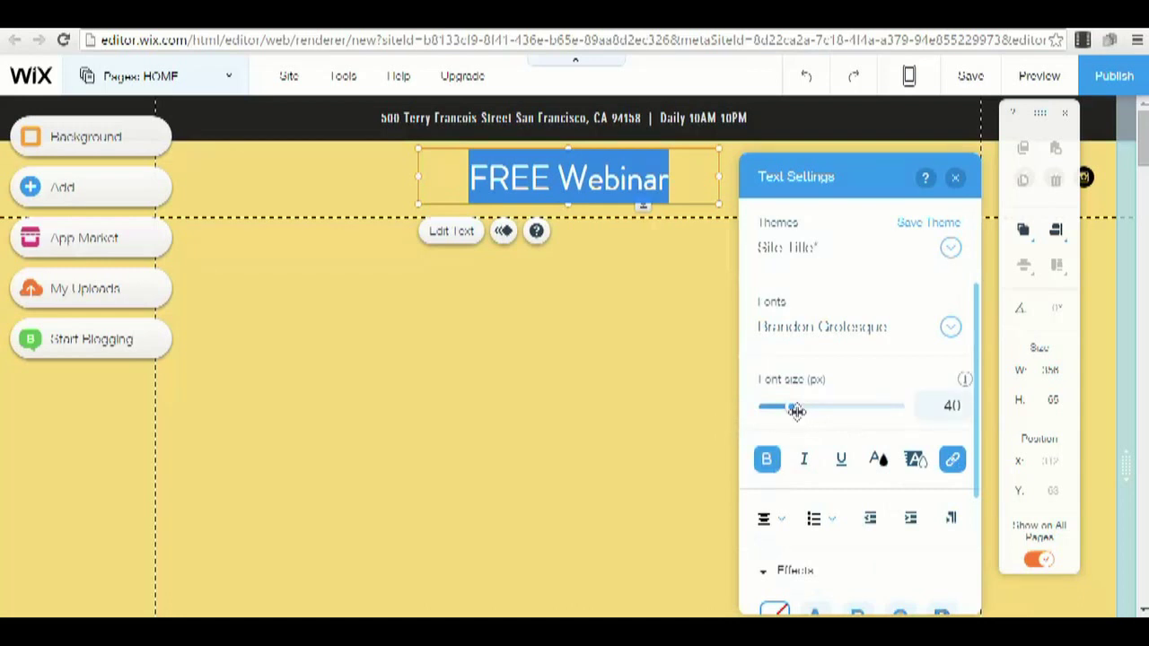
{"action": "mouse_move", "coordinate": [794, 409]}
{"action": "left_mouse_down"}
{"action": "mouse_move", "coordinate": [813, 416]}
{"action": "mouse_move", "coordinate": [801, 416]}
{"action": "left_mouse_up"}
{"action": "left_click", "coordinate": [616, 326]}
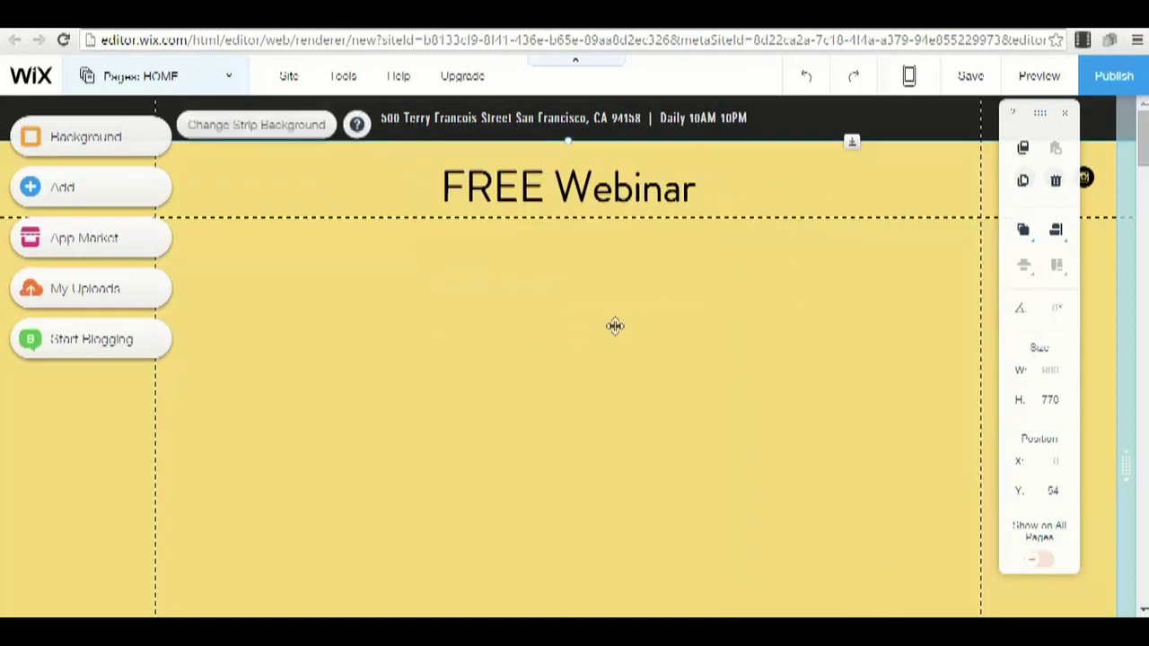
Delete the address and opening hours text from the black strip above the header.
{"action": "left_click", "coordinate": [541, 125]}
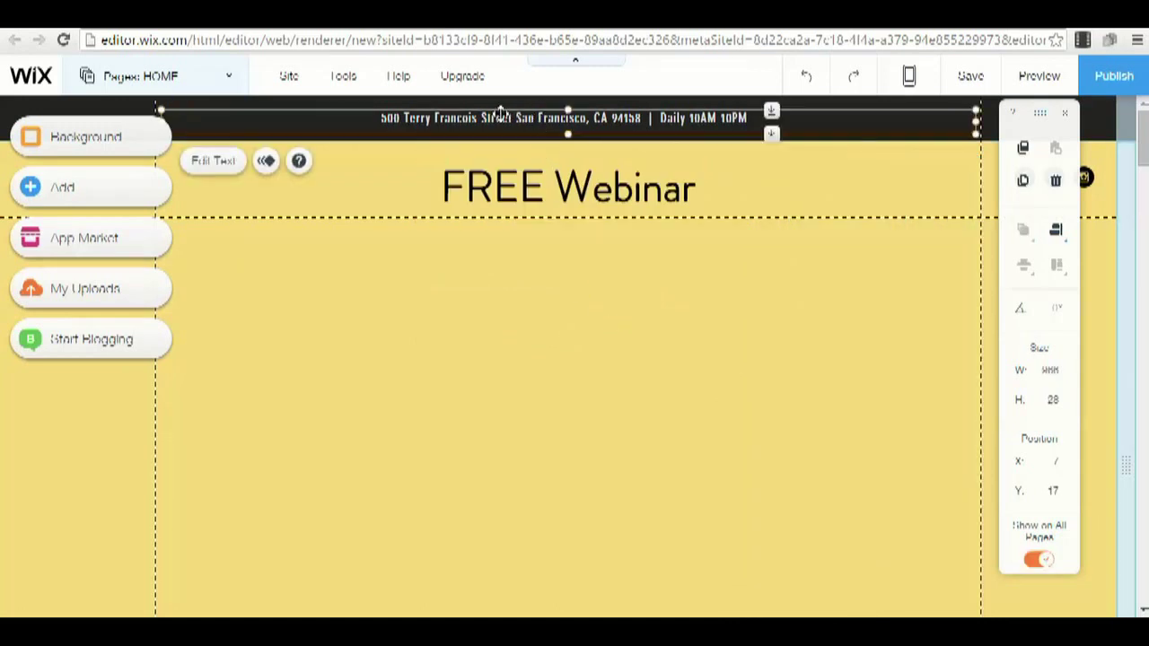
{"action": "key", "text": "Delete"}
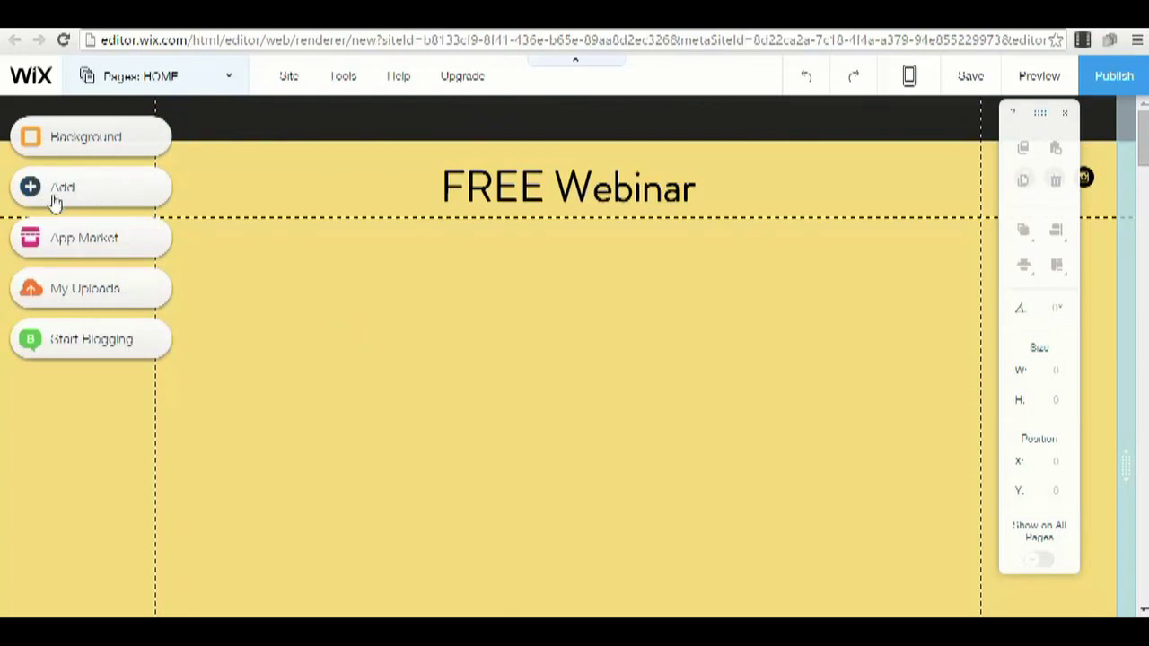
Add a YouTube video below the title, enlarge it to about 656 by 379 px and centre it on the page.
{"action": "left_click", "coordinate": [108, 188]}
{"action": "scroll", "coordinate": [289, 287], "scroll_direction": "down", "scroll_amount": 3}
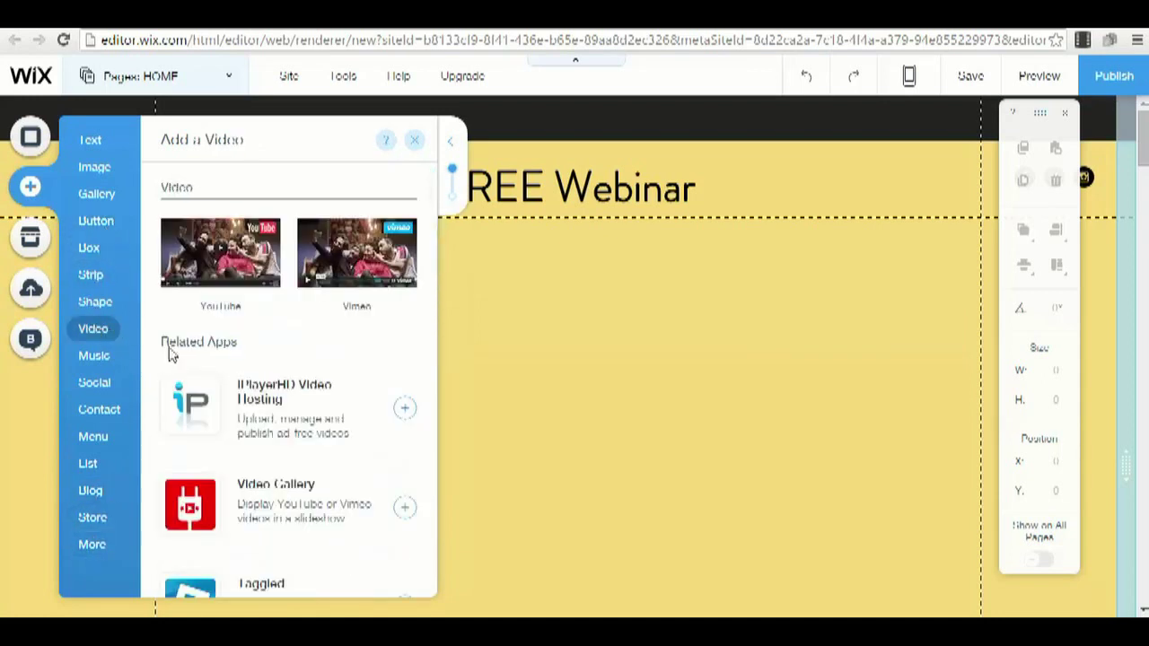
{"action": "left_click", "coordinate": [238, 258]}
{"action": "mouse_move", "coordinate": [708, 369]}
{"action": "left_mouse_down"}
{"action": "mouse_move", "coordinate": [698, 407]}
{"action": "mouse_move", "coordinate": [696, 388]}
{"action": "left_mouse_up"}
{"action": "left_click_drag", "start_coordinate": [783, 485], "coordinate": [924, 591]}
{"action": "left_click_drag", "start_coordinate": [879, 501], "coordinate": [793, 499]}
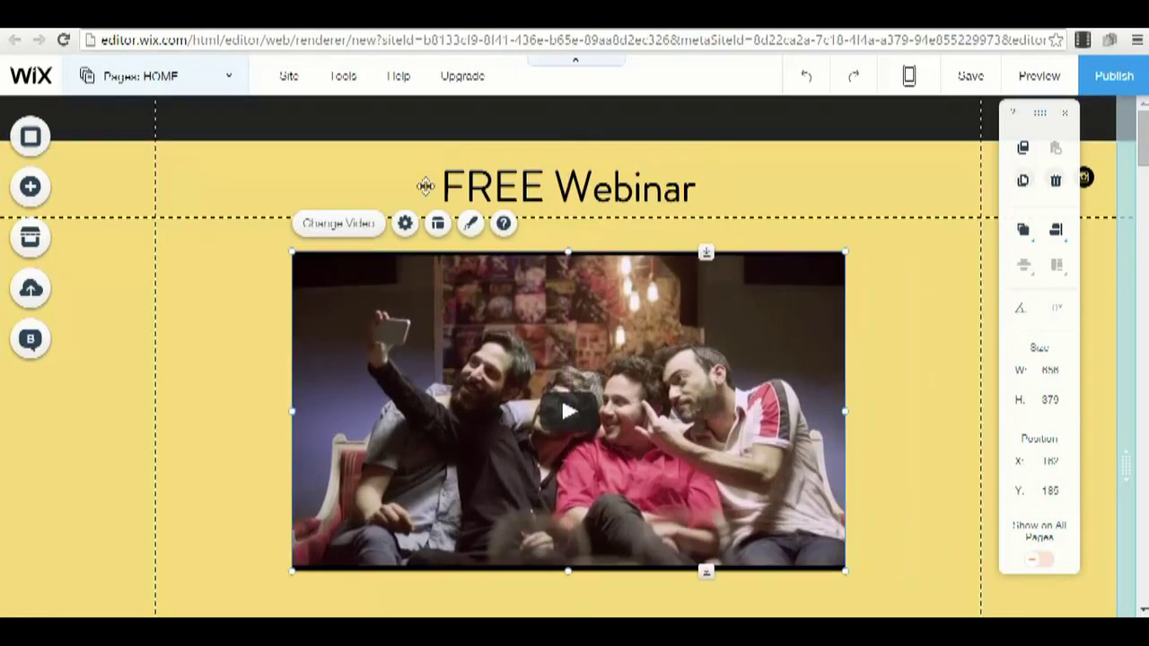
Open the video's settings and examine the web address field for its YouTube link.
{"action": "left_click", "coordinate": [405, 224]}
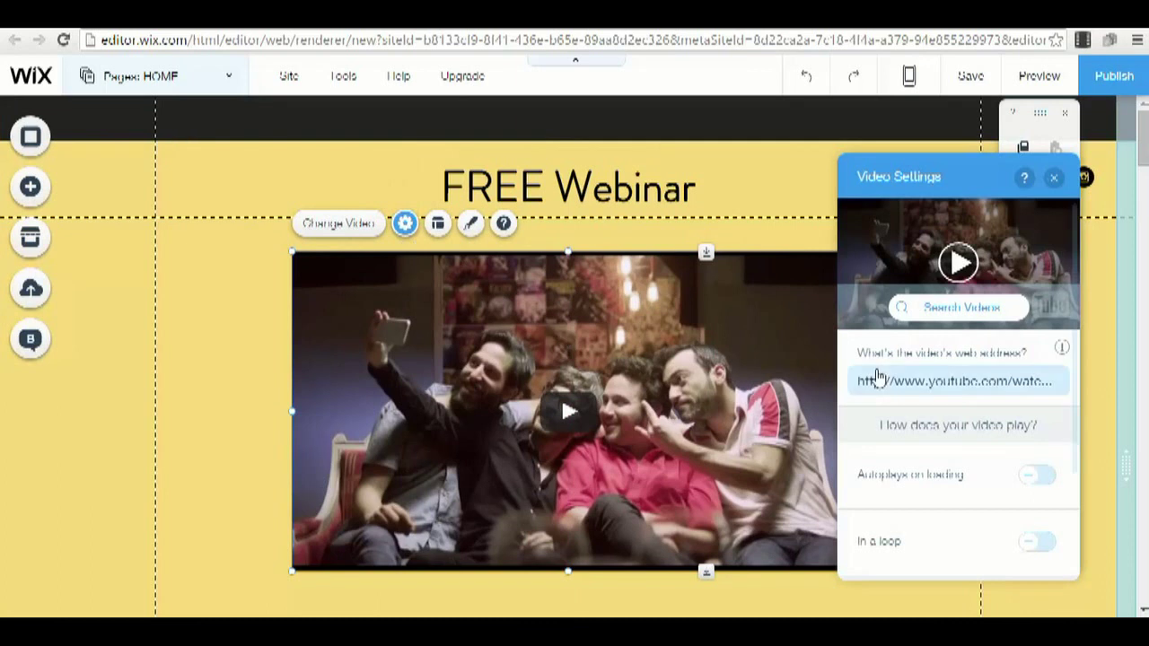
{"action": "left_click", "coordinate": [940, 384]}
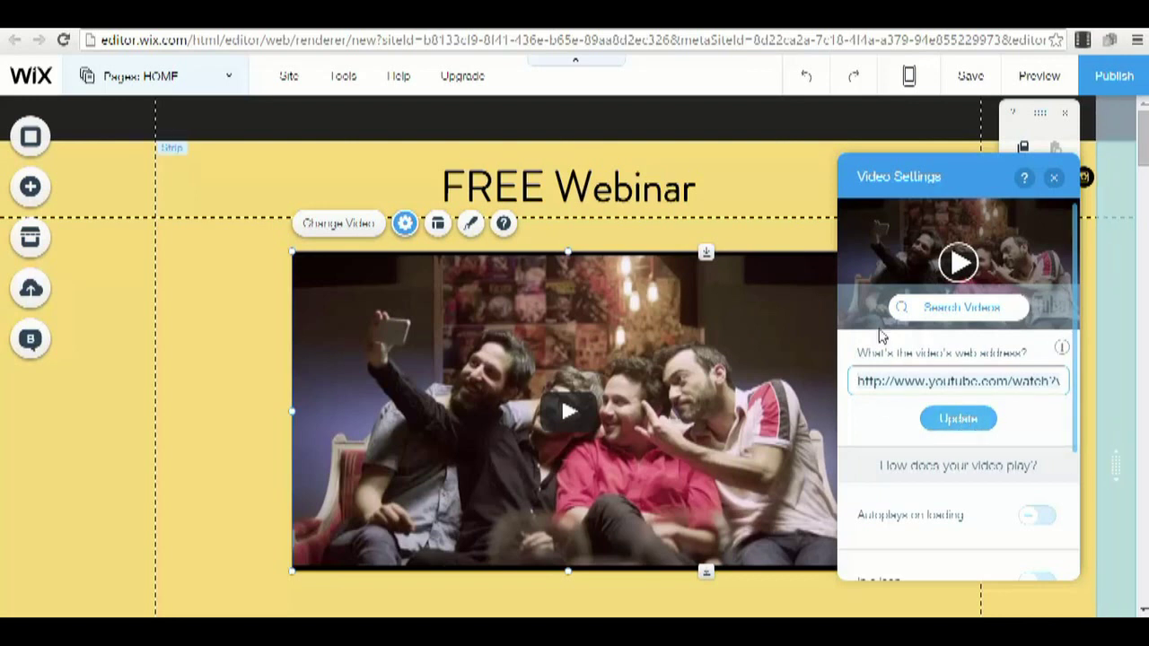
{"action": "left_click", "coordinate": [230, 265]}
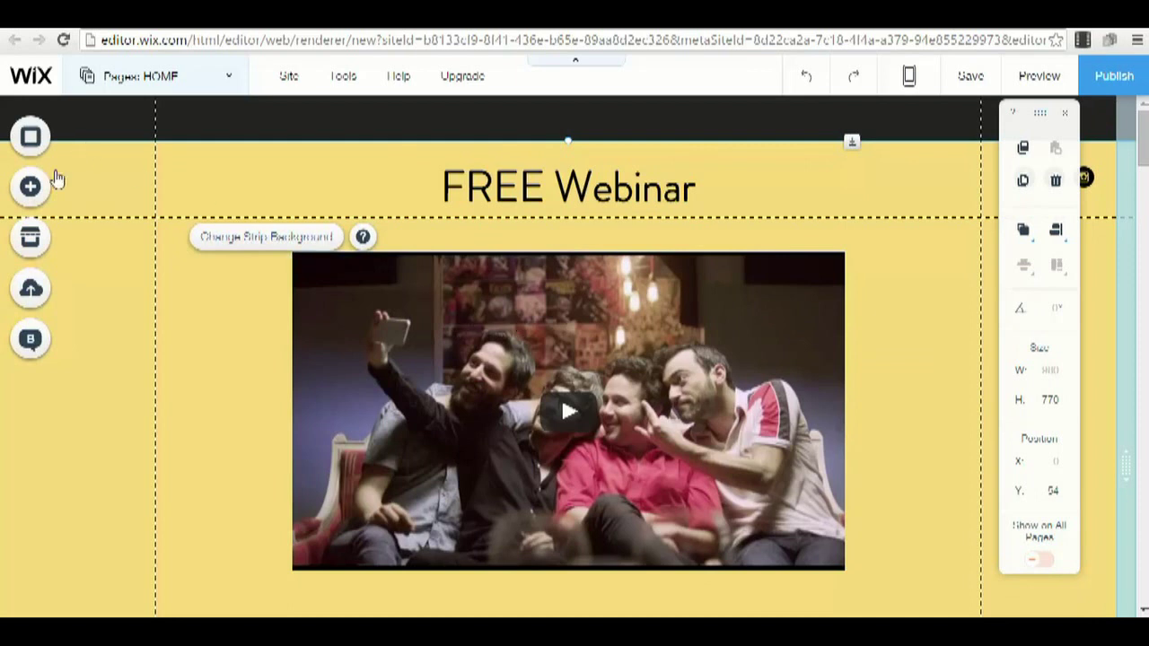
Examine the image, button, box, social, contact, text and miscellaneous elements that can be added to the page.
{"action": "left_click", "coordinate": [37, 194]}
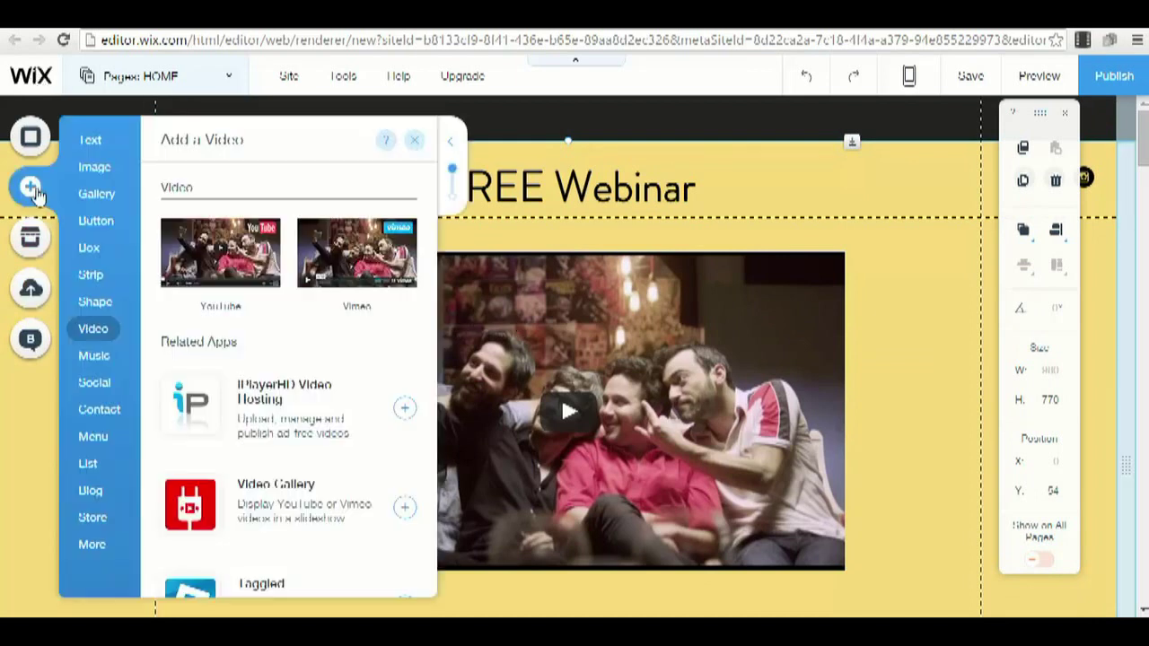
{"action": "left_click", "coordinate": [106, 175]}
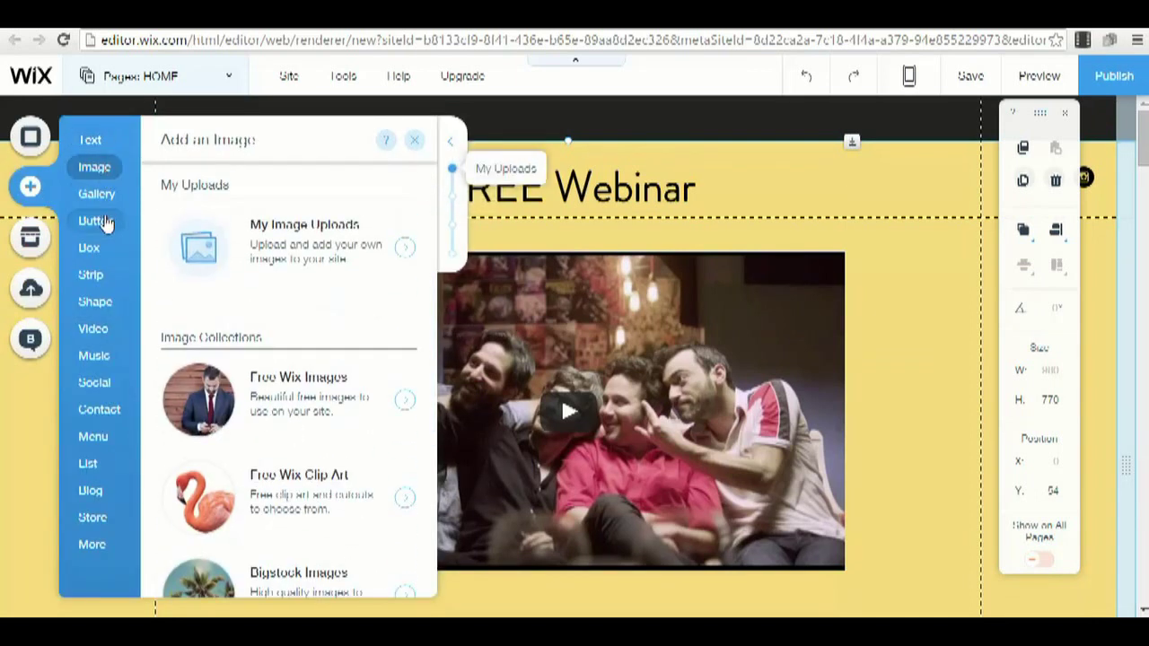
{"action": "mouse_move", "coordinate": [105, 228]}
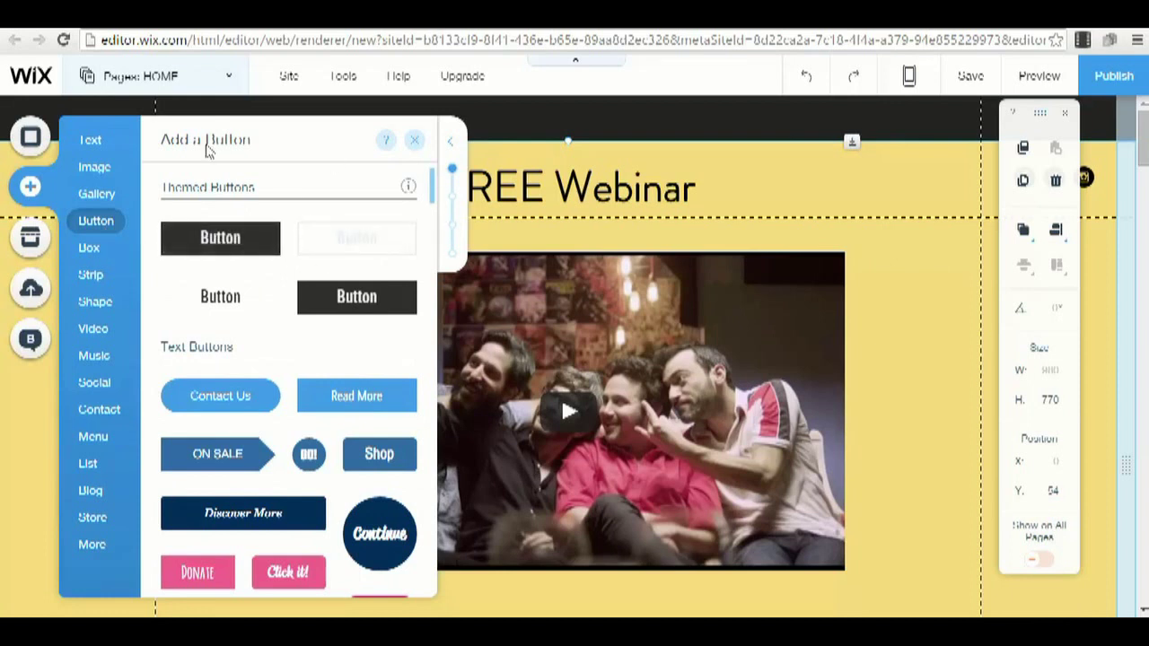
{"action": "left_click", "coordinate": [104, 256]}
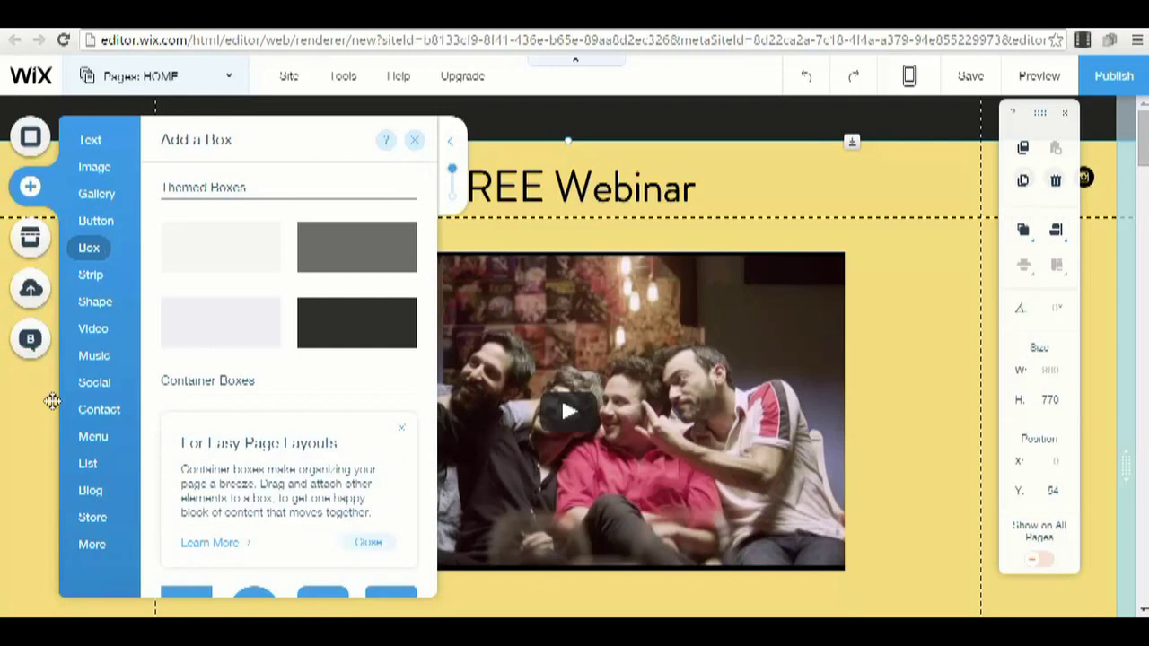
{"action": "left_click", "coordinate": [105, 393]}
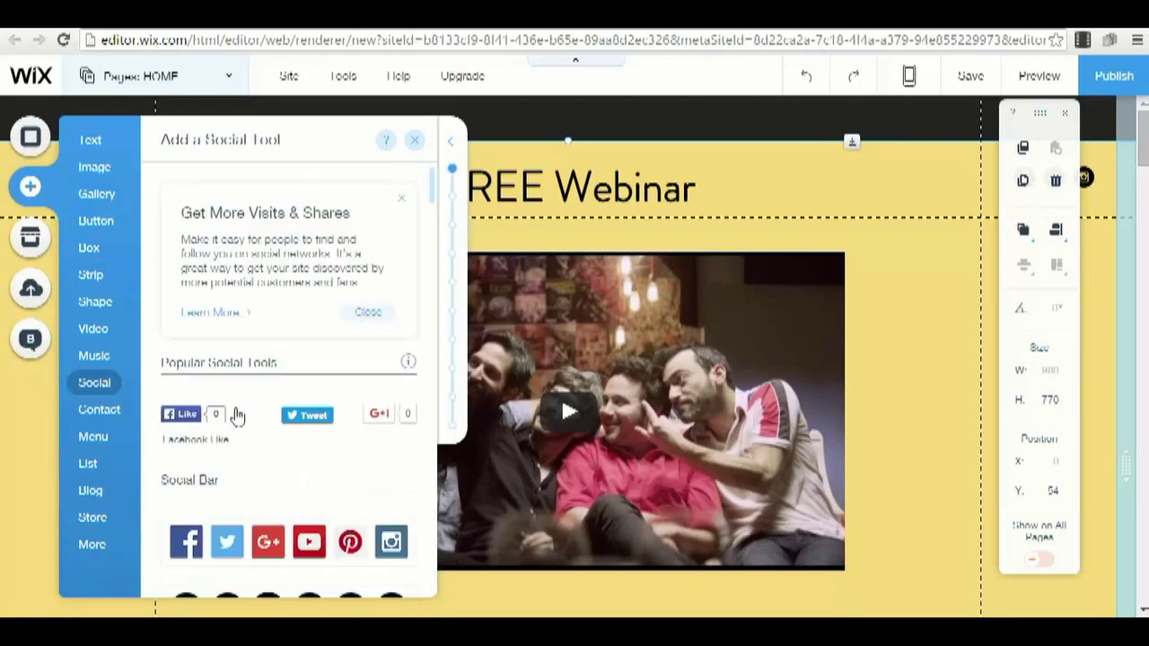
{"action": "scroll", "coordinate": [220, 485], "scroll_direction": "down", "scroll_amount": 2}
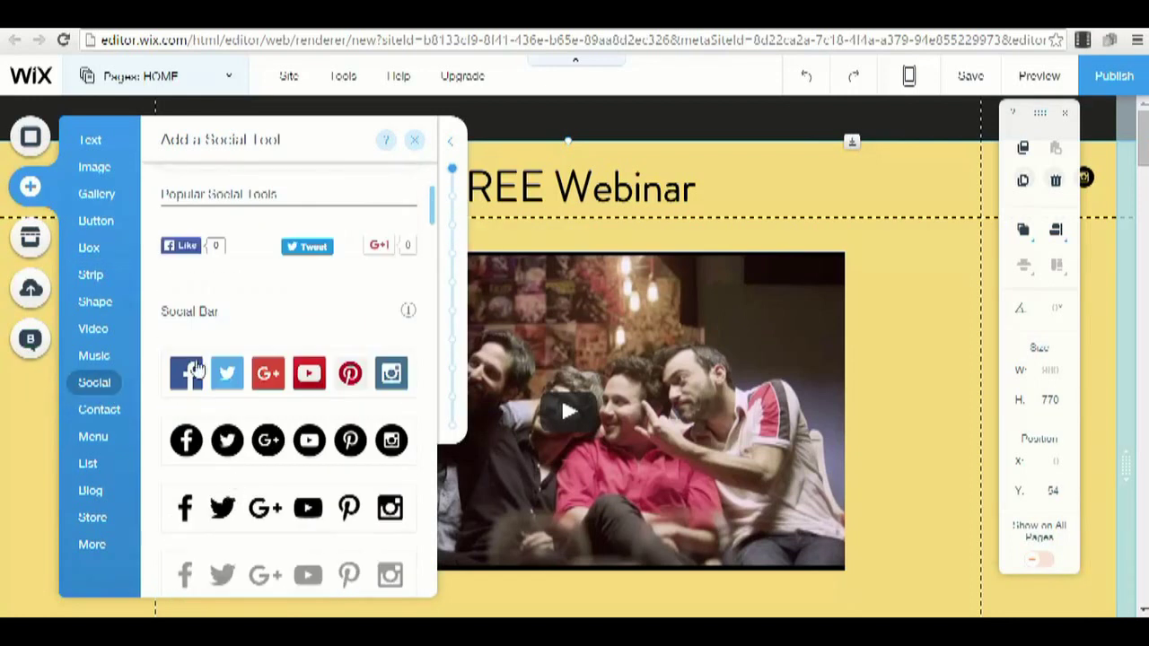
{"action": "scroll", "coordinate": [280, 394], "scroll_direction": "up", "scroll_amount": 2}
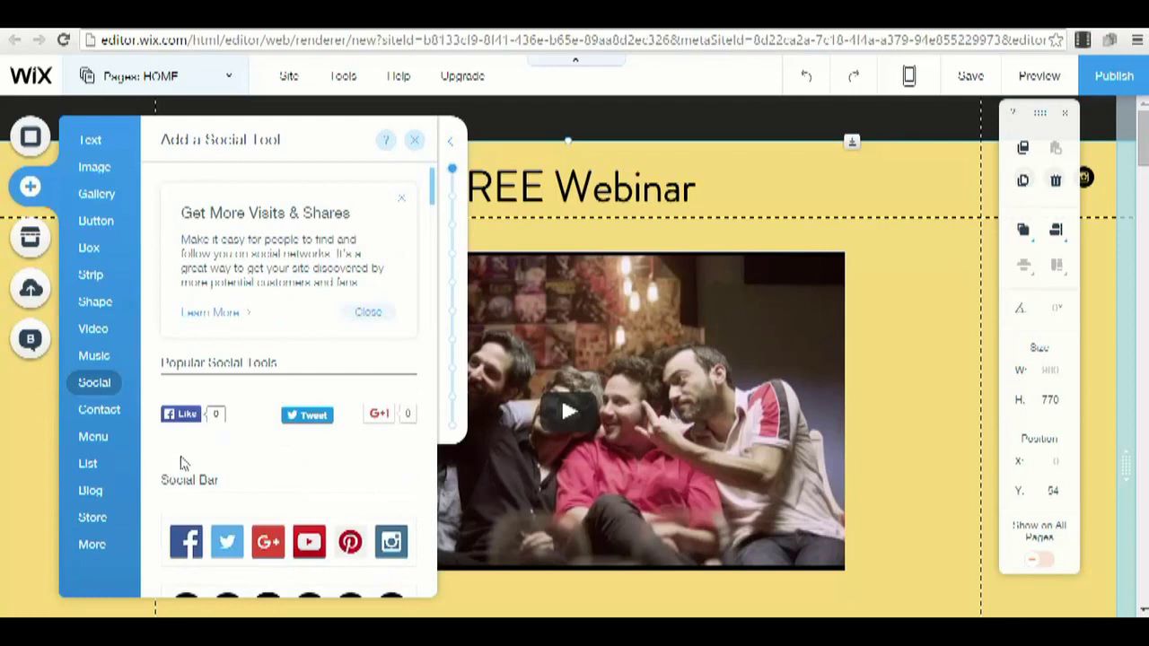
{"action": "scroll", "coordinate": [184, 463], "scroll_direction": "down", "scroll_amount": 5}
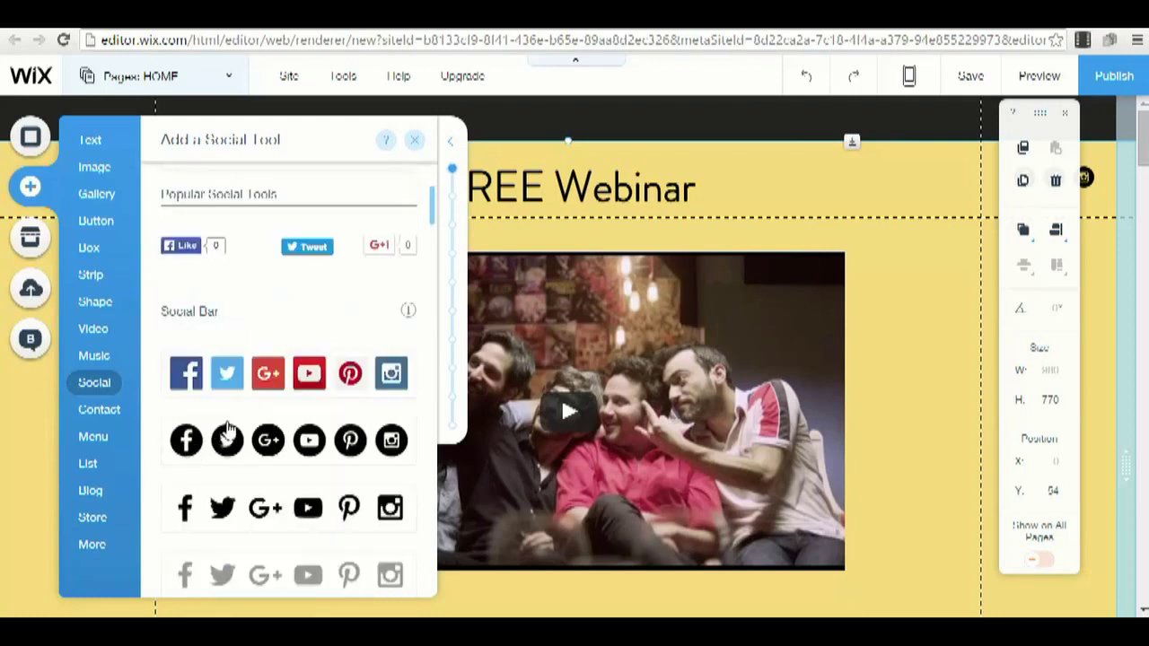
{"action": "left_click", "coordinate": [99, 410]}
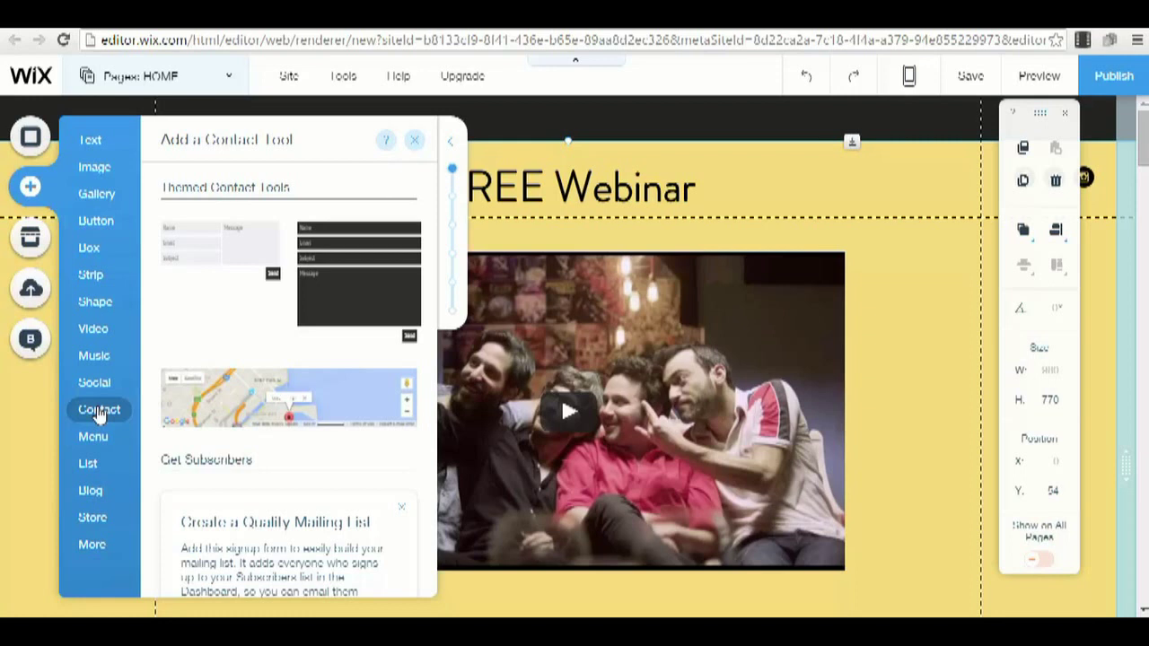
{"action": "left_click", "coordinate": [90, 555]}
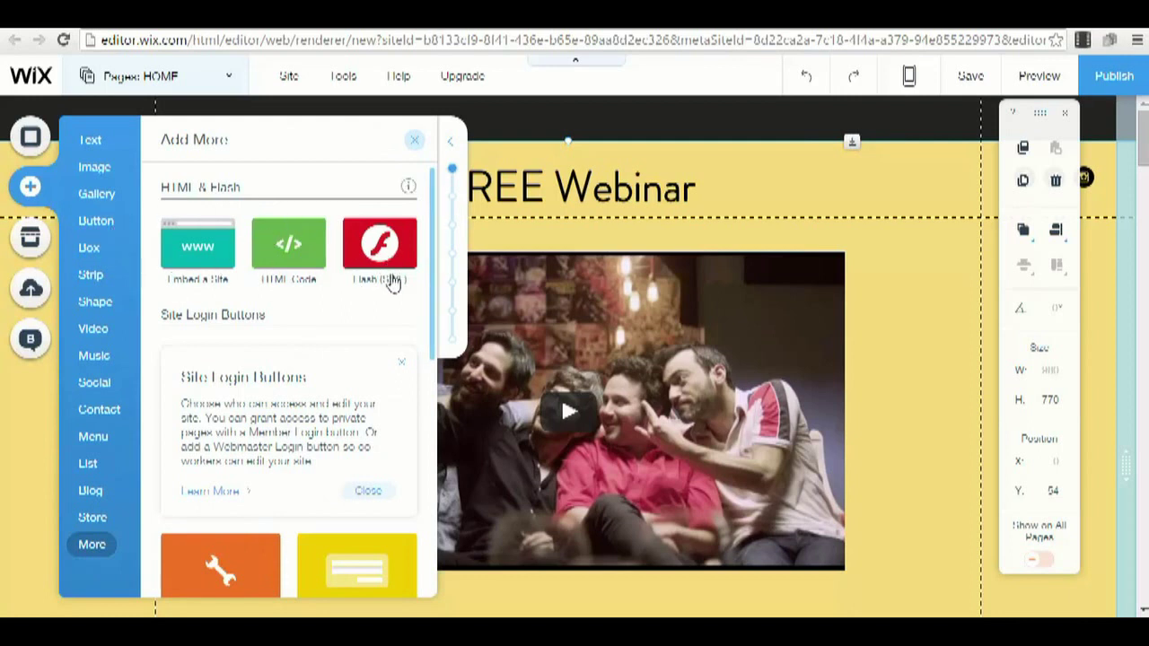
{"action": "scroll", "coordinate": [302, 413], "scroll_direction": "down", "scroll_amount": 5}
{"action": "scroll", "coordinate": [303, 409], "scroll_direction": "up", "scroll_amount": 1}
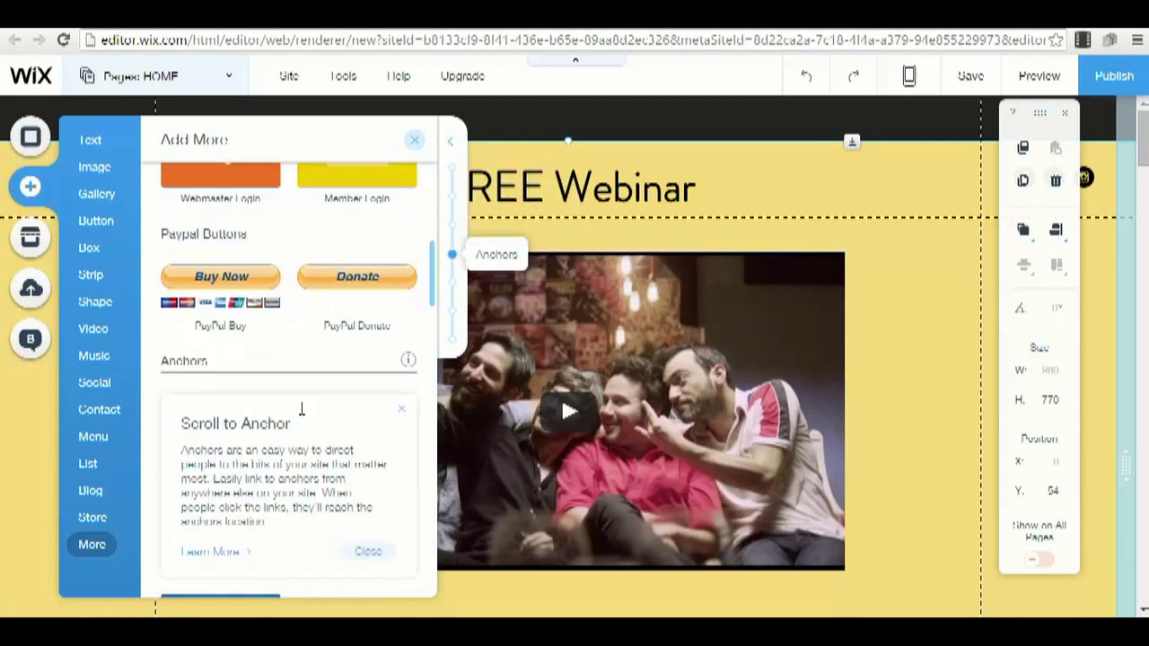
{"action": "scroll", "coordinate": [303, 410], "scroll_direction": "down", "scroll_amount": 2}
{"action": "scroll", "coordinate": [302, 415], "scroll_direction": "down", "scroll_amount": 15}
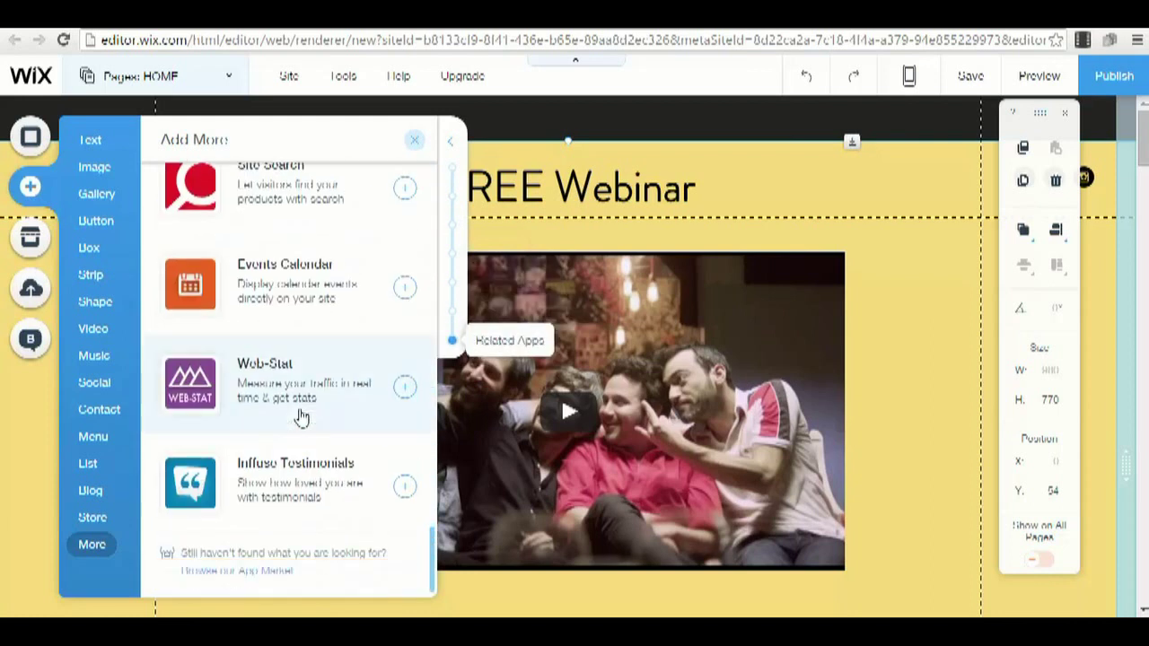
{"action": "scroll", "coordinate": [303, 417], "scroll_direction": "up", "scroll_amount": 5}
{"action": "left_click", "coordinate": [102, 546]}
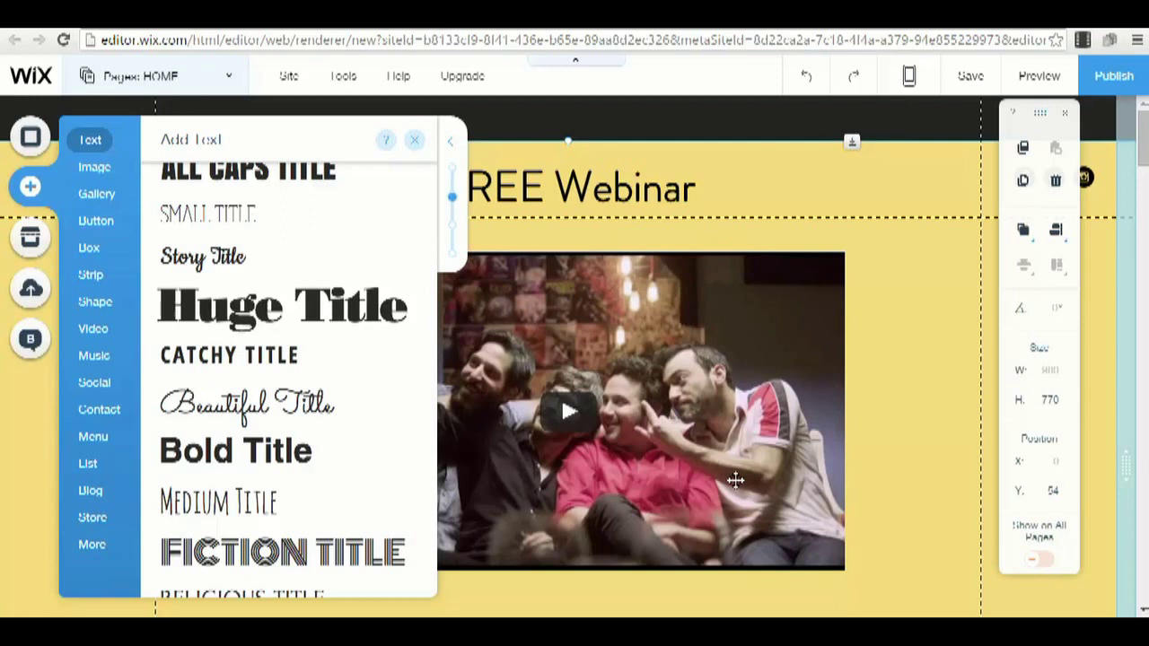
{"action": "left_click", "coordinate": [949, 329]}
Check in the YouTube video's settings where a different video link can be entered.
{"action": "left_click", "coordinate": [722, 377]}
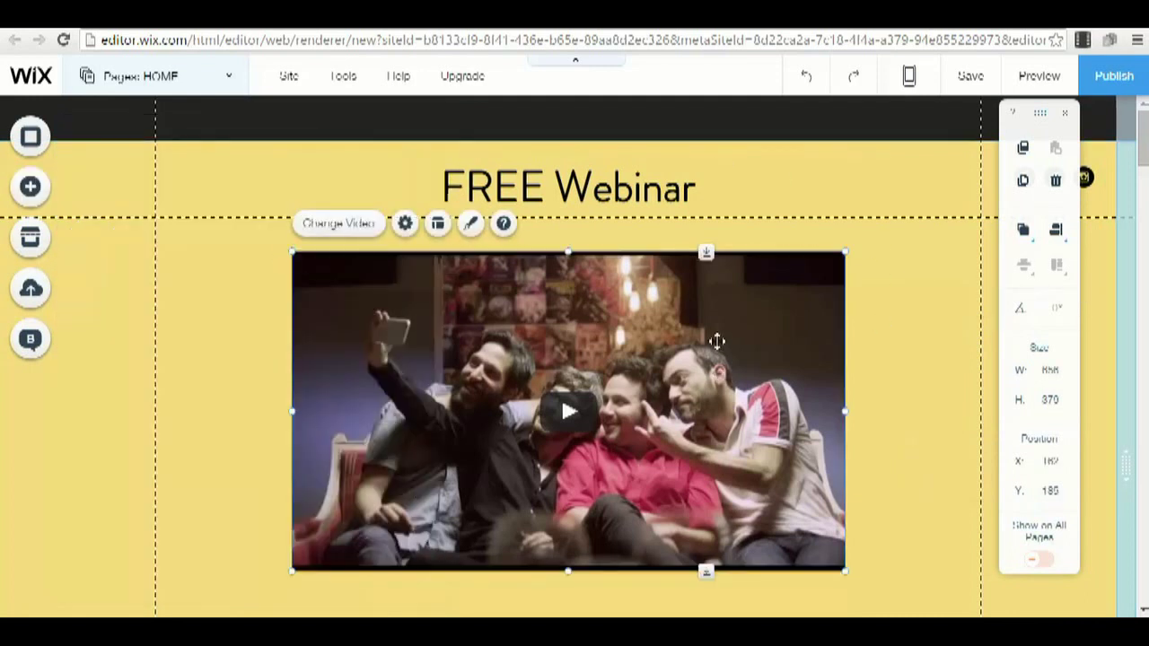
{"action": "left_click", "coordinate": [404, 223]}
{"action": "left_click", "coordinate": [928, 384]}
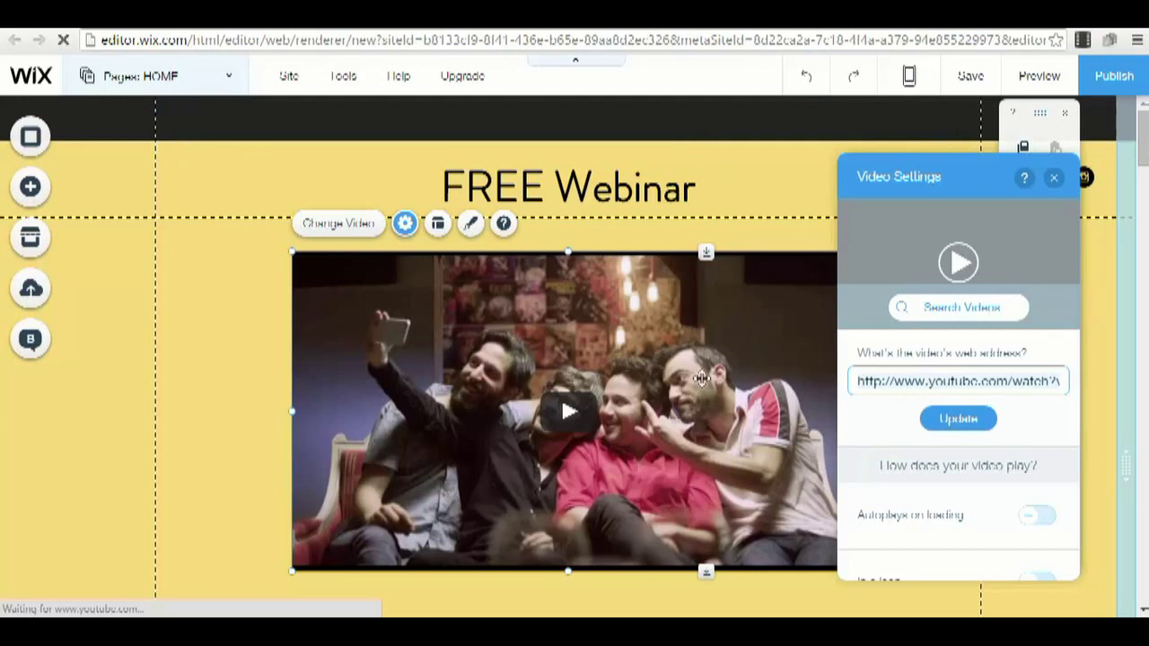
{"action": "left_click", "coordinate": [128, 236]}
Add an HTML Code element over the video, view its code entry settings, and delete the element.
{"action": "left_click", "coordinate": [29, 185]}
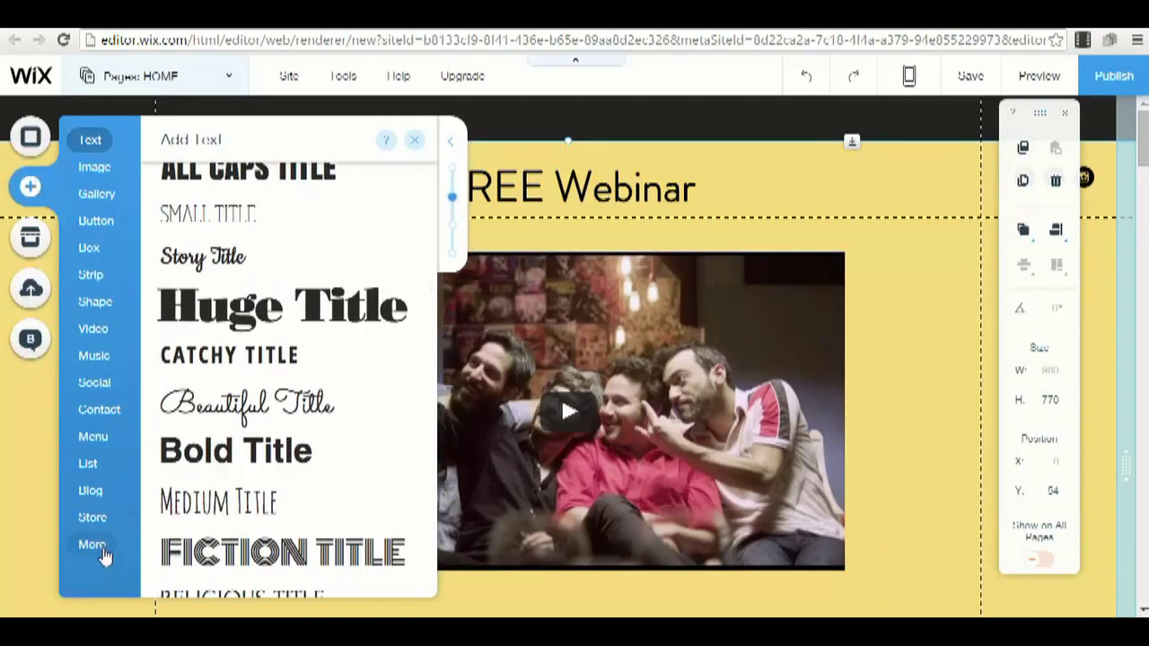
{"action": "left_click", "coordinate": [99, 549]}
{"action": "scroll", "coordinate": [332, 410], "scroll_direction": "down", "scroll_amount": 5}
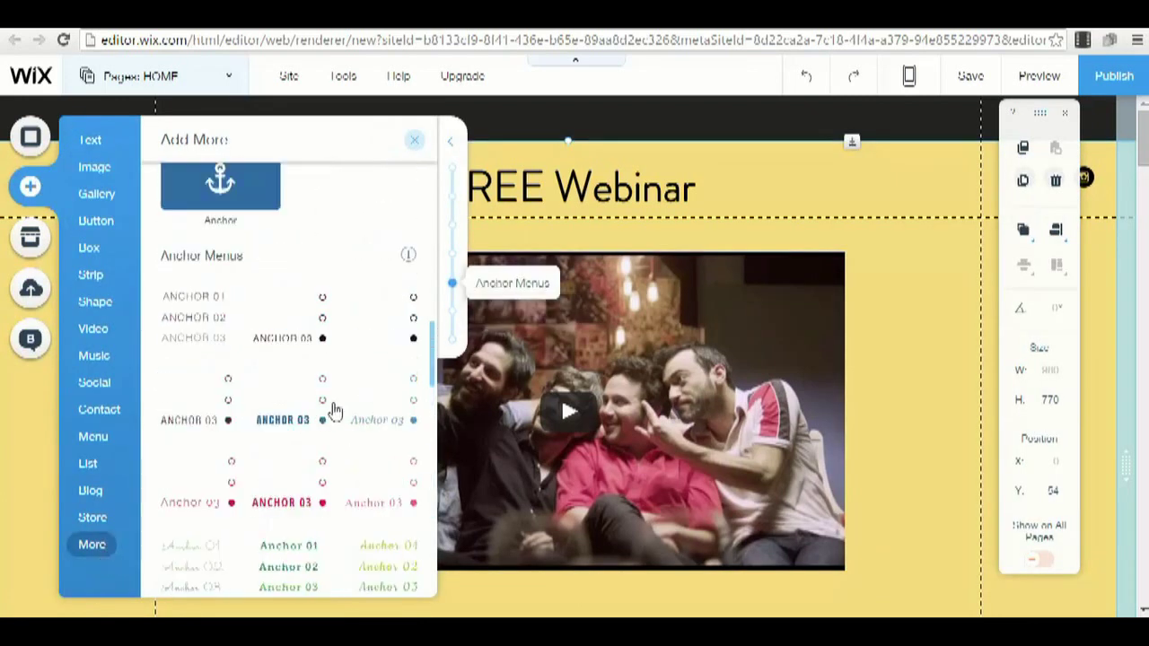
{"action": "scroll", "coordinate": [332, 410], "scroll_direction": "up", "scroll_amount": 5}
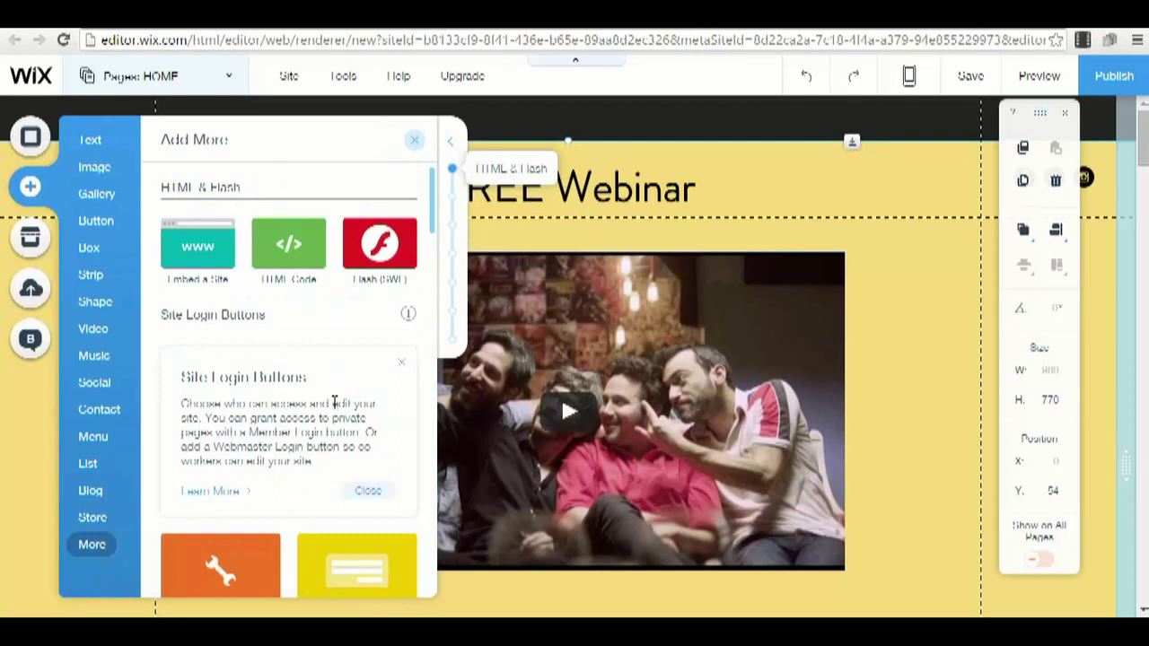
{"action": "left_click", "coordinate": [282, 254]}
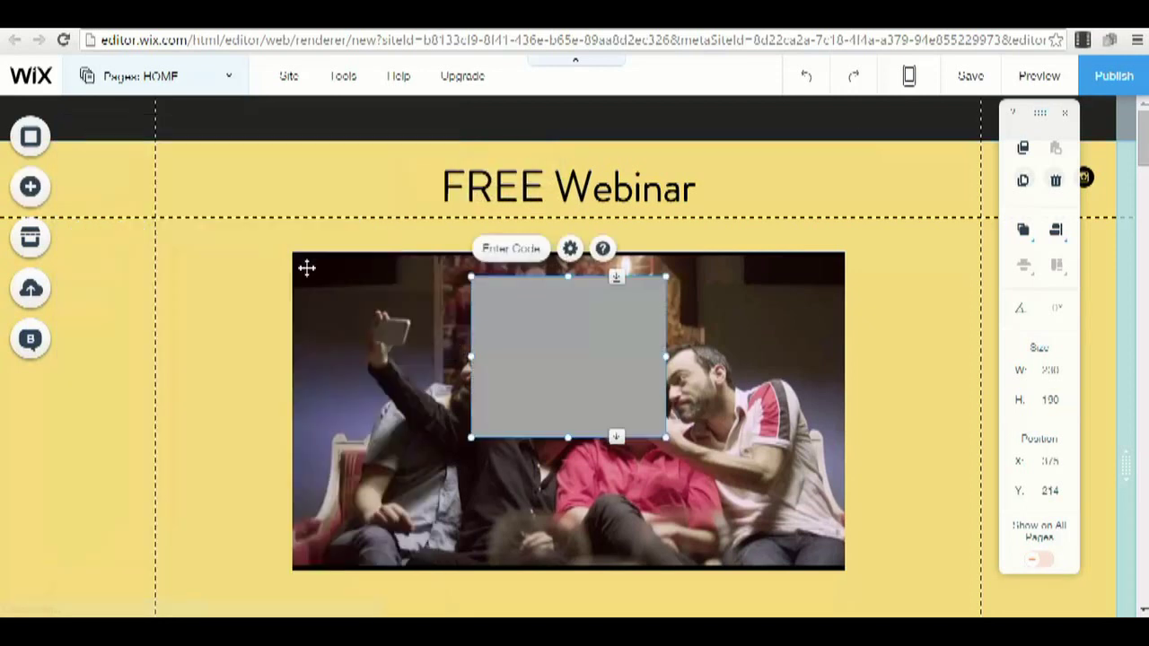
{"action": "left_click", "coordinate": [508, 250]}
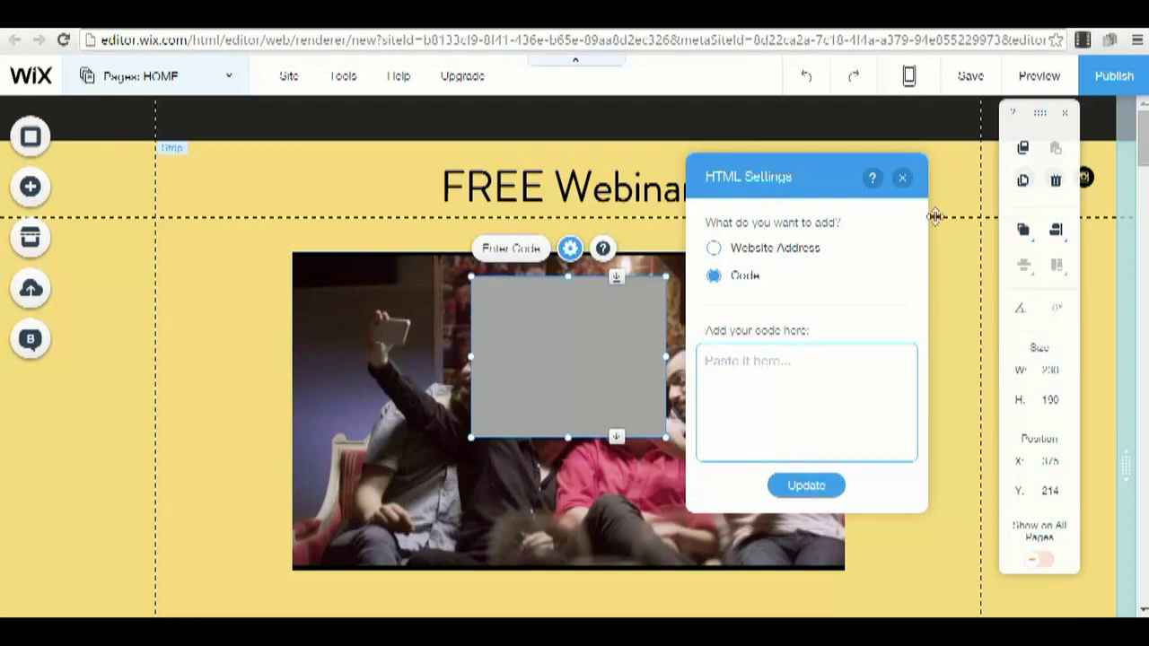
{"action": "left_click", "coordinate": [902, 177]}
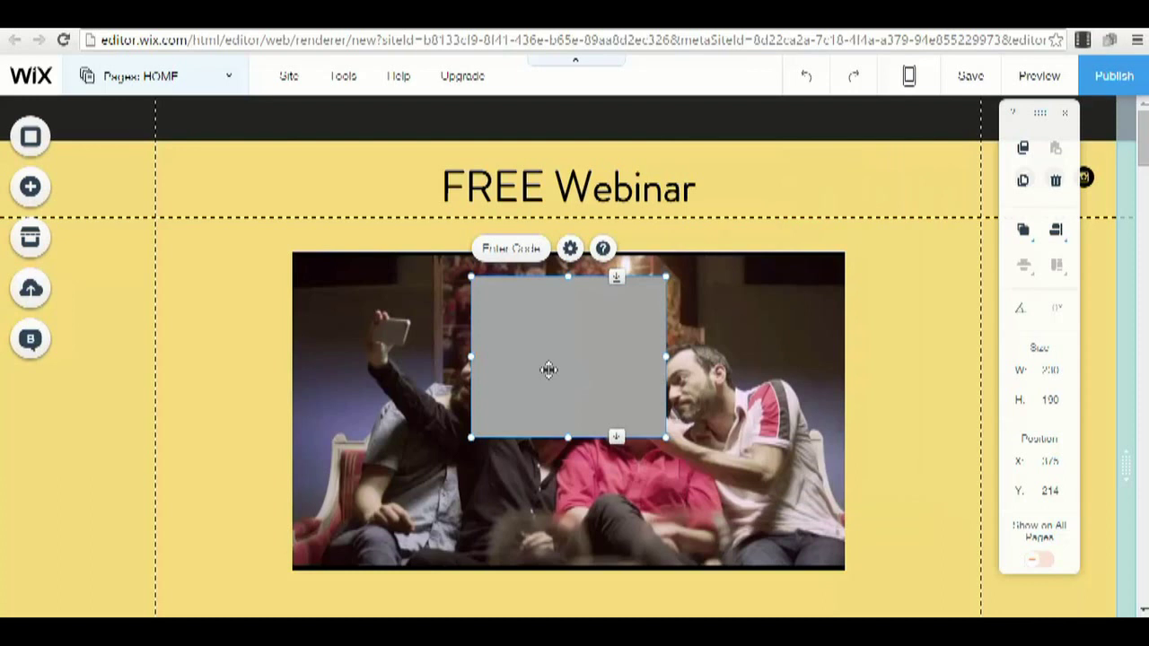
{"action": "key", "text": "Delete"}
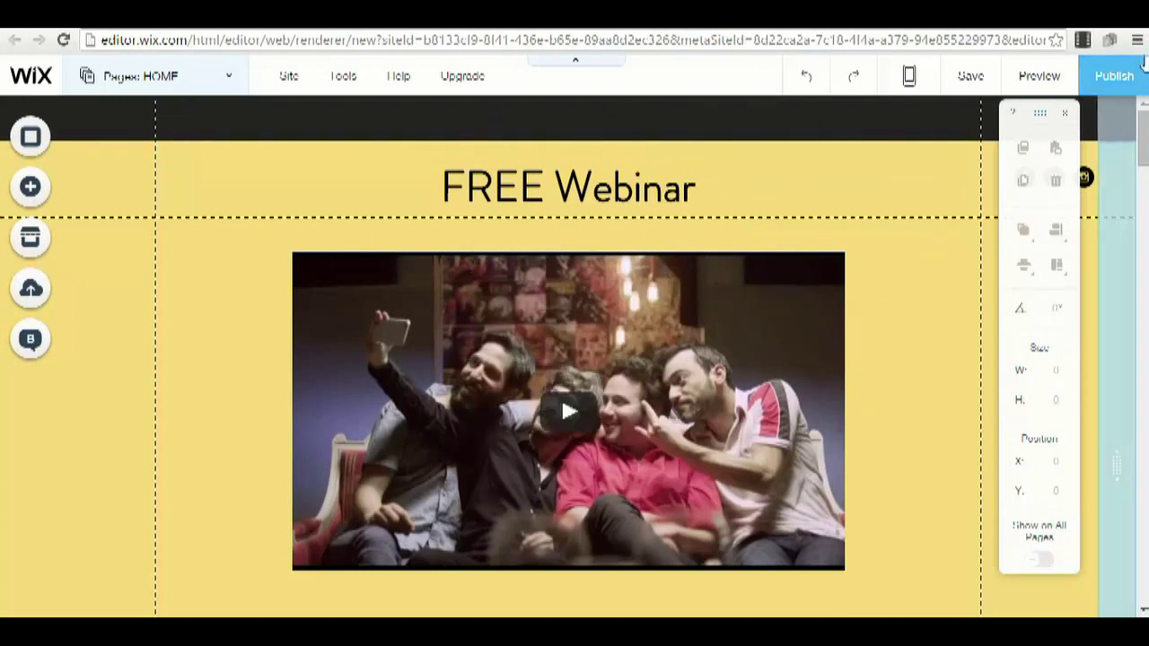
Save the site for publishing on a free Wix.com domain with the site name "freewbinar".
{"action": "left_click", "coordinate": [1113, 79]}
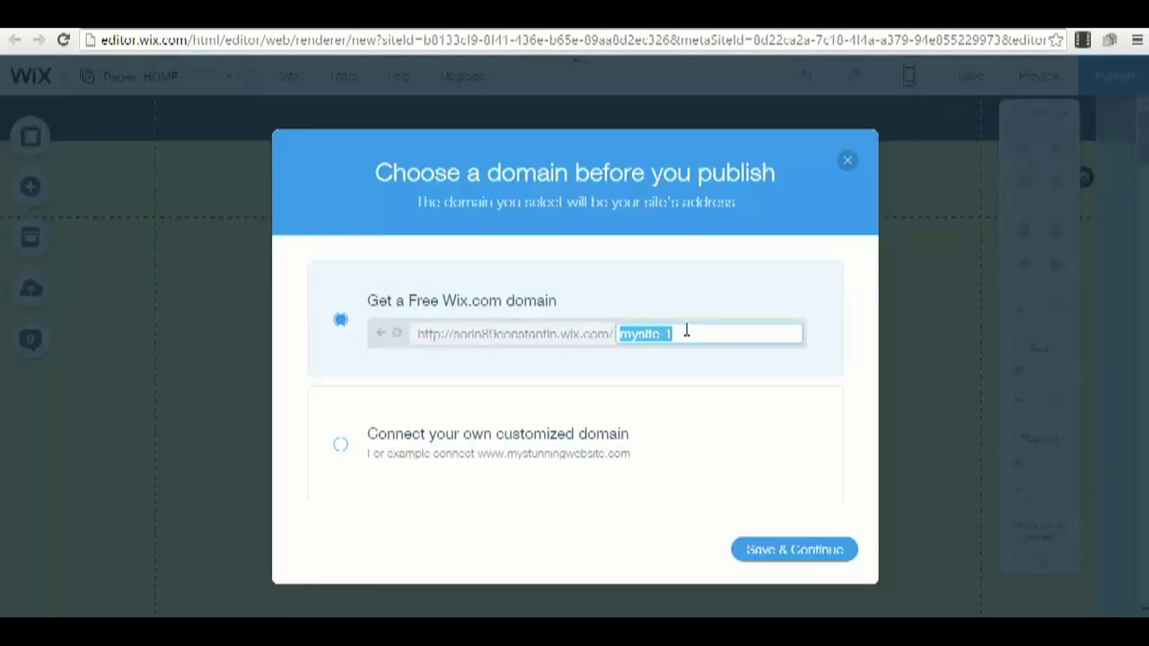
{"action": "type", "text": "fre"}
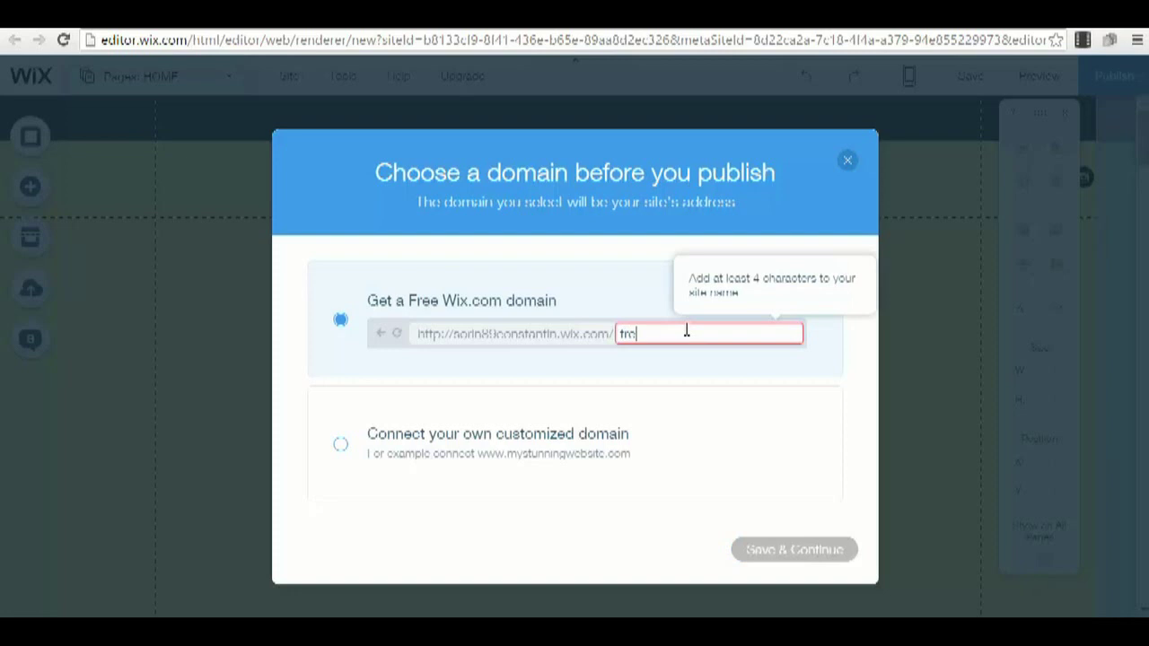
{"action": "type", "text": "ewbinar"}
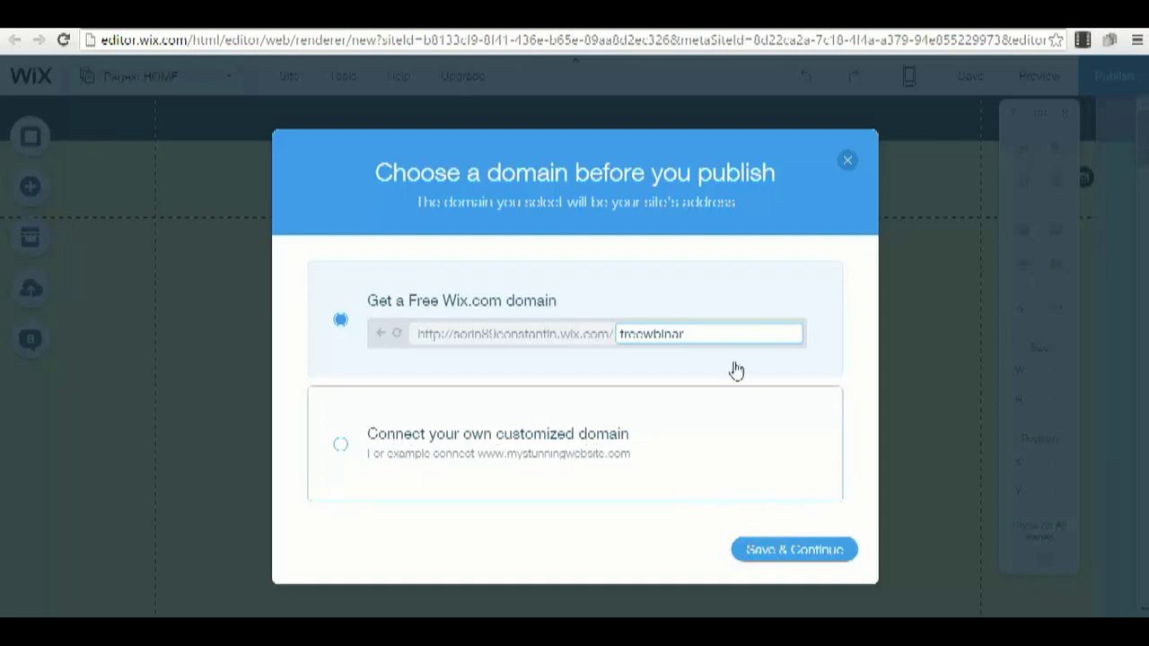
{"action": "left_click", "coordinate": [796, 550]}
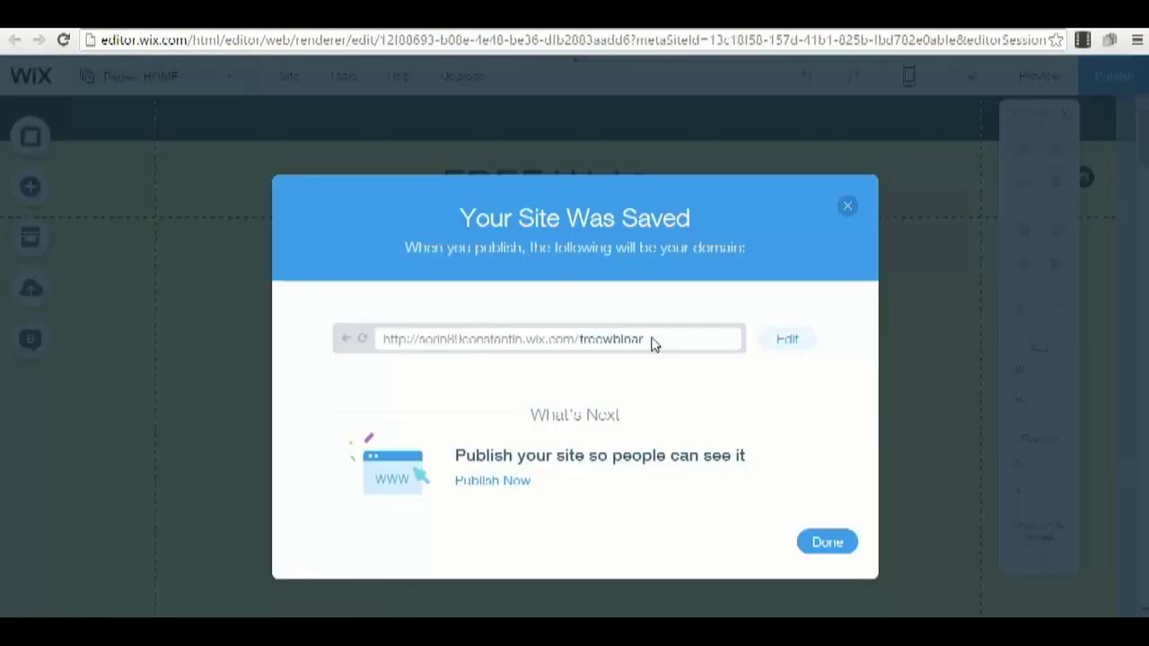
Publish the saved site and open its live page.
{"action": "left_click_drag", "start_coordinate": [652, 341], "coordinate": [333, 333]}
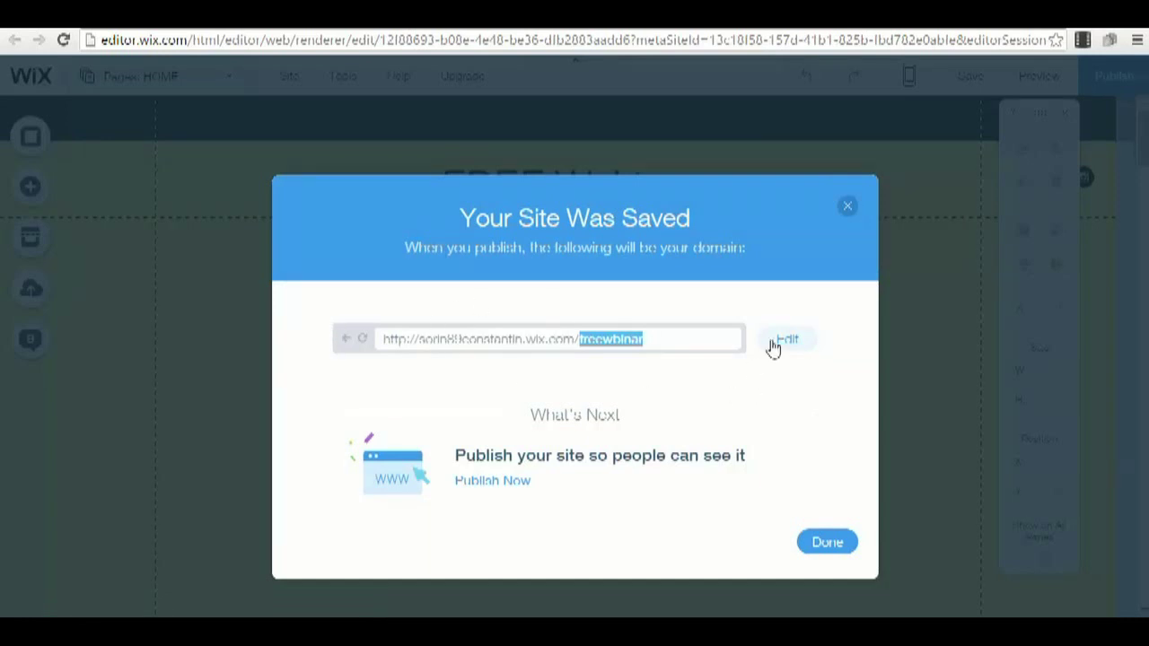
{"action": "left_click", "coordinate": [509, 483]}
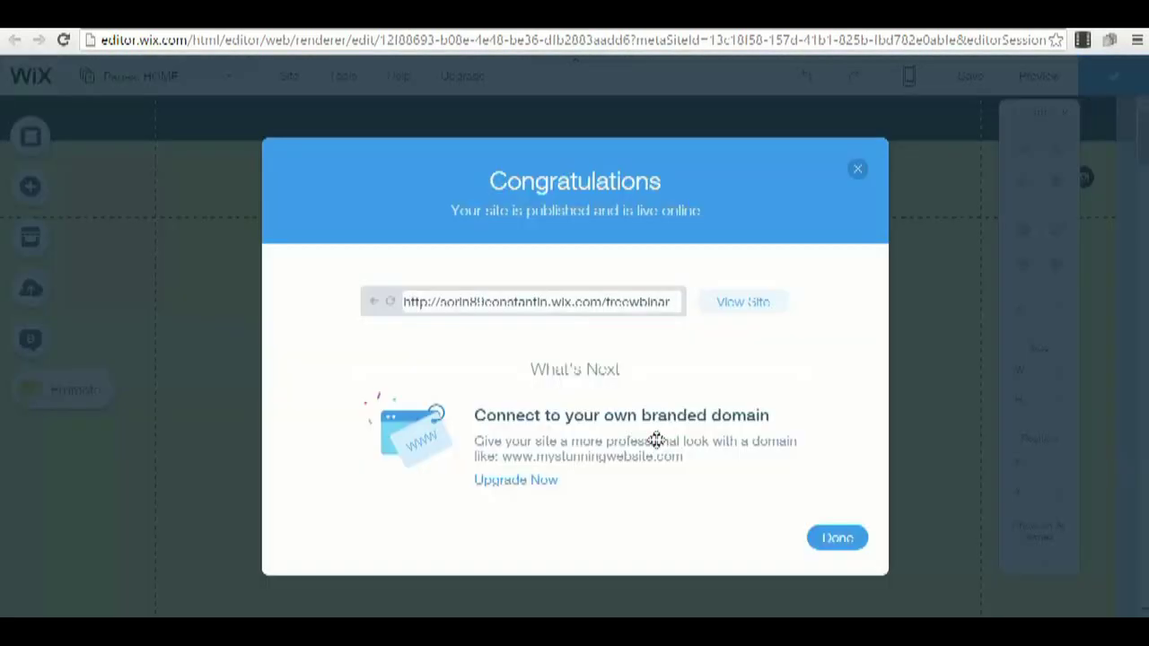
{"action": "left_click", "coordinate": [738, 303]}
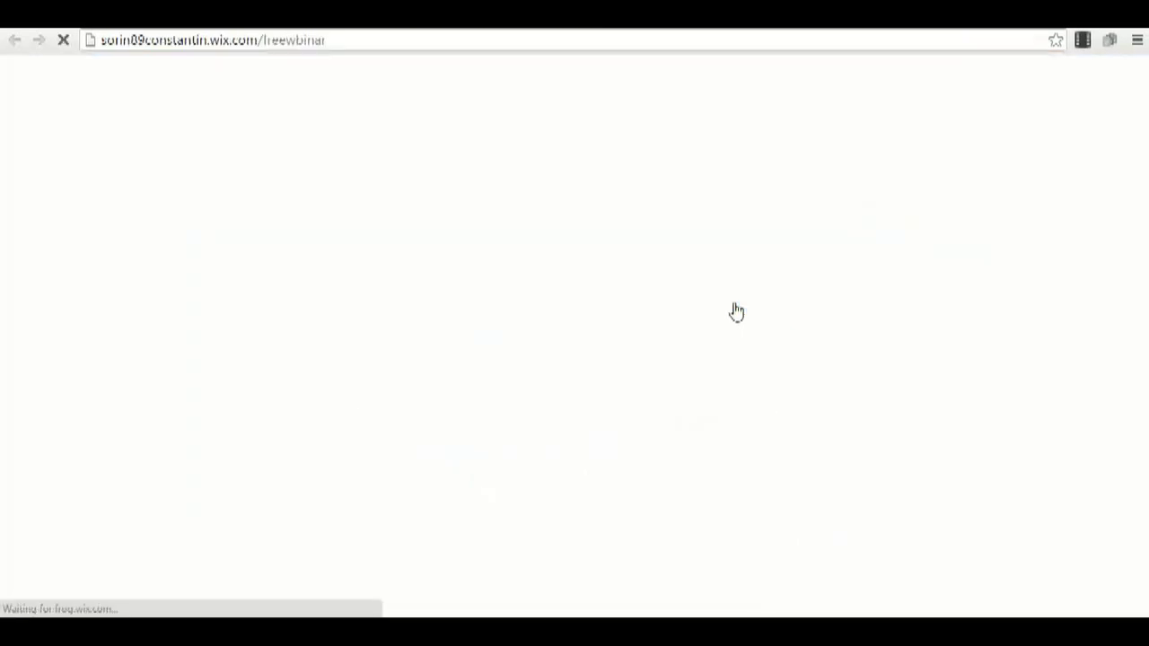